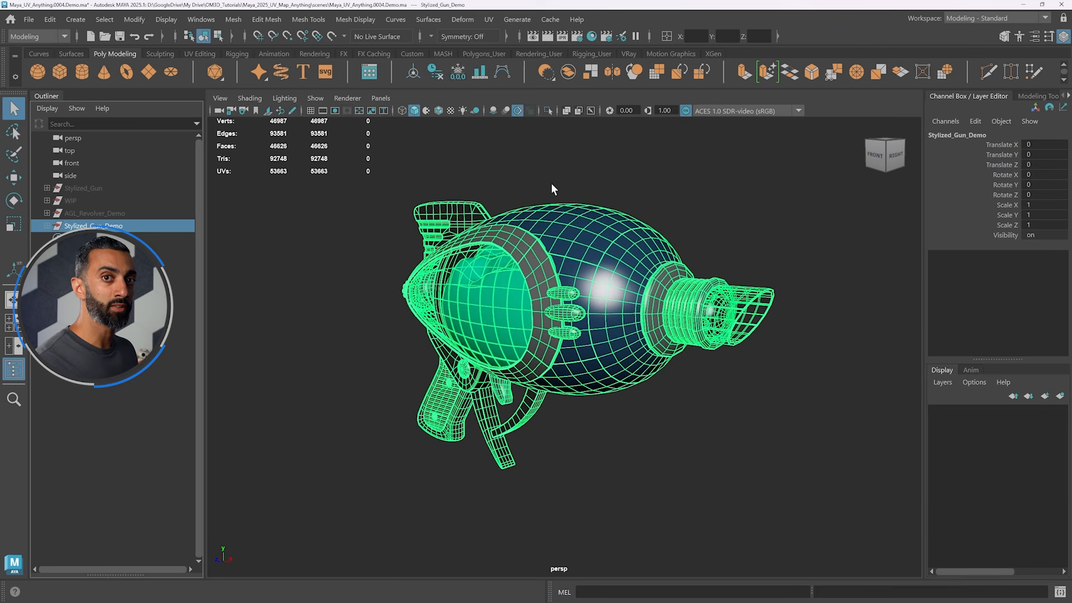
# - Deselect the gun model and switch the workspace to UV Editing
pyautogui.click(781, 237)
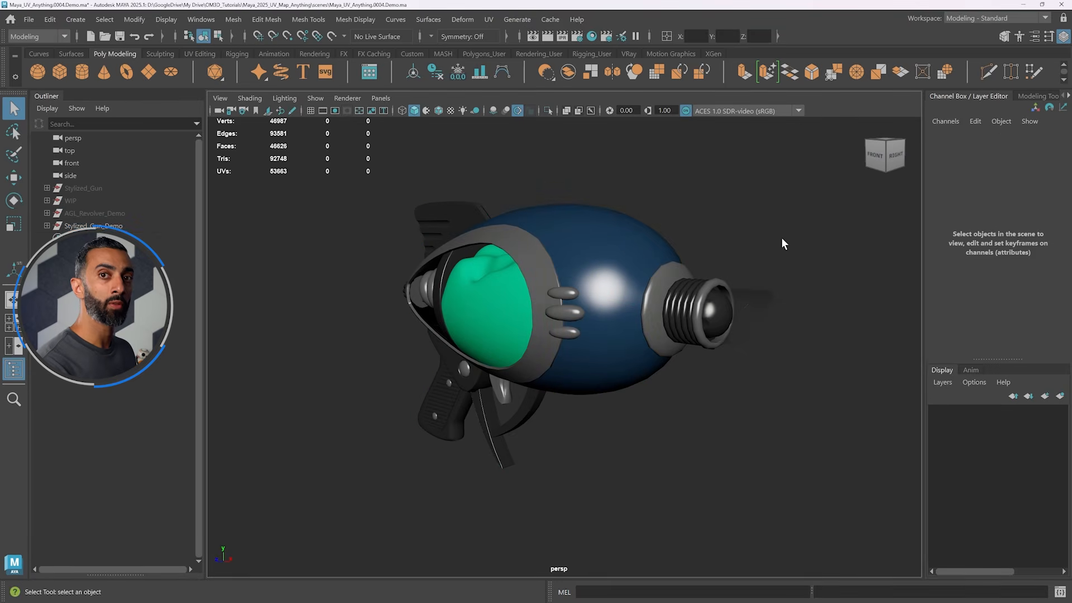
pyautogui.click(996, 20)
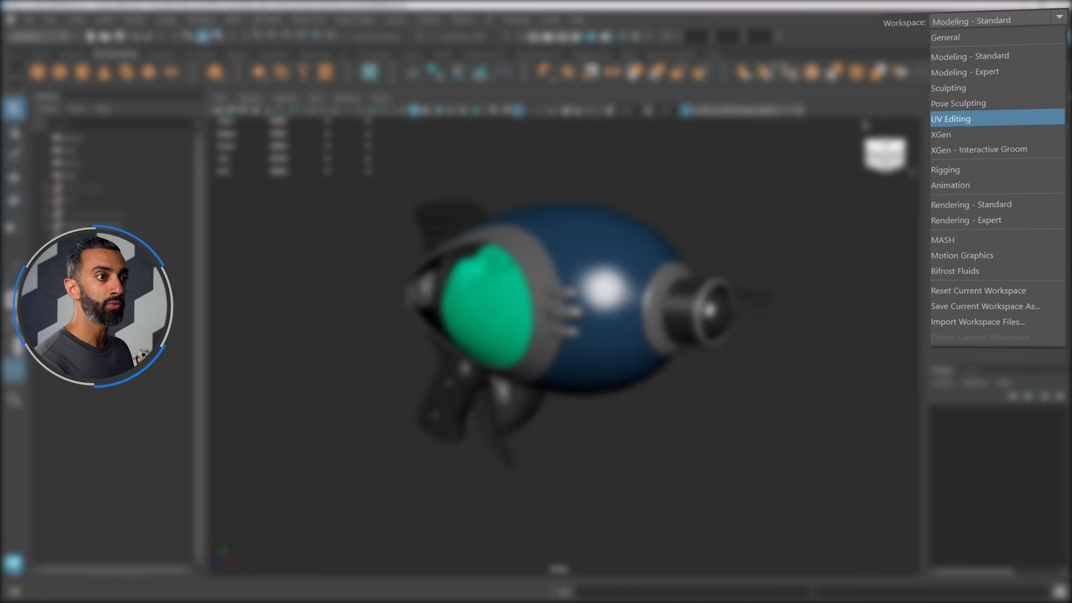
pyautogui.click(949, 119)
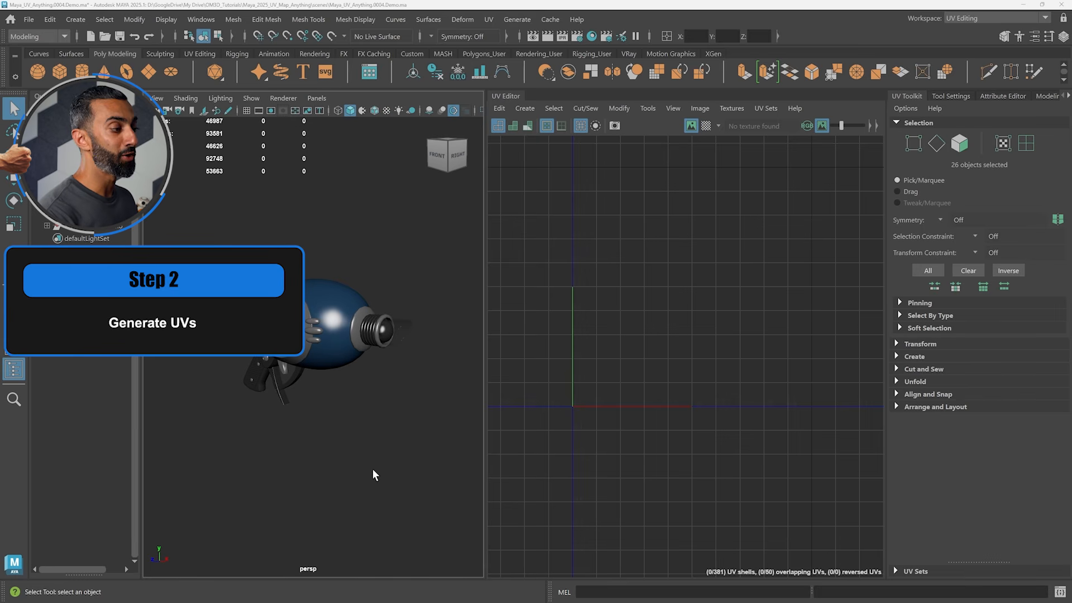
# - Select all meshes of the stylized gun and delete their existing UVs
pyautogui.moveTo(441, 449); pyautogui.dragTo(221, 245)
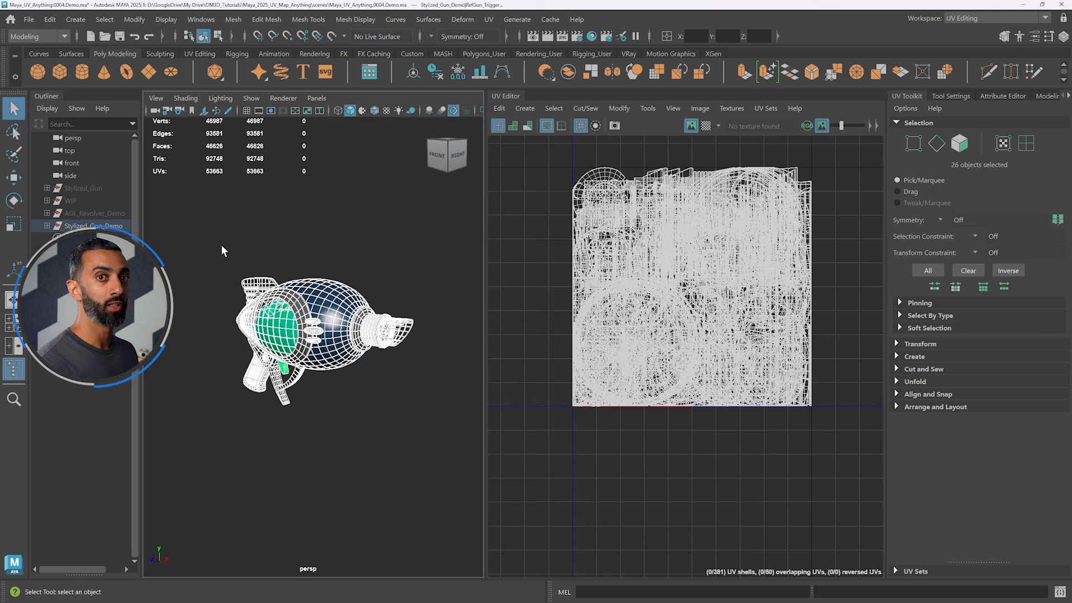
pyautogui.click(499, 108)
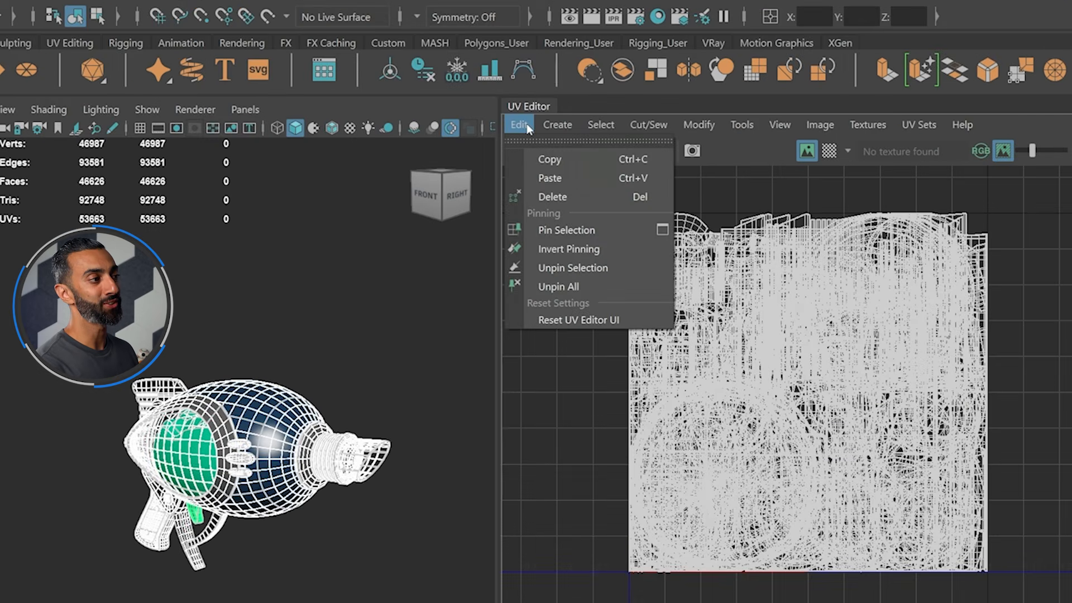
pyautogui.click(521, 155)
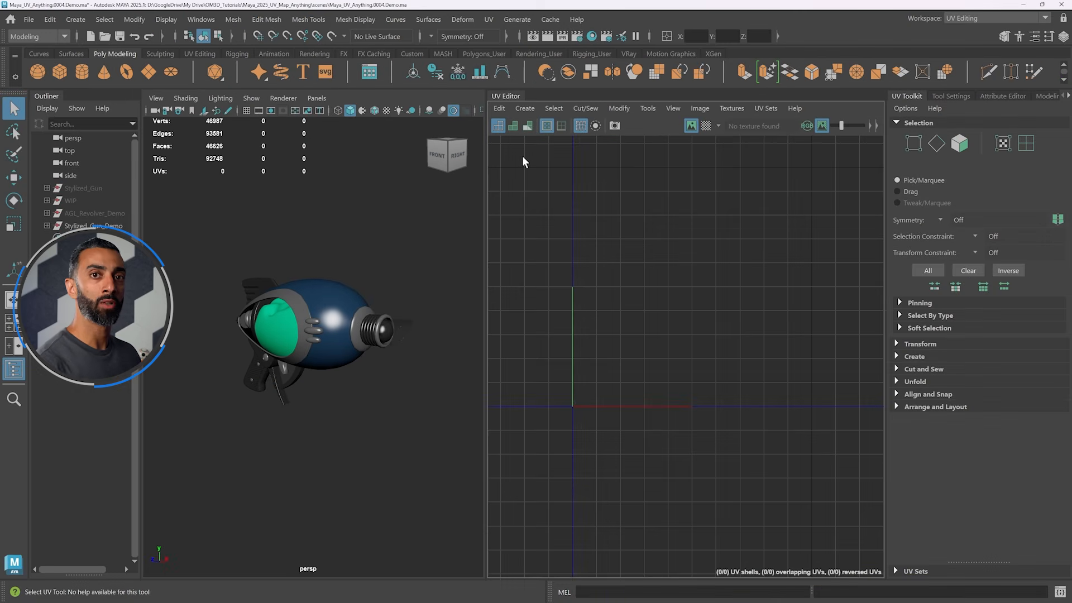
# - Select the RefGun_Grip1 bracket above the pistol grip and isolate it in the perspective view
pyautogui.click(292, 443)
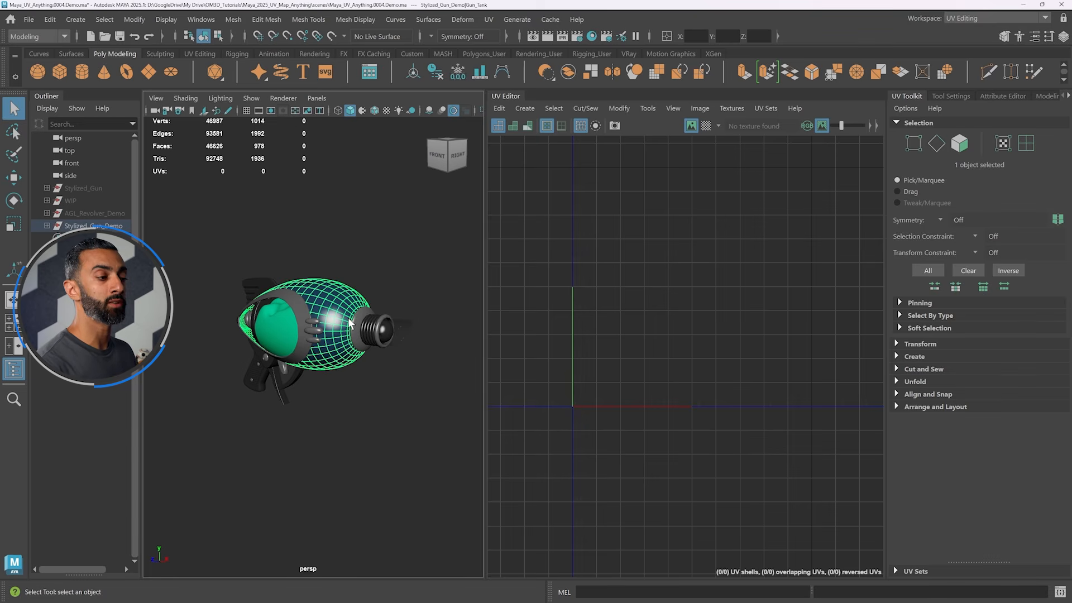
pyautogui.keyDown('alt'); pyautogui.moveTo(283, 400); pyautogui.dragTo(329, 388); pyautogui.keyUp('alt')
pyautogui.keyDown('alt'); pyautogui.moveTo(301, 378); pyautogui.dragTo(352, 364, button='middle'); pyautogui.keyUp('alt')
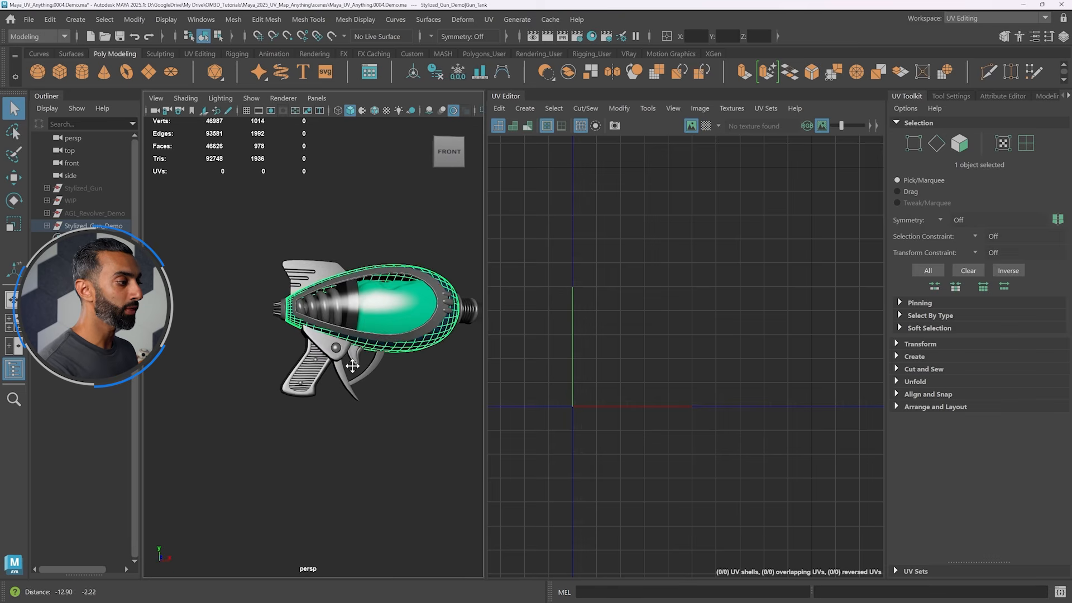
pyautogui.scroll(3, 346, 366)
pyautogui.keyDown('alt'); pyautogui.moveTo(334, 369); pyautogui.dragTo(356, 361); pyautogui.keyUp('alt')
pyautogui.click(343, 349)
pyautogui.scroll(4, 376, 365)
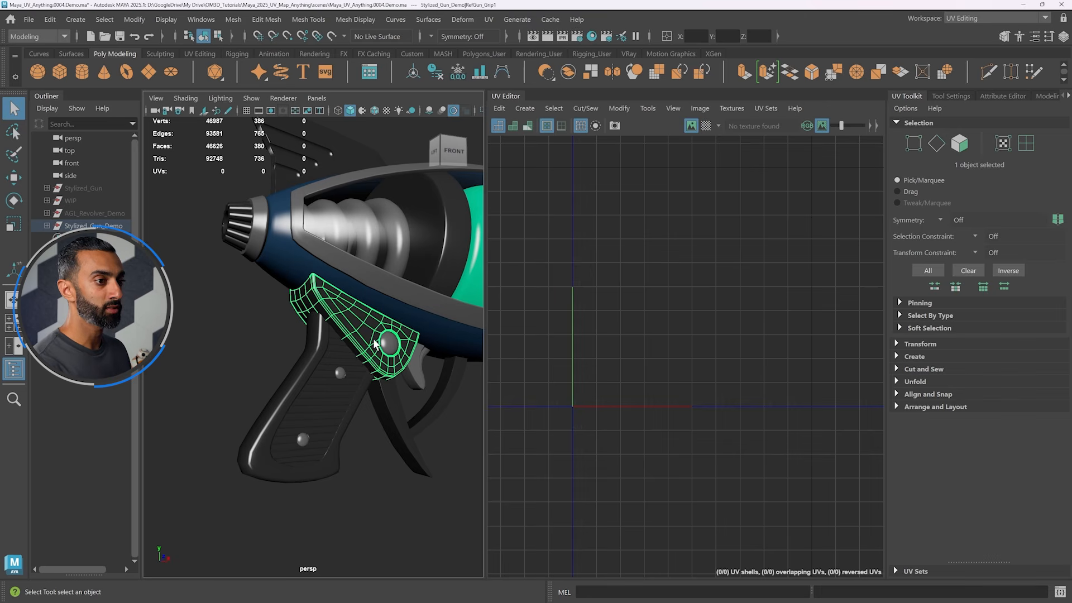
pyautogui.hotkey('ctrl', '1')
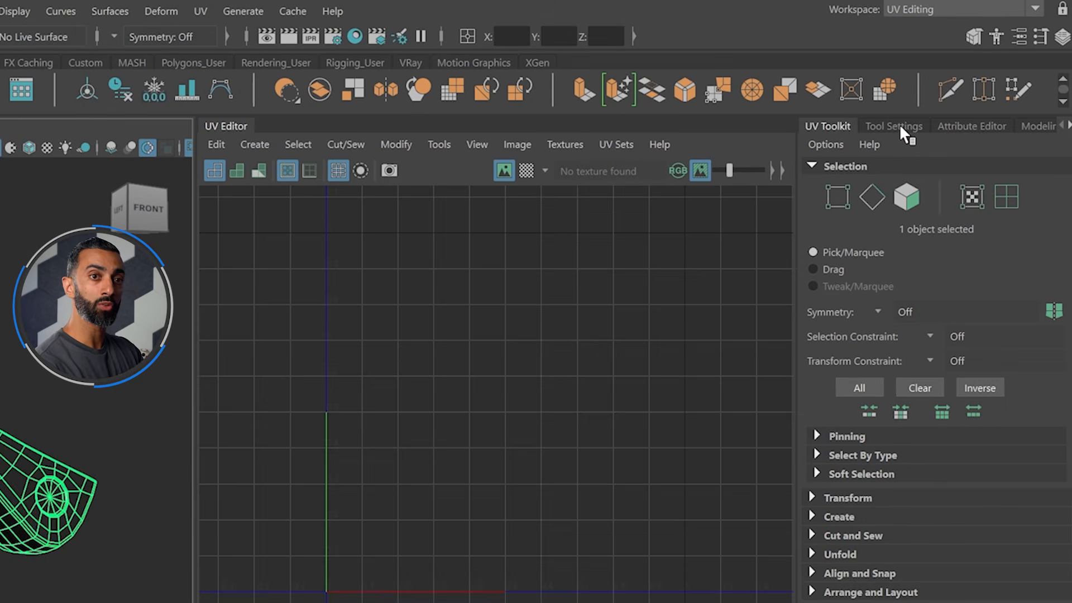
pyautogui.click(949, 96)
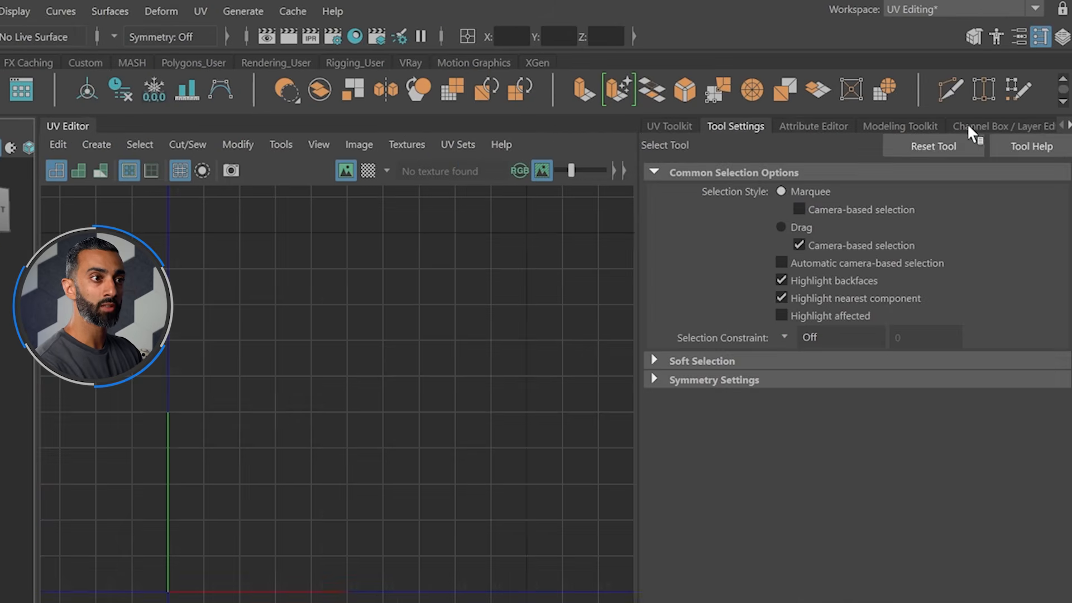
pyautogui.click(1003, 101)
pyautogui.click(1061, 127)
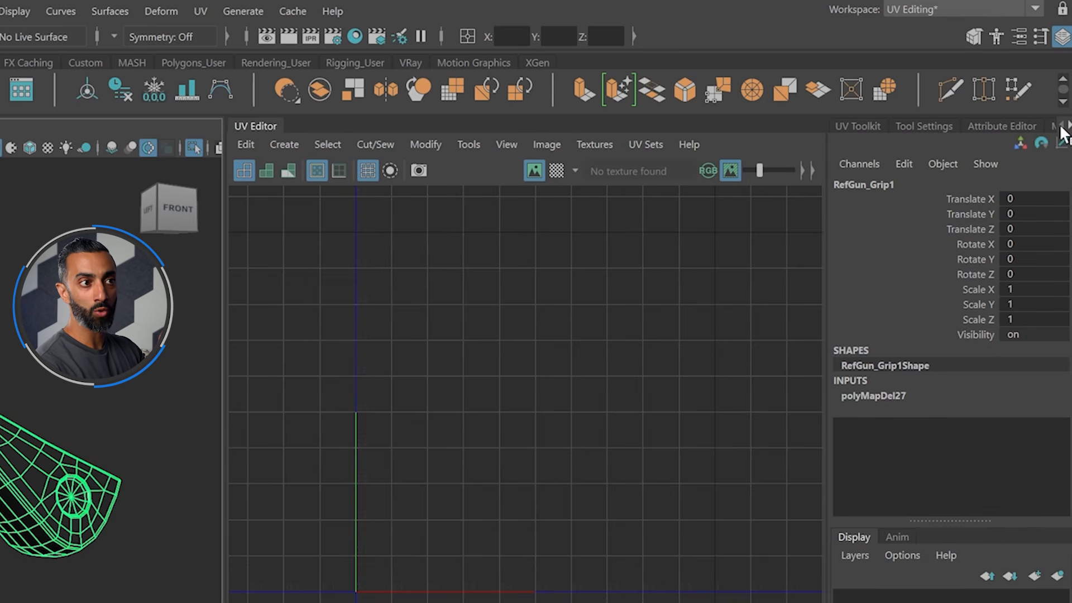
pyautogui.click(862, 127)
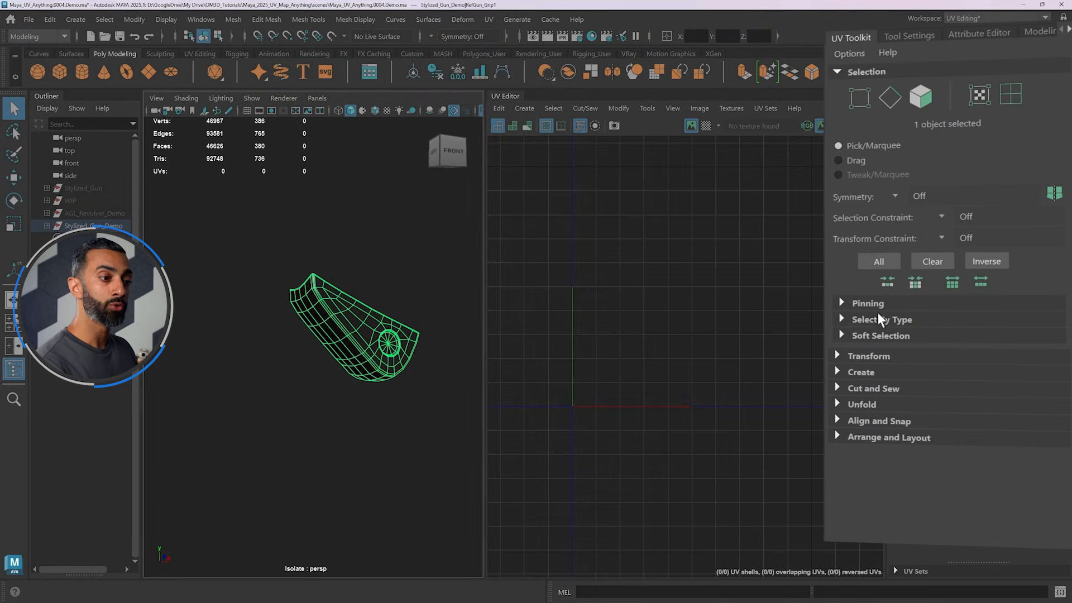
# - Create a camera-based UV projection for the isolated grip bracket
pyautogui.click(865, 372)
pyautogui.click(869, 451)
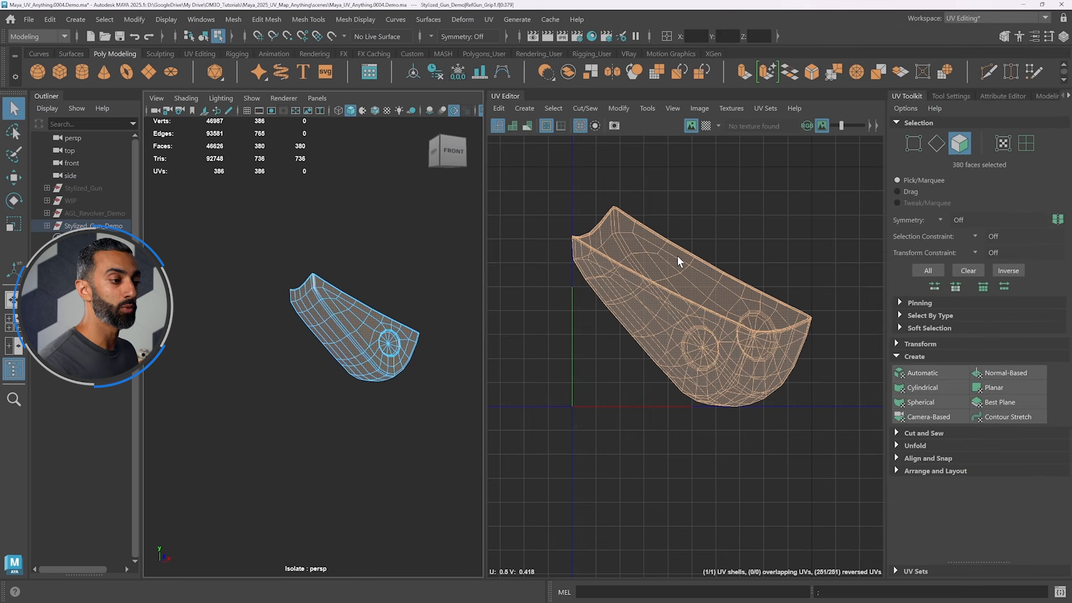
pyautogui.click(632, 243)
pyautogui.press('f')
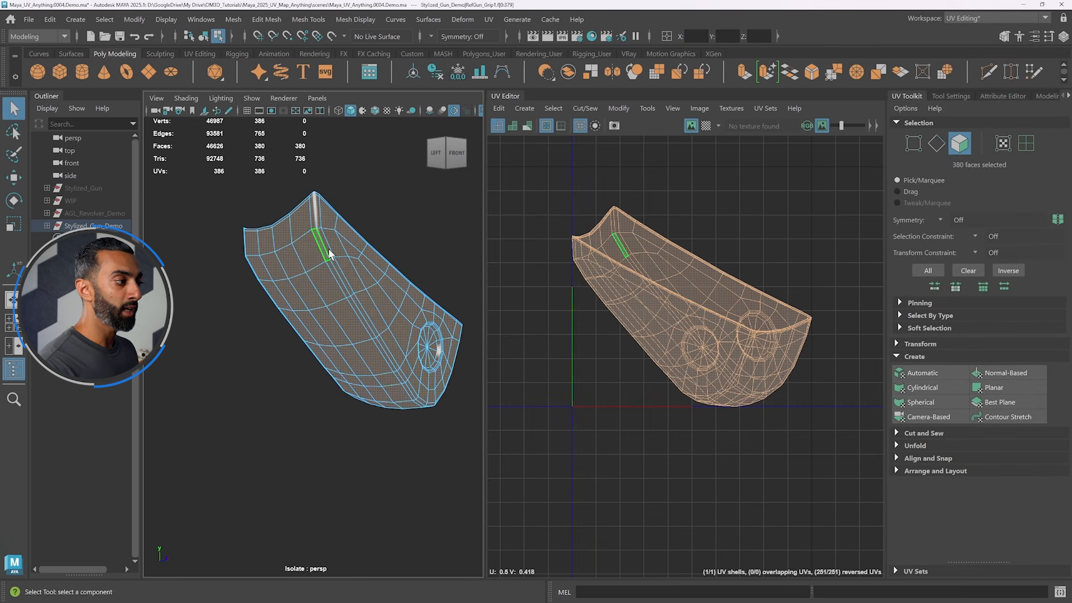
# - Switch the bracket to edge selection and select the lengthwise edge loops along both of its beveled corners
pyautogui.rightClick(338, 240)
pyautogui.moveTo(338, 240); pyautogui.dragTo(337, 204, button='right')
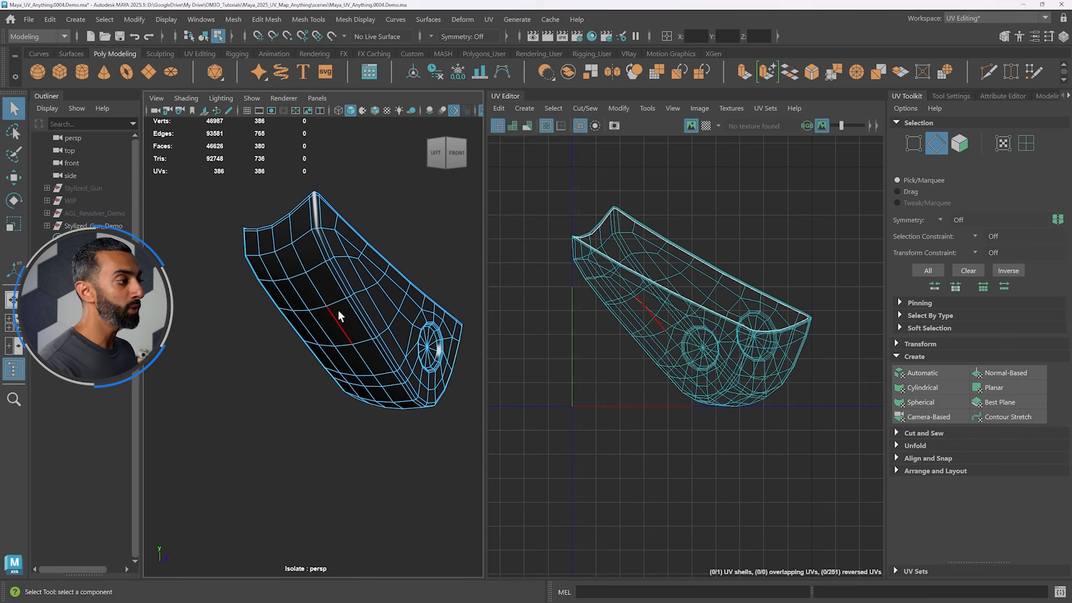
pyautogui.scroll(4, 339, 307)
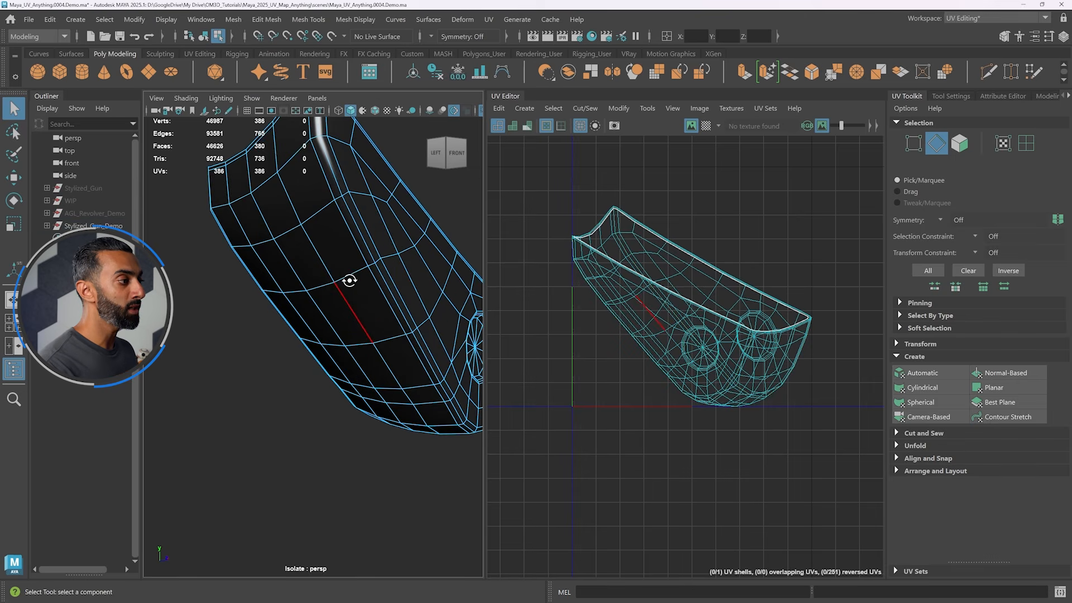
pyautogui.keyDown('alt'); pyautogui.moveTo(347, 279); pyautogui.dragTo(351, 291); pyautogui.keyUp('alt')
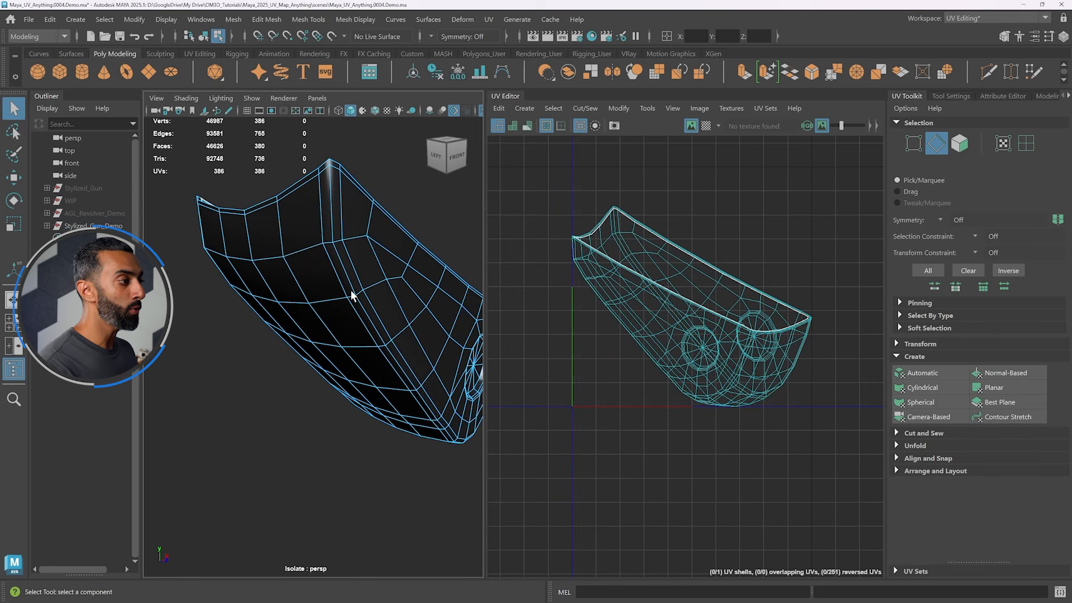
pyautogui.doubleClick(328, 185)
pyautogui.keyDown('alt'); pyautogui.moveTo(364, 247); pyautogui.dragTo(307, 299); pyautogui.keyUp('alt')
pyautogui.keyDown('alt'); pyautogui.moveTo(307, 299); pyautogui.dragTo(316, 294, button='middle'); pyautogui.keyUp('alt')
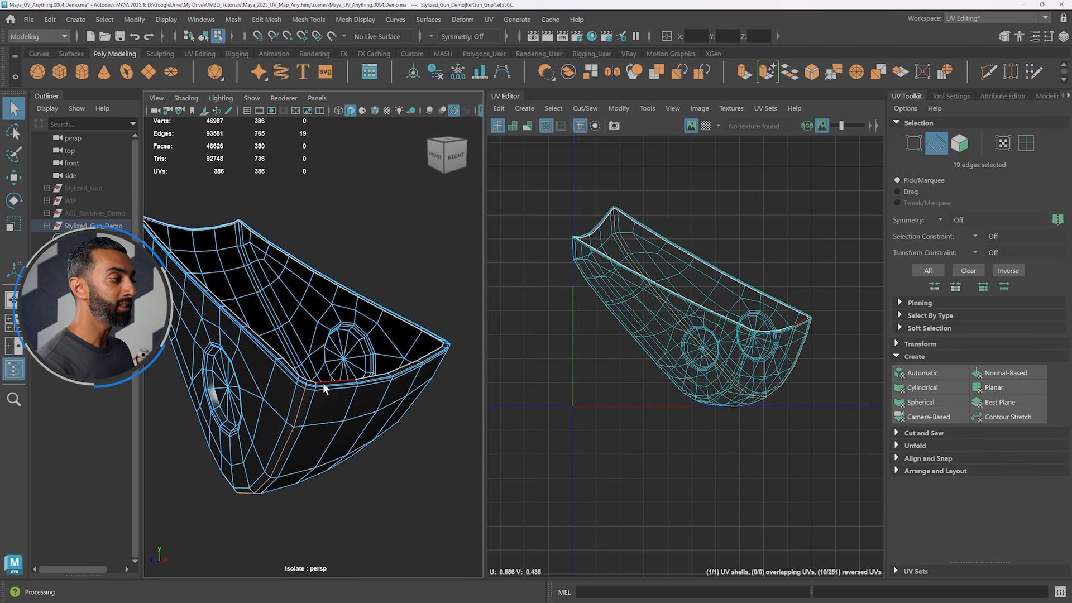
pyautogui.keyDown('alt'); pyautogui.moveTo(306, 379); pyautogui.dragTo(377, 294); pyautogui.keyUp('alt')
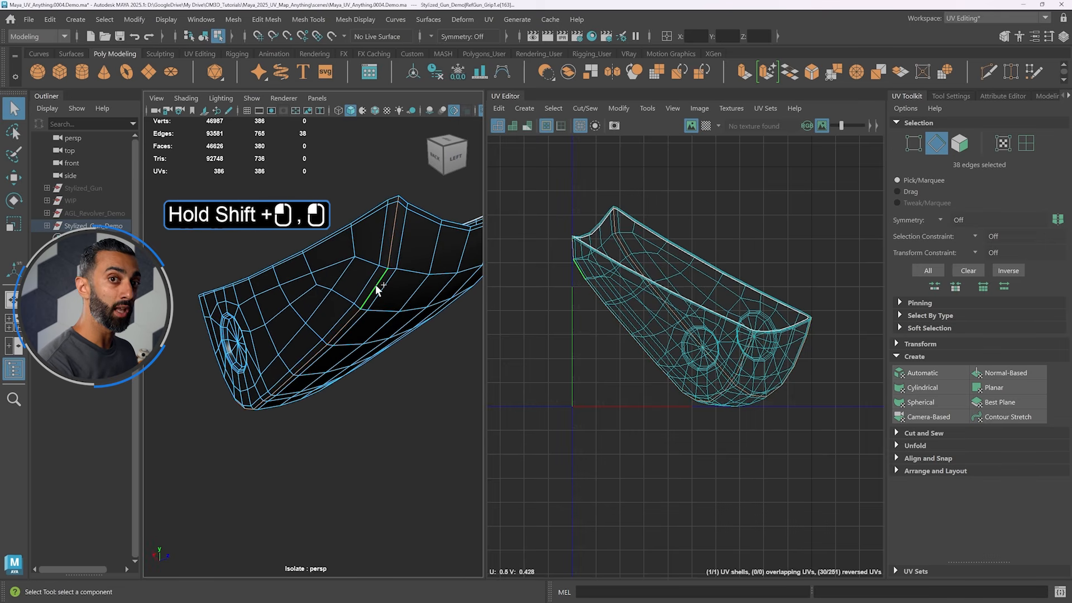
# - Add the edge loops around the circular recesses on both sides of the bracket to the edge selection
pyautogui.keyDown('alt'); pyautogui.moveTo(268, 276); pyautogui.dragTo(349, 294); pyautogui.keyUp('alt')
pyautogui.keyDown('alt'); pyautogui.moveTo(350, 294); pyautogui.dragTo(374, 330, button='right'); pyautogui.keyUp('alt')
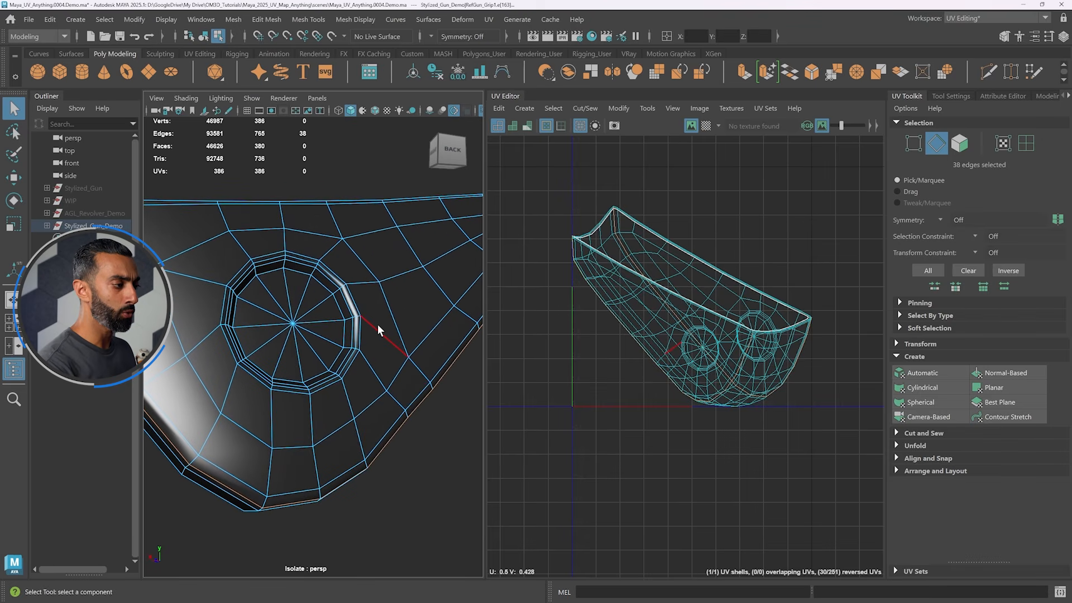
pyautogui.keyDown('shift'); pyautogui.doubleClick(348, 296); pyautogui.keyUp('shift')
pyautogui.keyDown('alt'); pyautogui.moveTo(284, 331); pyautogui.dragTo(420, 341); pyautogui.keyUp('alt')
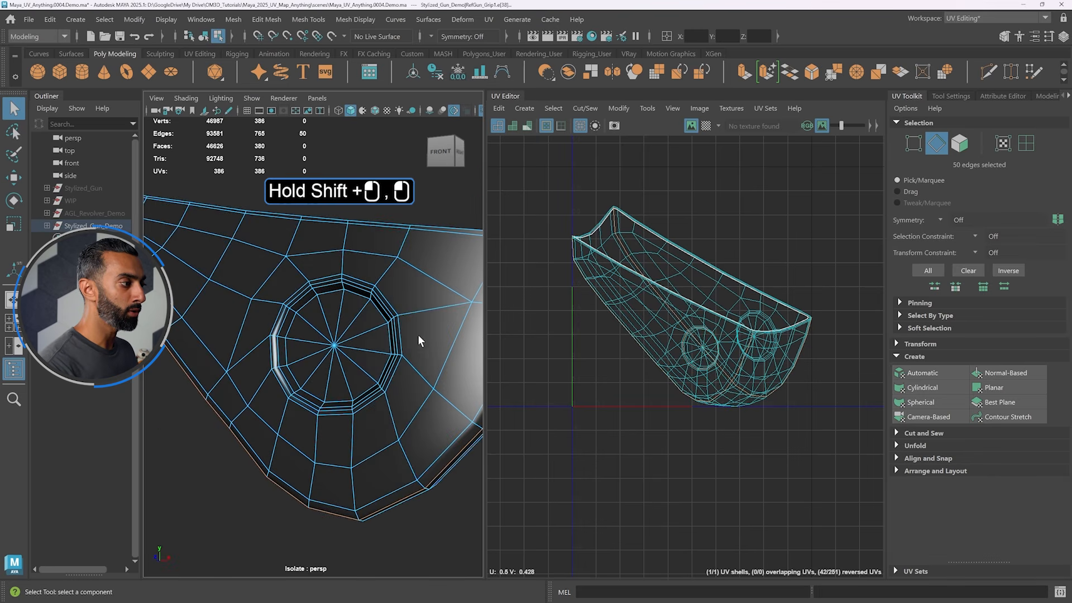
pyautogui.keyDown('shift'); pyautogui.doubleClick(363, 284); pyautogui.keyUp('shift')
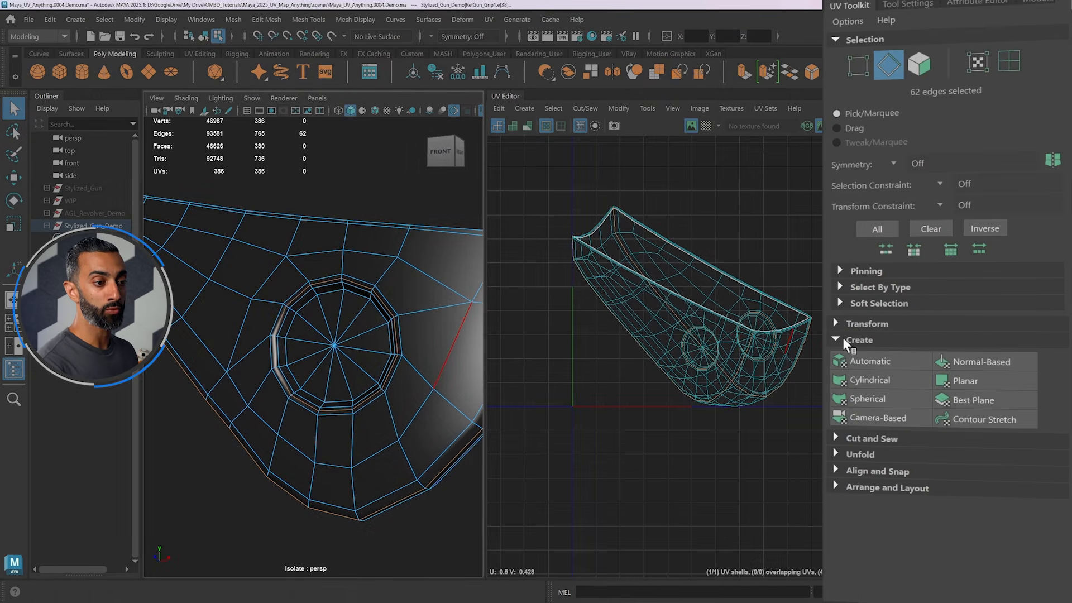
# - Cut the UVs along the selected edge loops, return to object selection, and inspect the new seams around the circular recesses
pyautogui.click(867, 435)
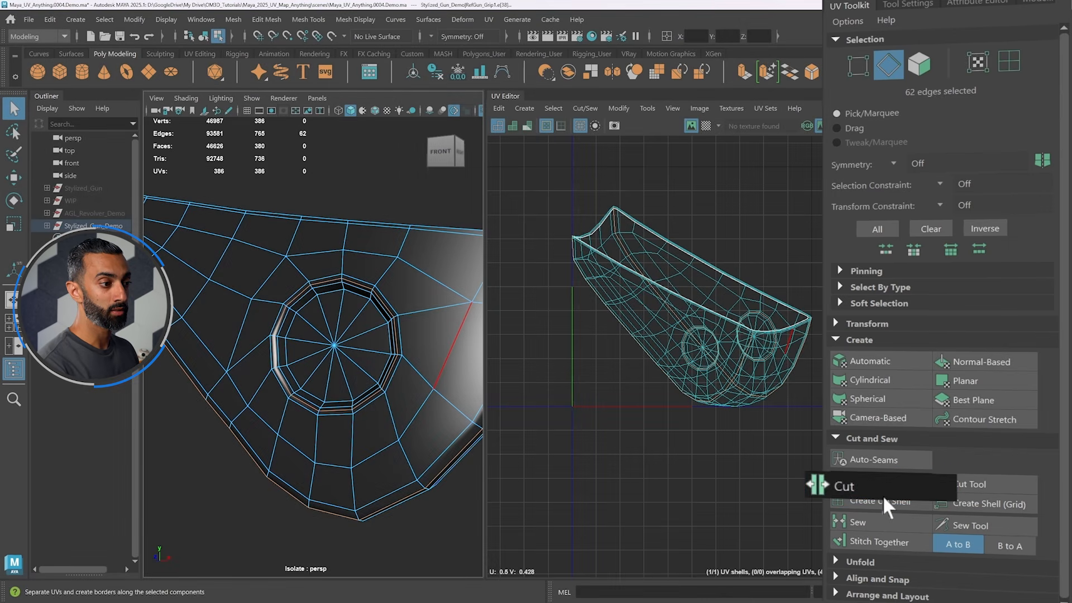
pyautogui.click(880, 486)
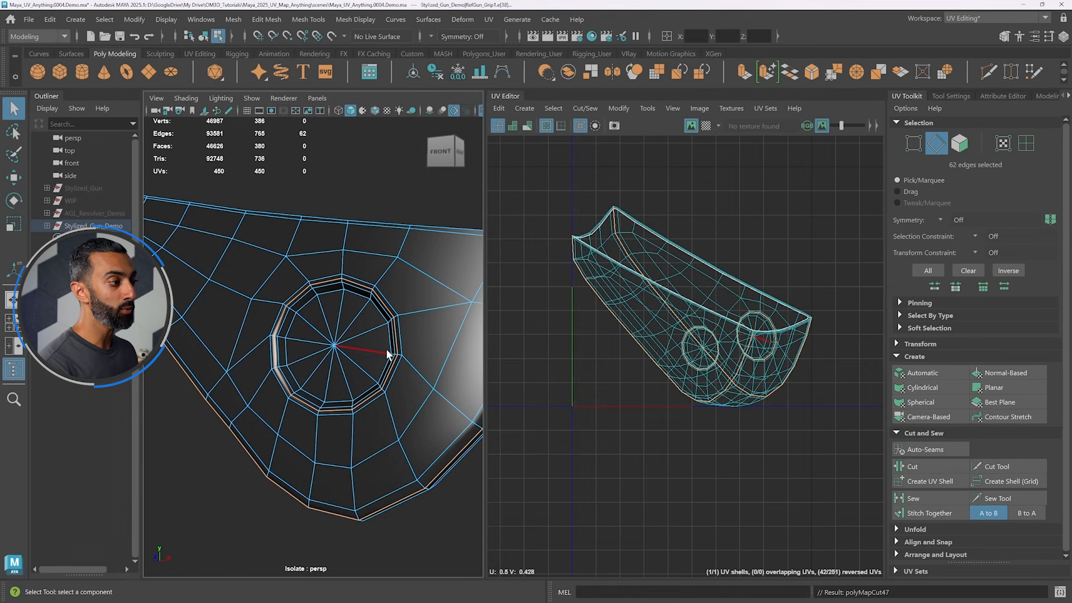
pyautogui.rightClick(342, 222)
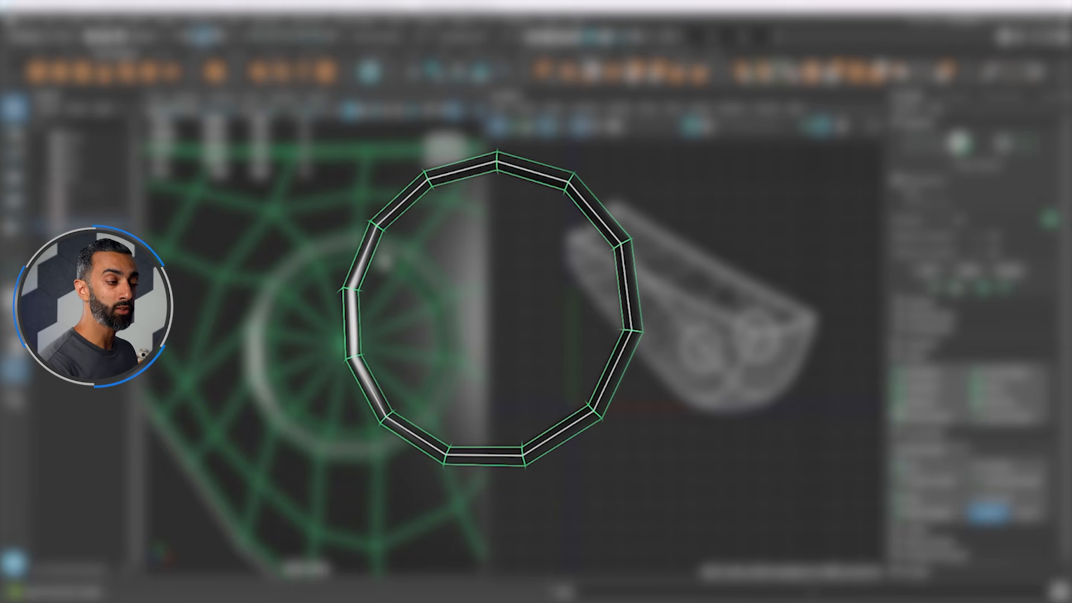
pyautogui.scroll(6, 797, 394)
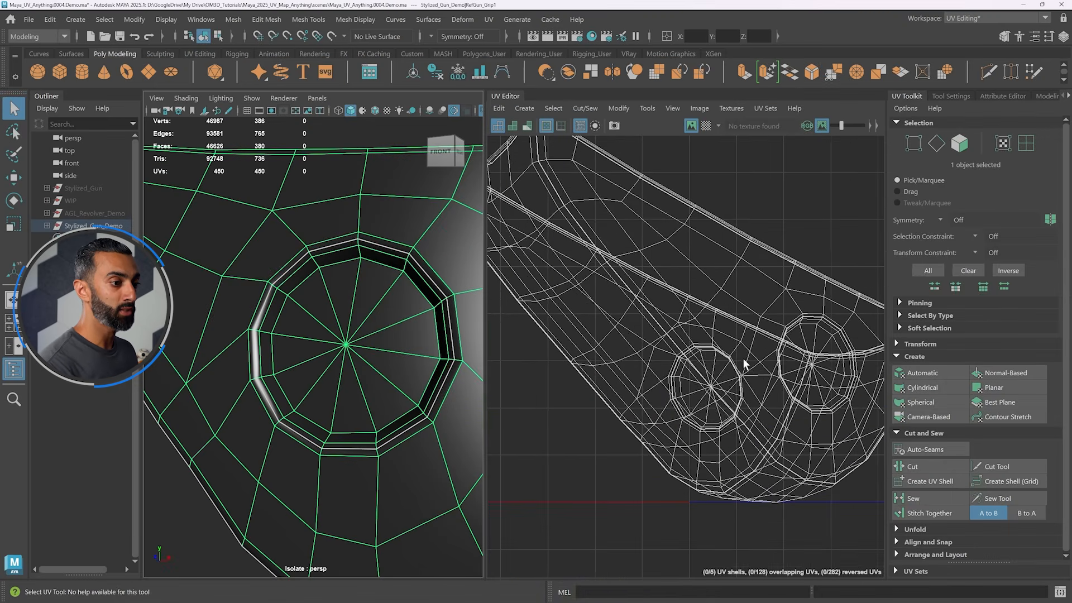
pyautogui.scroll(2, 798, 394)
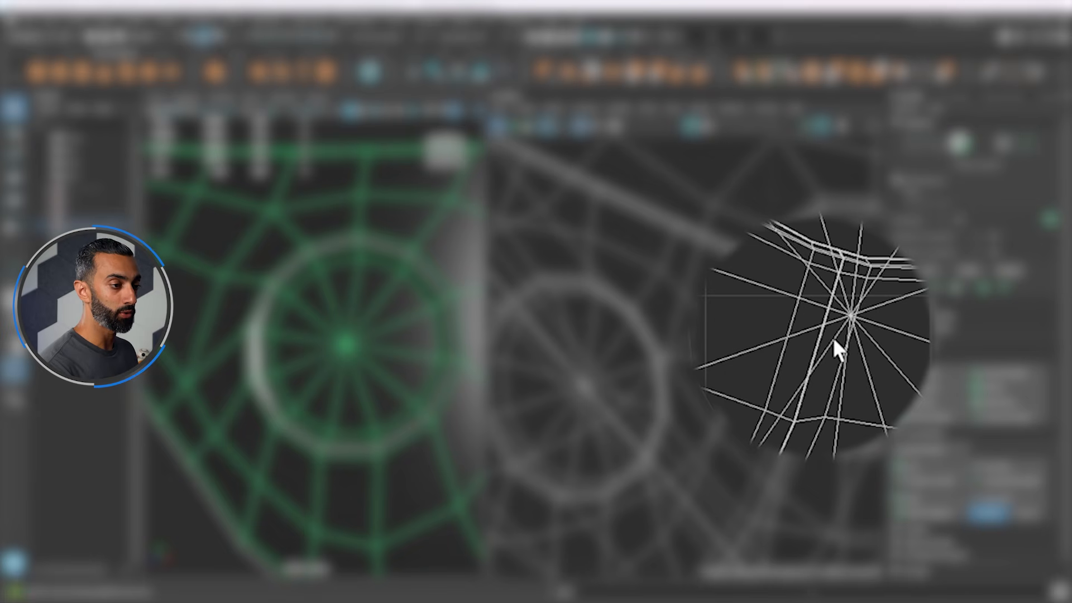
pyautogui.scroll(-5, 702, 320)
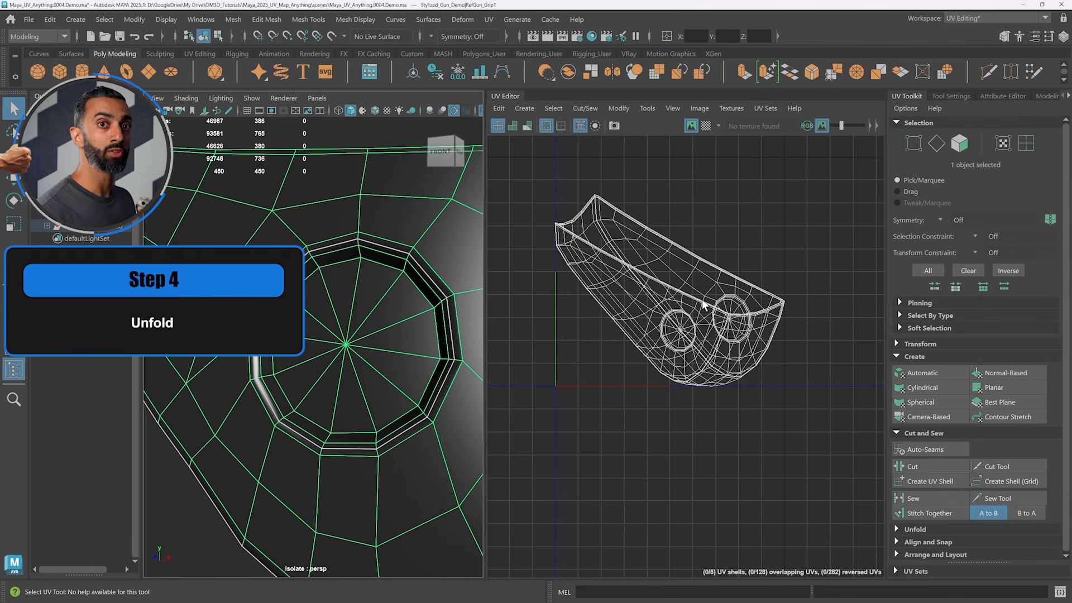
# - Select all of the grip bracket's UVs and unfold them
pyautogui.moveTo(722, 238); pyautogui.dragTo(783, 238, button='right')
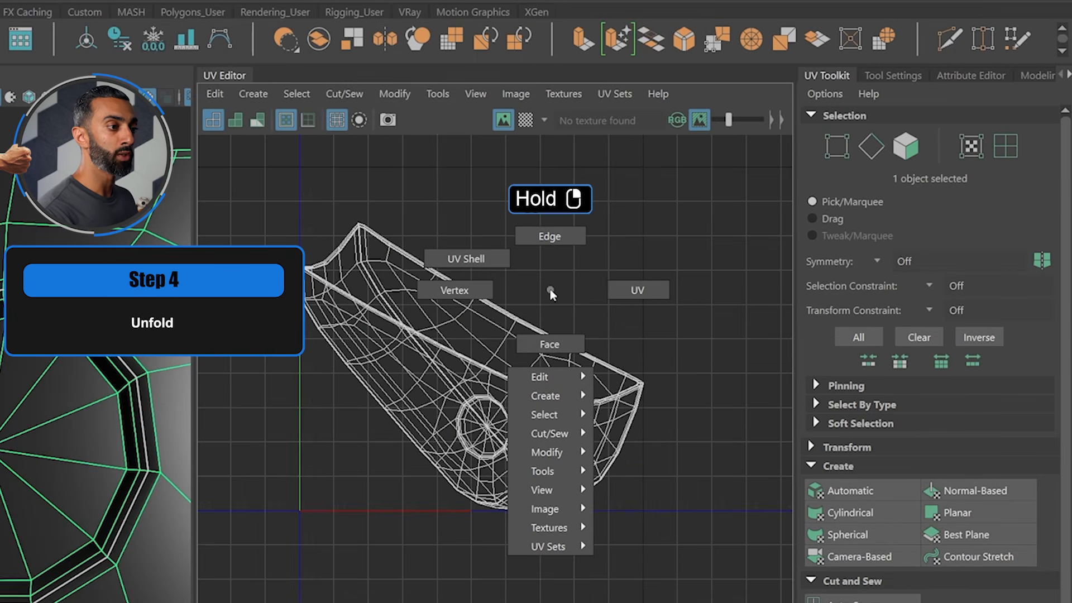
pyautogui.moveTo(640, 284); pyautogui.dragTo(639, 280, button='right')
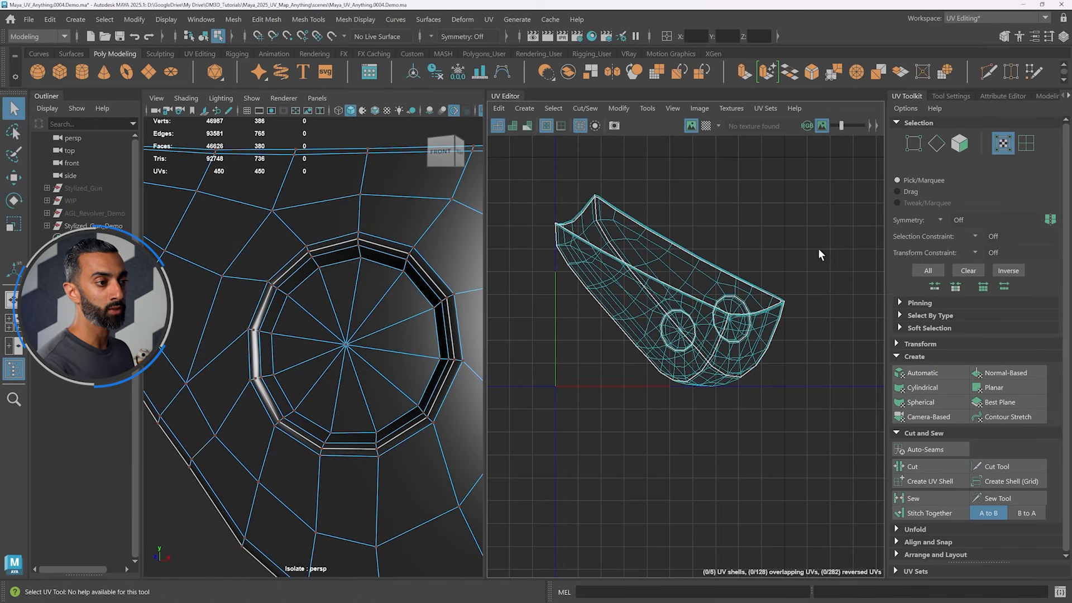
pyautogui.moveTo(830, 450); pyautogui.dragTo(494, 144)
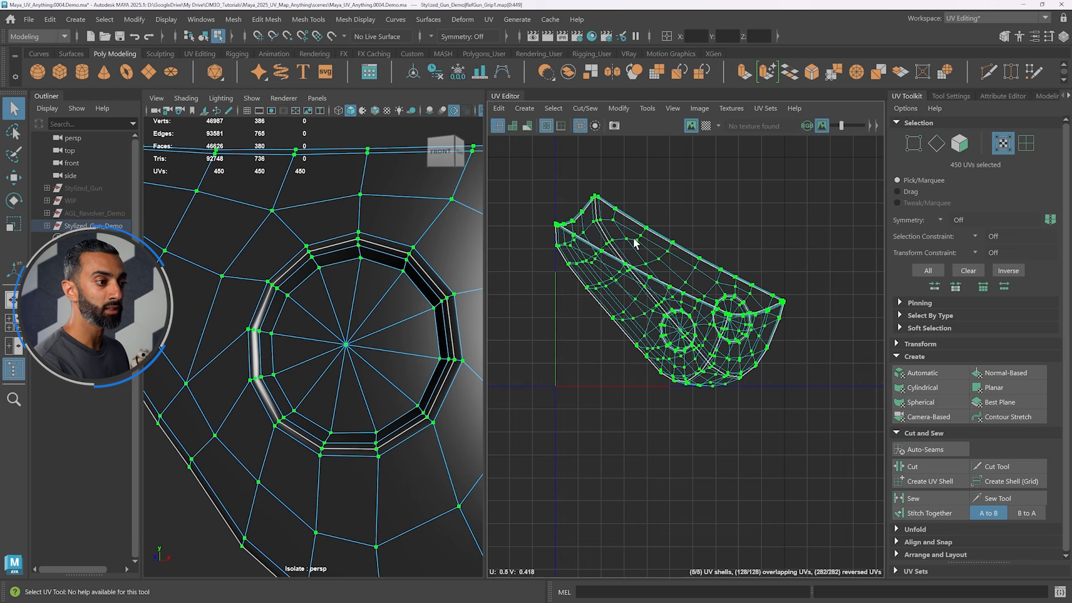
pyautogui.scroll(-8, 366, 383)
pyautogui.keyDown('alt'); pyautogui.moveTo(366, 383); pyautogui.dragTo(296, 361); pyautogui.keyUp('alt')
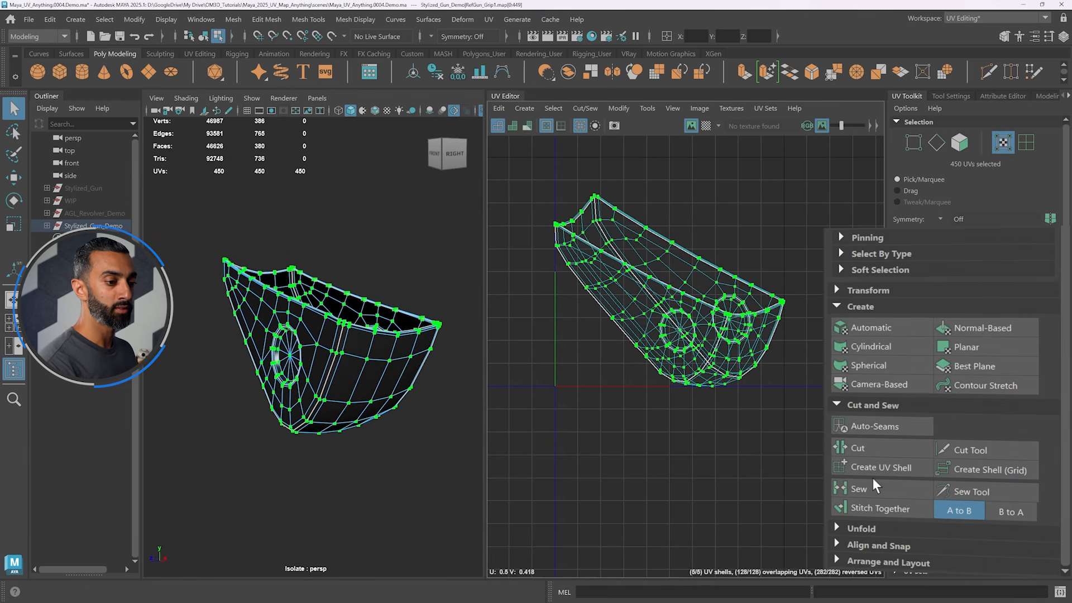
pyautogui.click(839, 524)
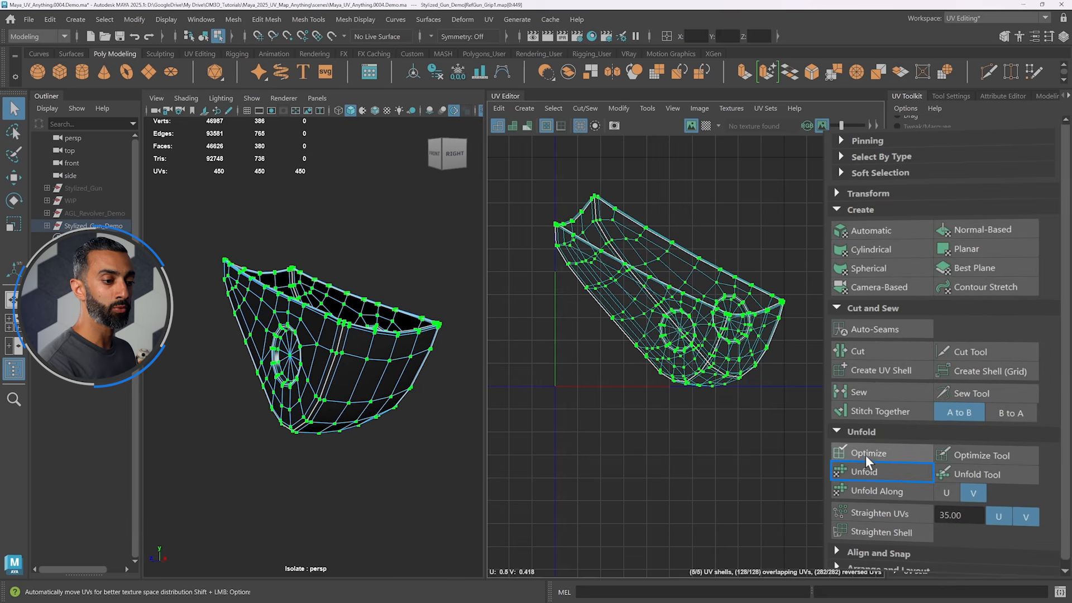
pyautogui.click(859, 478)
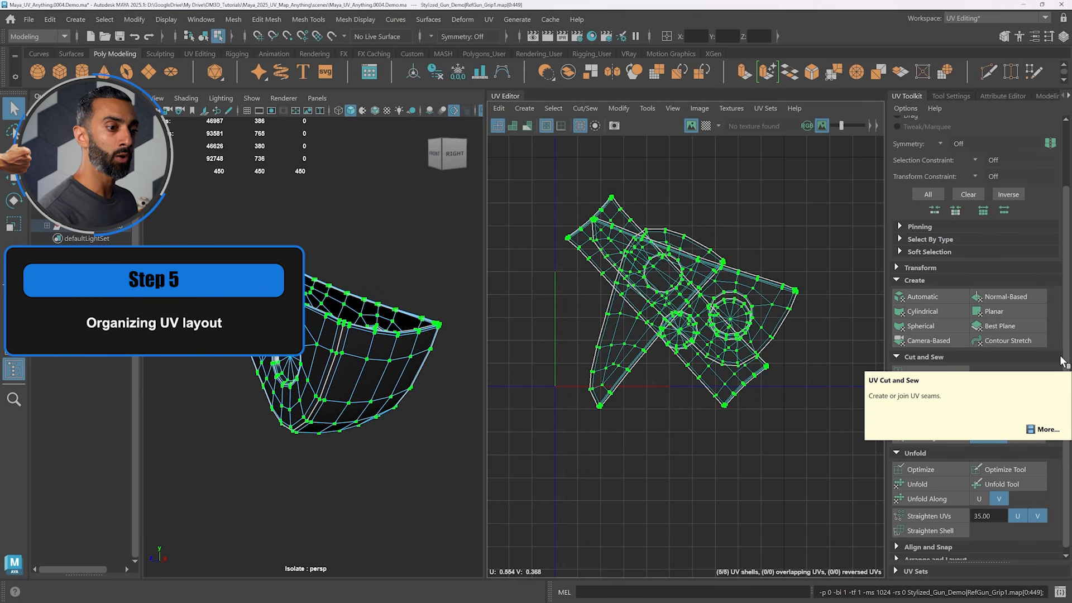
# - Orient the grip bracket's UV shells and lay them out within the UV tile
pyautogui.moveTo(1065, 359); pyautogui.dragTo(1069, 363)
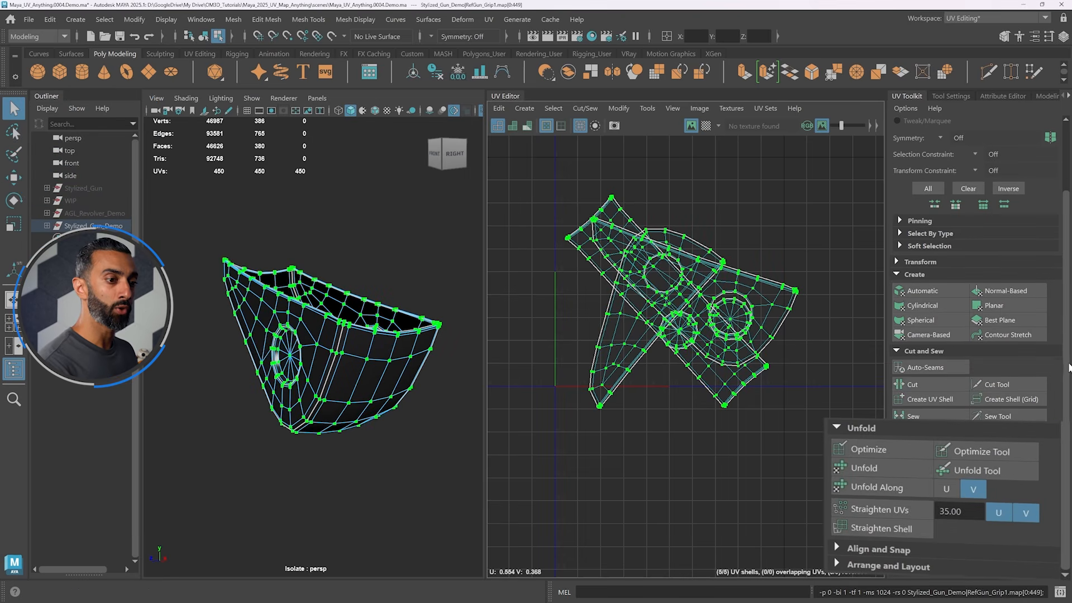
pyautogui.click(889, 567)
pyautogui.moveTo(1067, 420); pyautogui.dragTo(1067, 529)
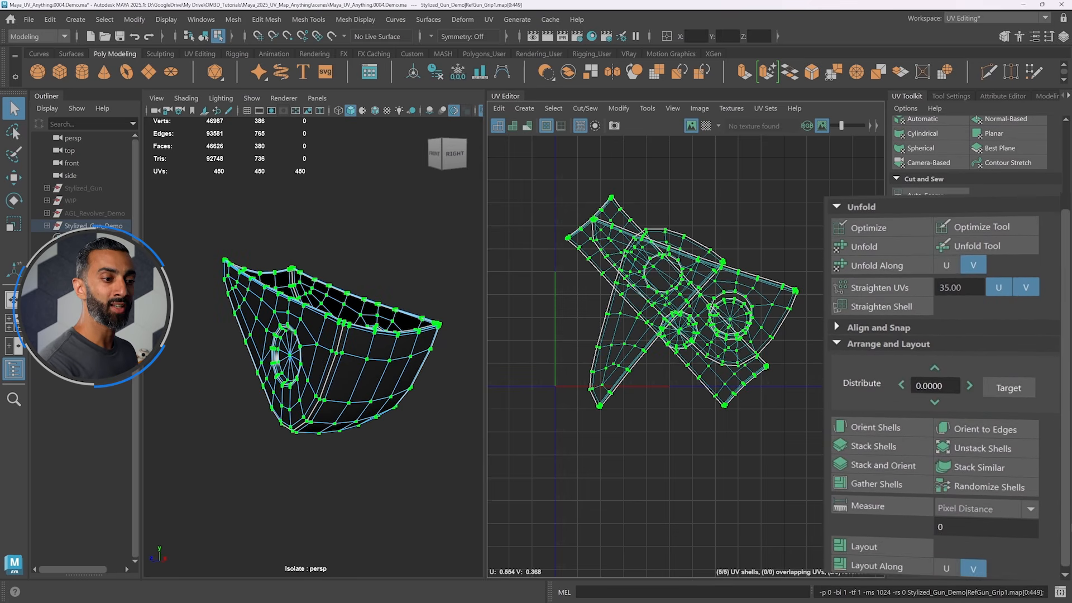
pyautogui.click(912, 415)
pyautogui.click(887, 533)
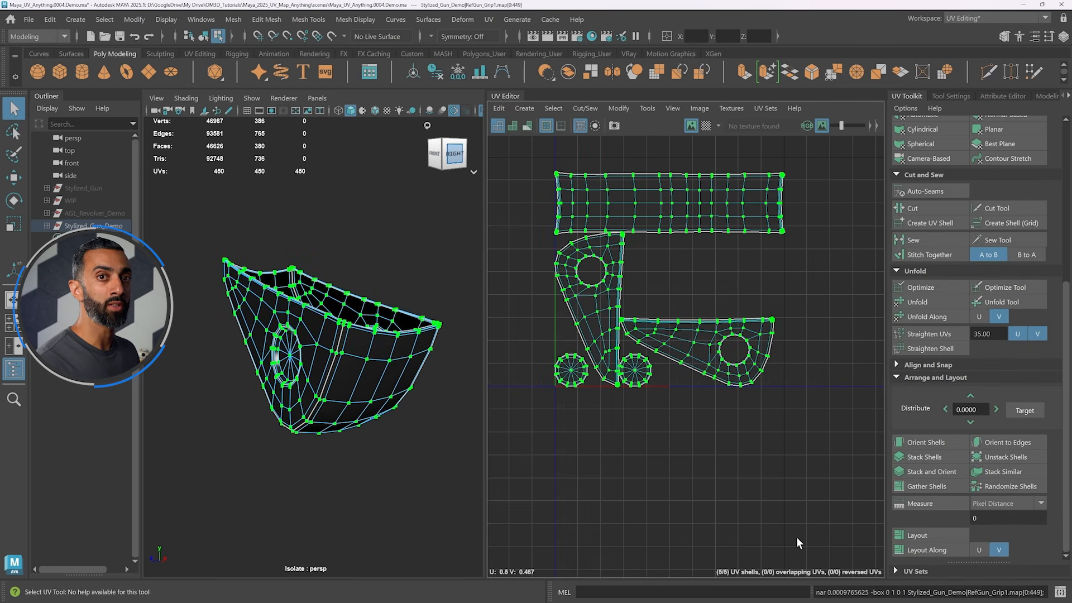
# - Display the checker map on the grip bracket, inspect it from both sides for distortion, and turn the checker map off
pyautogui.keyDown('alt'); pyautogui.moveTo(347, 410); pyautogui.dragTo(370, 395); pyautogui.keyUp('alt')
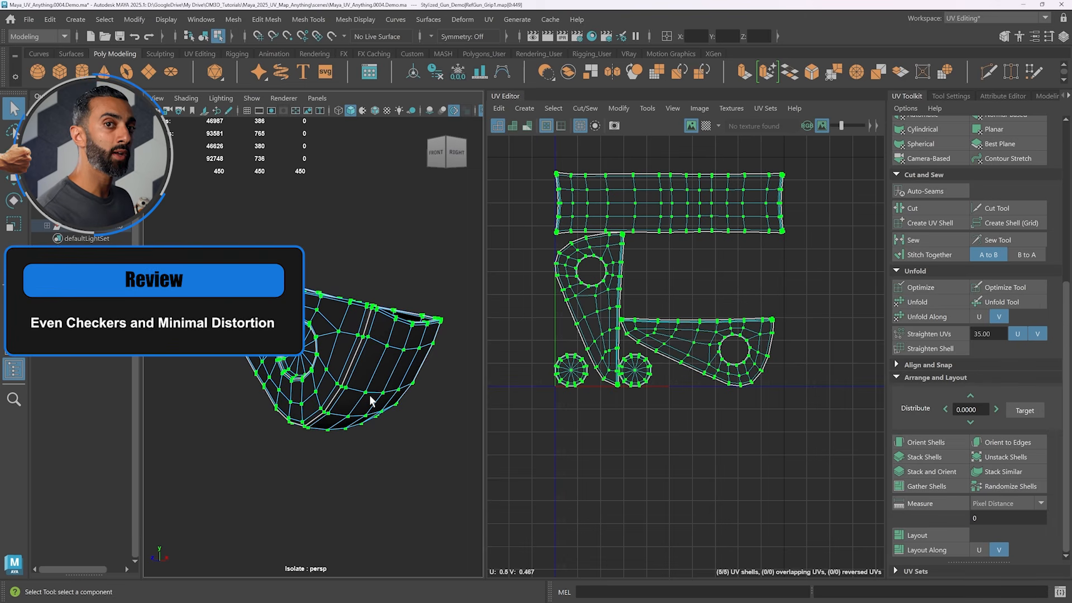
pyautogui.click(706, 126)
pyautogui.keyDown('alt'); pyautogui.moveTo(391, 335); pyautogui.dragTo(250, 224); pyautogui.keyUp('alt')
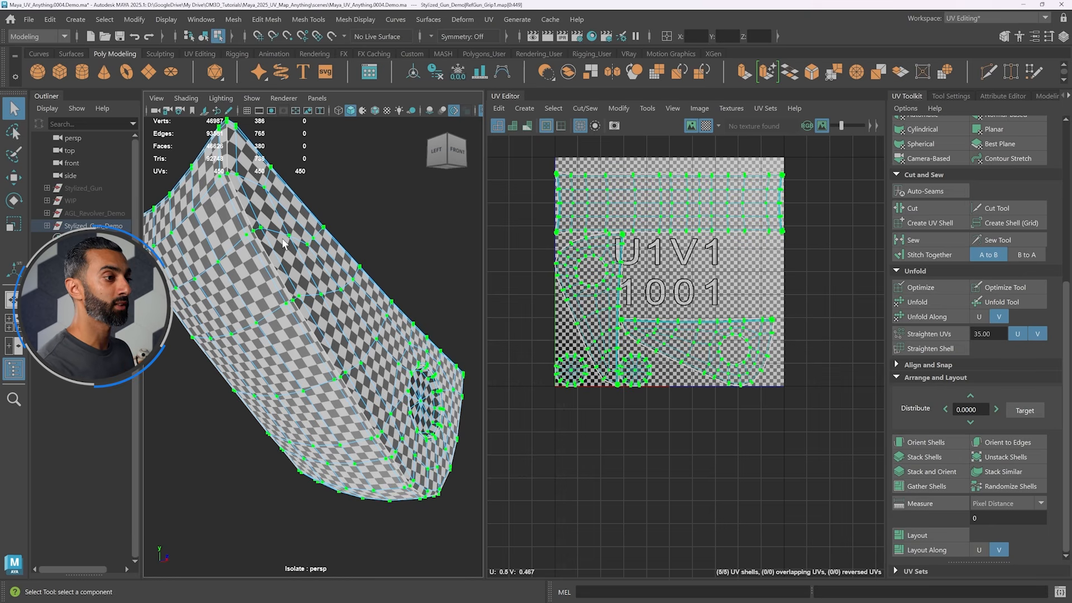
pyautogui.keyDown('alt'); pyautogui.moveTo(283, 243); pyautogui.dragTo(346, 335); pyautogui.keyUp('alt')
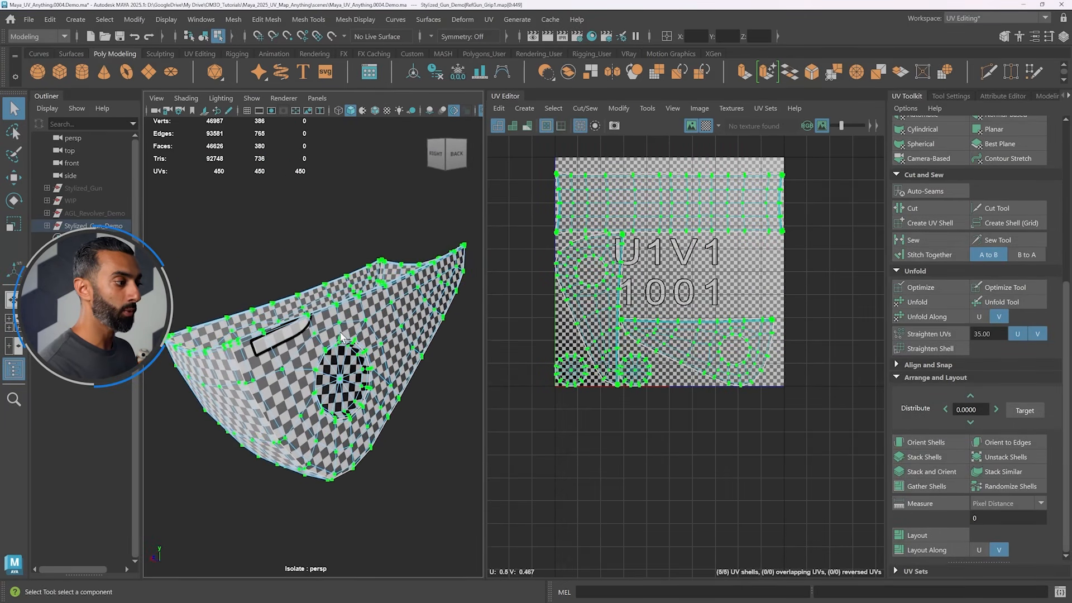
pyautogui.click(706, 125)
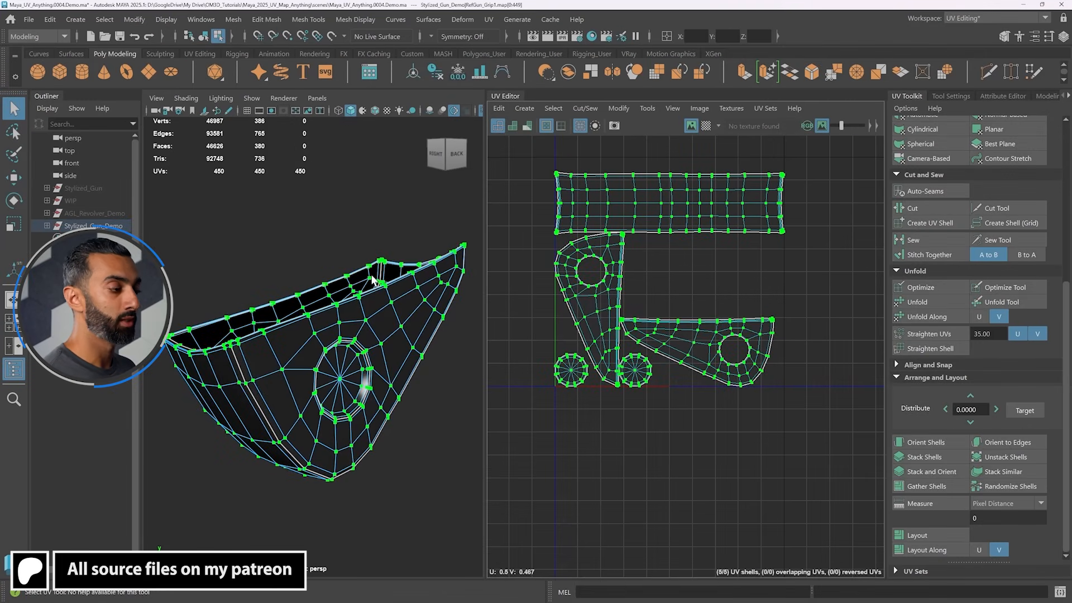
# - Return to object selection and exit isolation to show the whole gun
pyautogui.moveTo(372, 279); pyautogui.dragTo(410, 220, button='right')
pyautogui.click(410, 218)
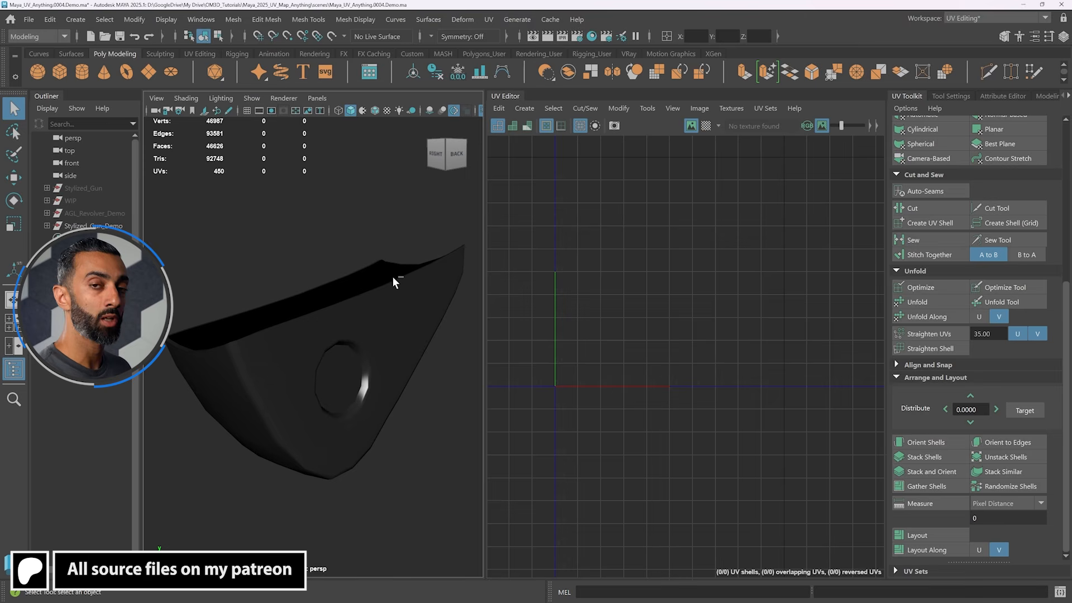
pyautogui.hotkey('ctrl', '1')
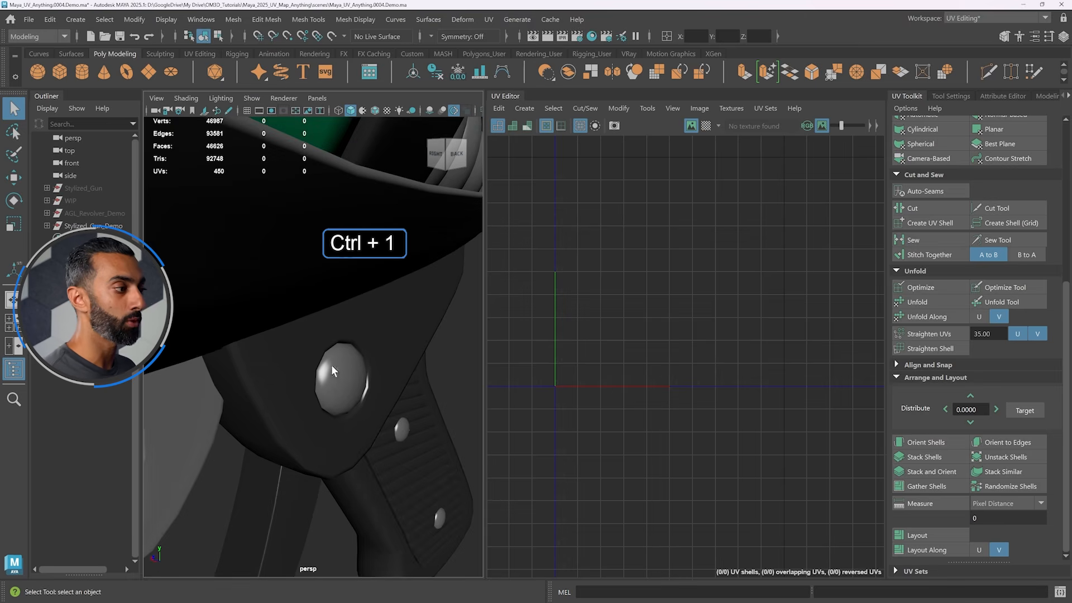
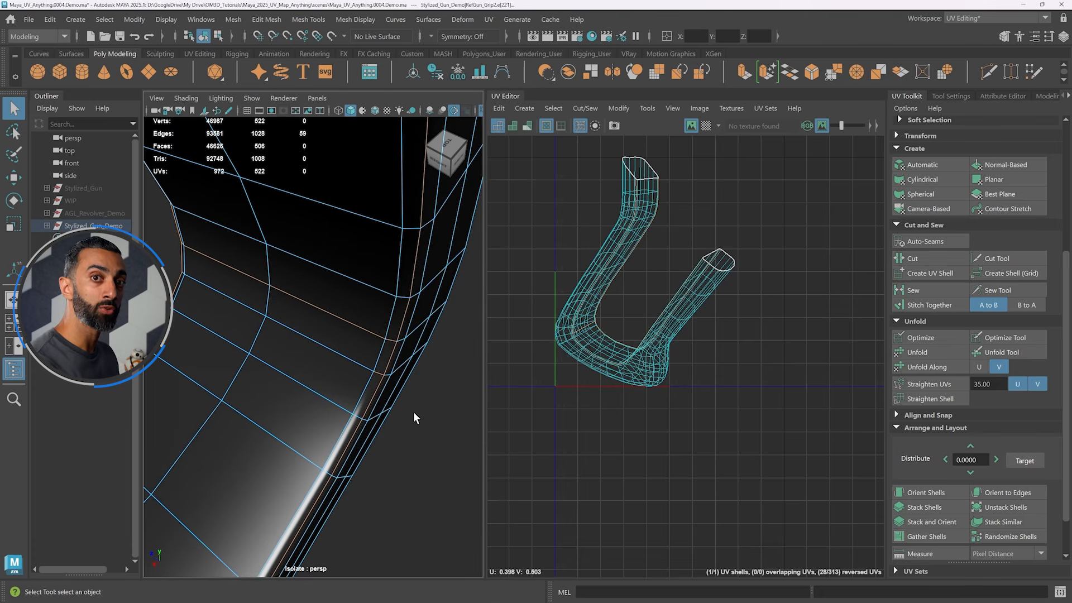
# - Add the remaining edges across the inner bend of the U-shaped grip frame to the selection and cut the UVs along all selected edges
pyautogui.keyDown('alt'); pyautogui.moveTo(414, 413); pyautogui.dragTo(320, 313); pyautogui.keyUp('alt')
pyautogui.keyDown('shift'); pyautogui.click(311, 300); pyautogui.keyUp('shift')
pyautogui.keyDown('shift'); pyautogui.click(387, 286); pyautogui.keyUp('shift')
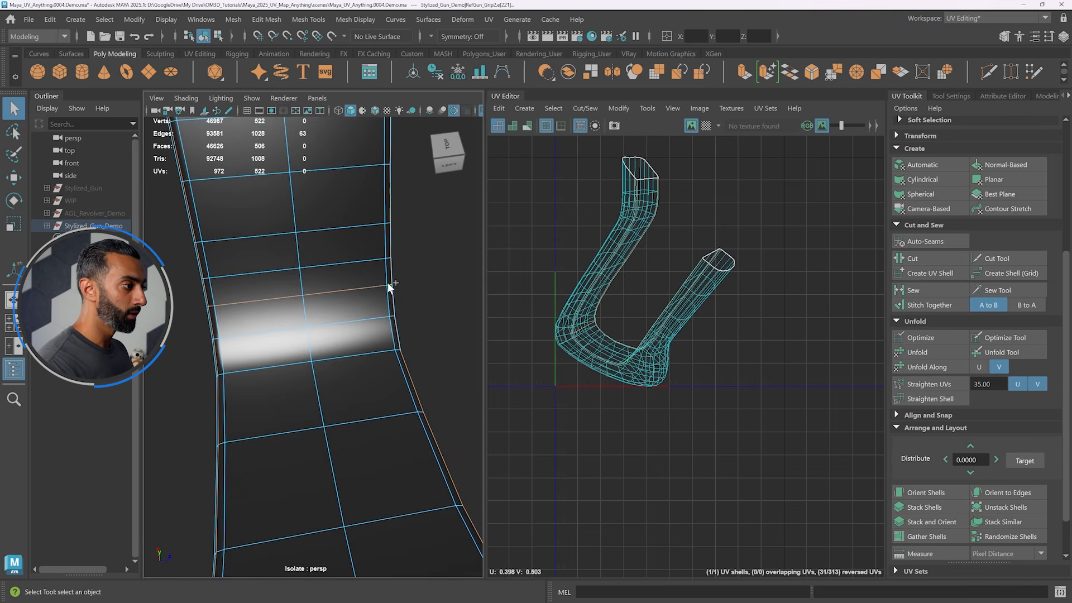
pyautogui.keyDown('alt'); pyautogui.moveTo(387, 283); pyautogui.dragTo(402, 367); pyautogui.keyUp('alt')
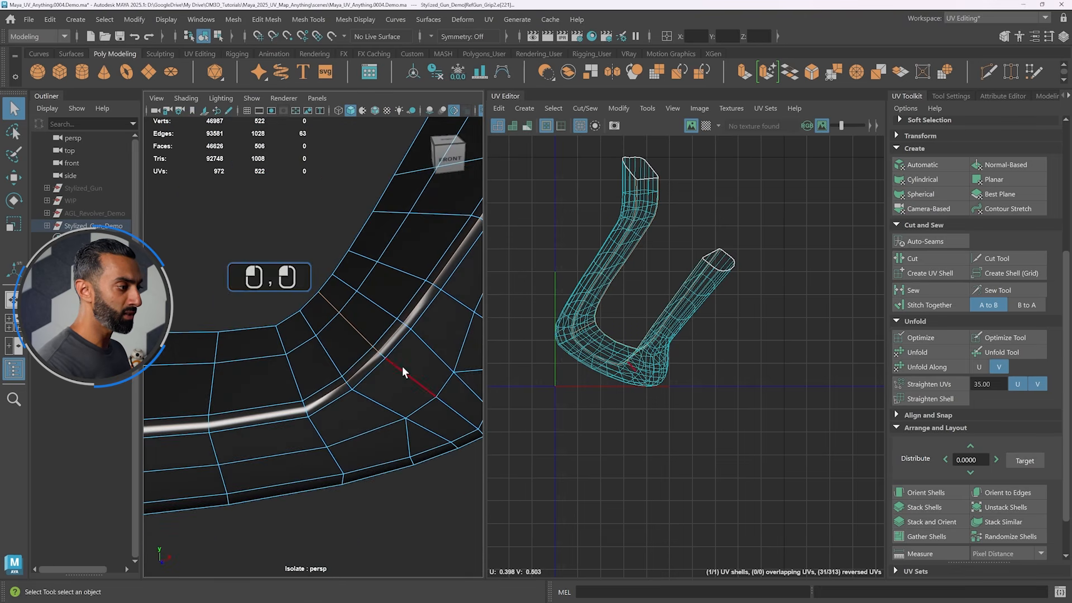
pyautogui.keyDown('alt'); pyautogui.moveTo(406, 386); pyautogui.dragTo(317, 294, button='right'); pyautogui.keyUp('alt')
pyautogui.keyDown('alt'); pyautogui.moveTo(360, 318); pyautogui.dragTo(371, 357); pyautogui.keyUp('alt')
pyautogui.press('f')
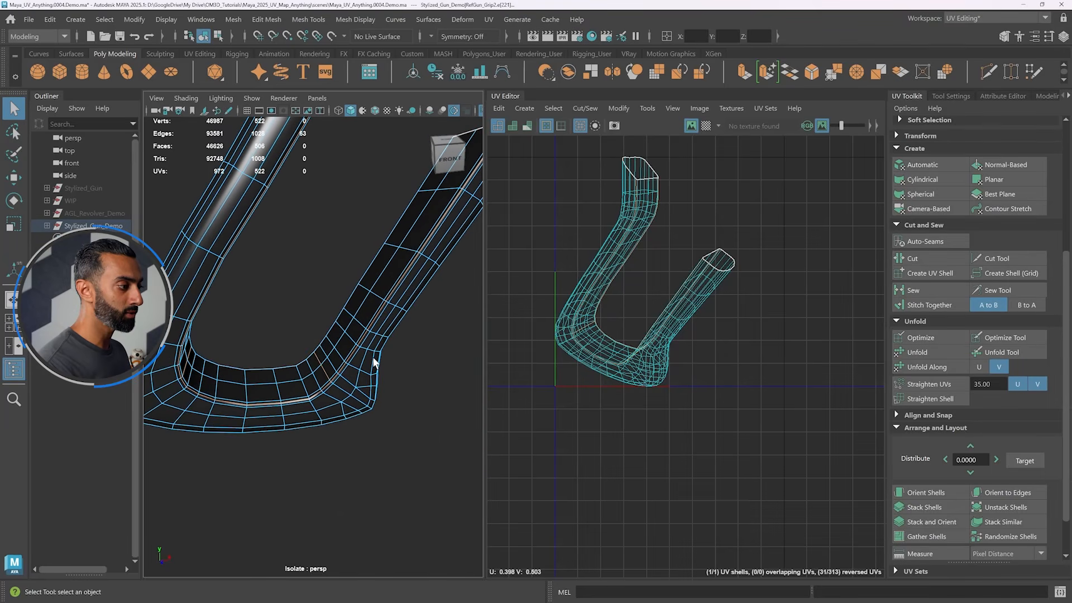
pyautogui.keyDown('shift'); pyautogui.moveTo(724, 206); pyautogui.dragTo(673, 237, button='right'); pyautogui.keyUp('shift')
# - Select all of the U-shaped grip frame's UVs and unfold them
pyautogui.keyDown('alt'); pyautogui.moveTo(404, 324); pyautogui.dragTo(393, 315); pyautogui.keyUp('alt')
pyautogui.moveTo(825, 451); pyautogui.dragTo(535, 118)
pyautogui.click(925, 357)
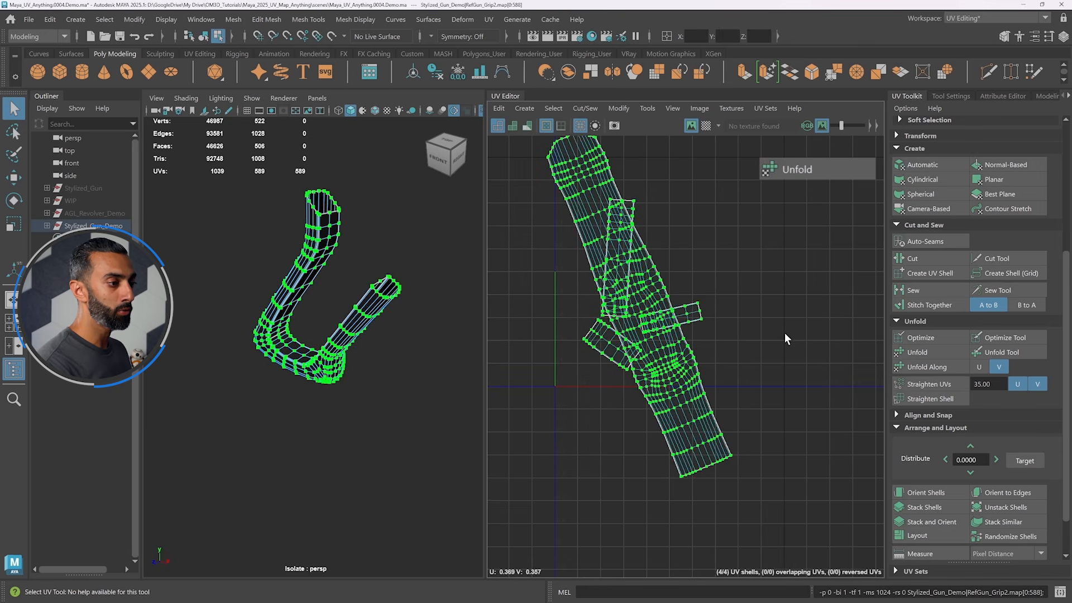
# - Orient the grip frame's UV shells and lay them out within the UV tile
pyautogui.click(931, 491)
pyautogui.scroll(-2, 932, 491)
pyautogui.click(943, 534)
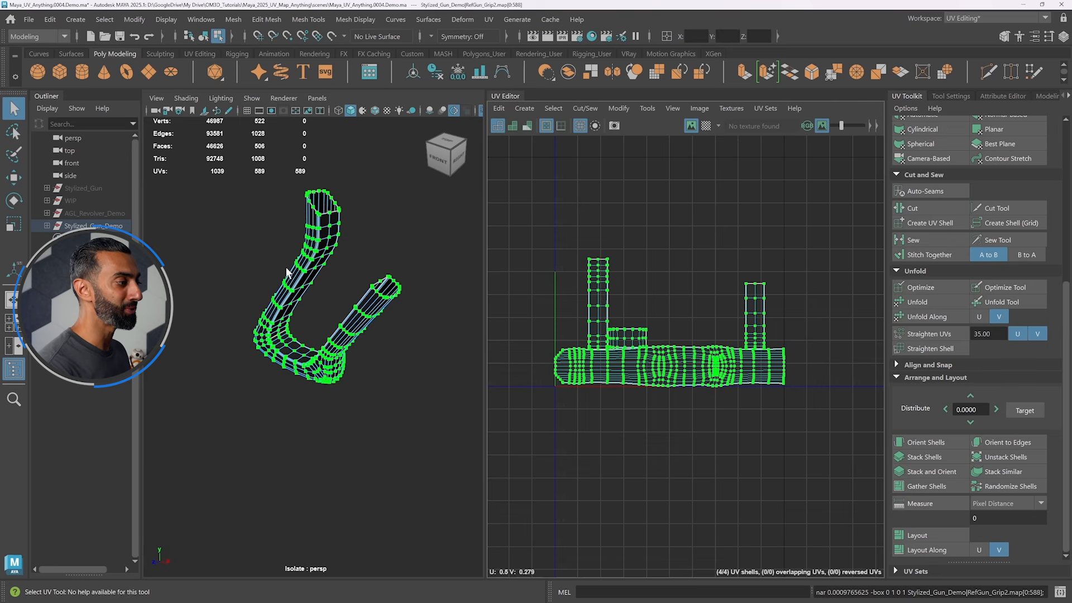
# - Display the checker map on the grip frame, return to object selection, and examine the lower bend for stretching
pyautogui.keyDown('alt'); pyautogui.moveTo(286, 268); pyautogui.dragTo(357, 332); pyautogui.keyUp('alt')
pyautogui.scroll(3, 351, 336)
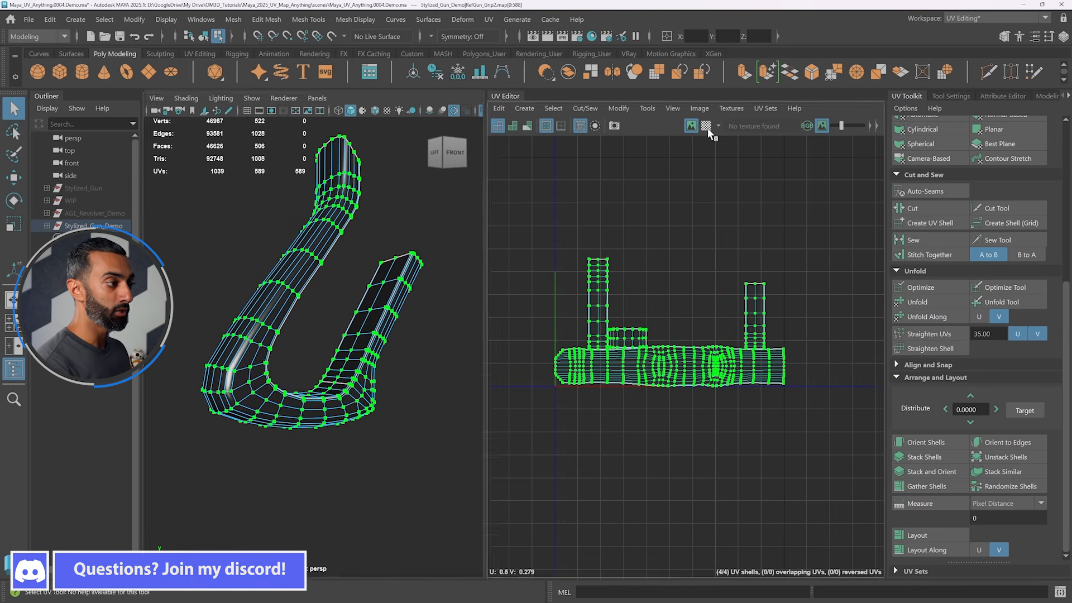
pyautogui.click(706, 125)
pyautogui.scroll(3, 369, 321)
pyautogui.click(370, 321)
pyautogui.keyDown('alt'); pyautogui.moveTo(370, 320); pyautogui.dragTo(260, 358); pyautogui.keyUp('alt')
pyautogui.click(280, 352)
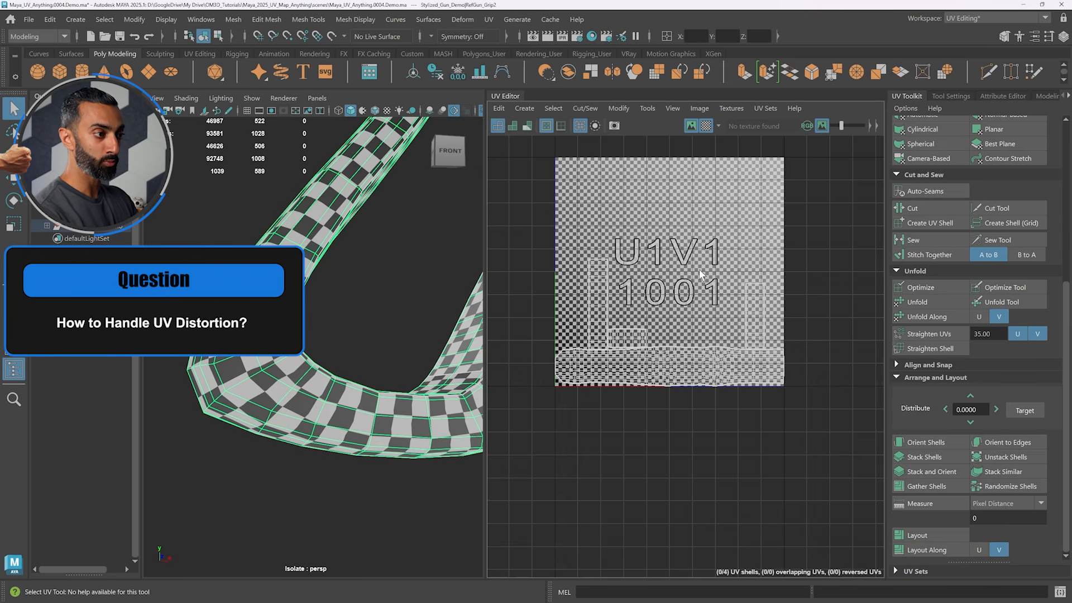
# - Examine the grip frame's bend with UV distortion shading, then switch off both the shading and the checker map
pyautogui.press('7')
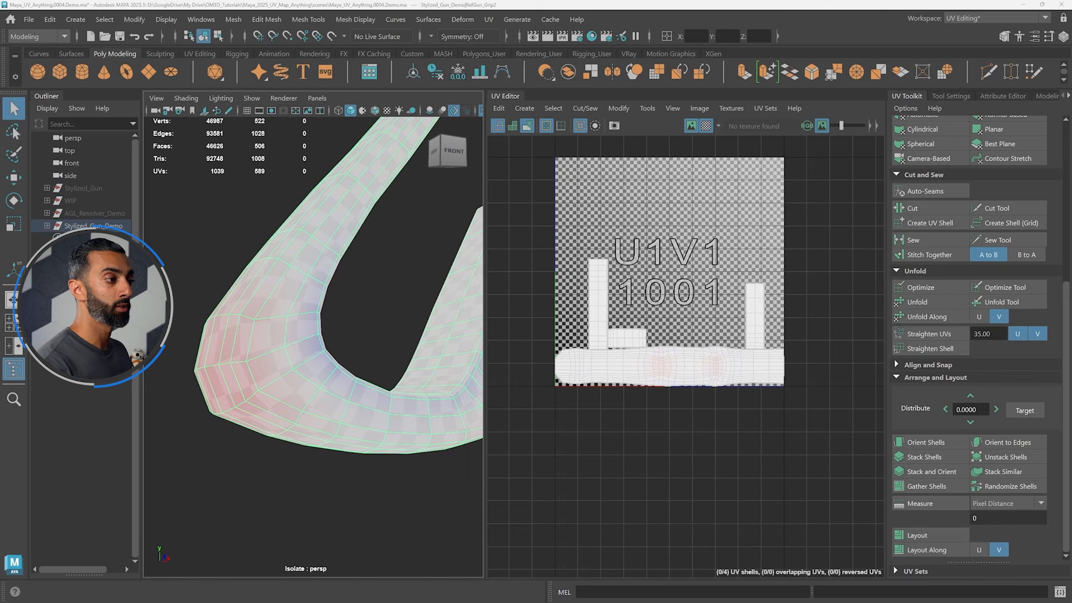
pyautogui.press('7')
pyautogui.click(657, 321)
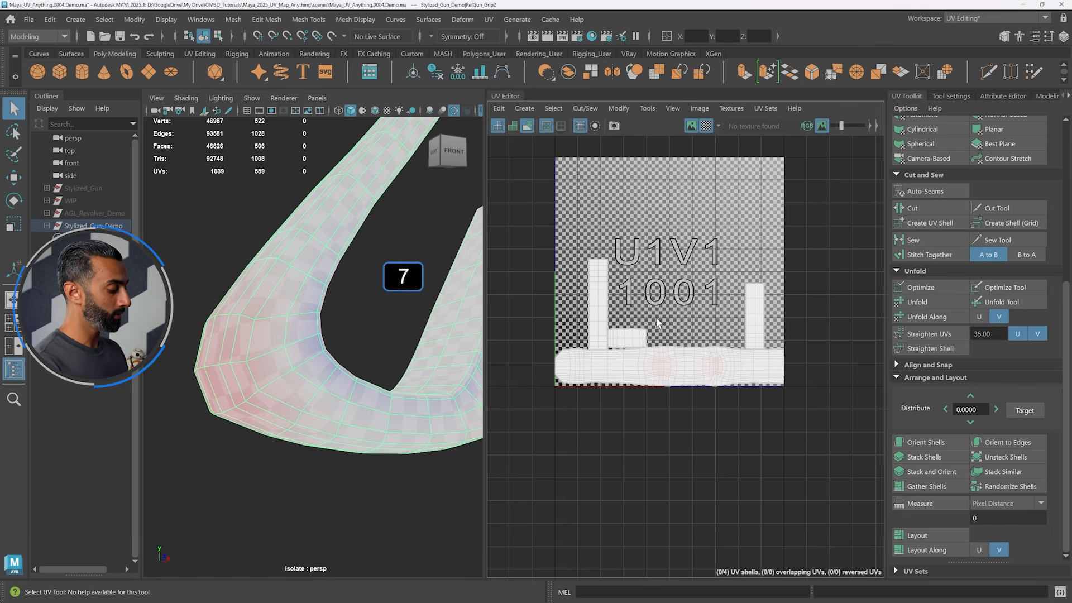
pyautogui.press('7')
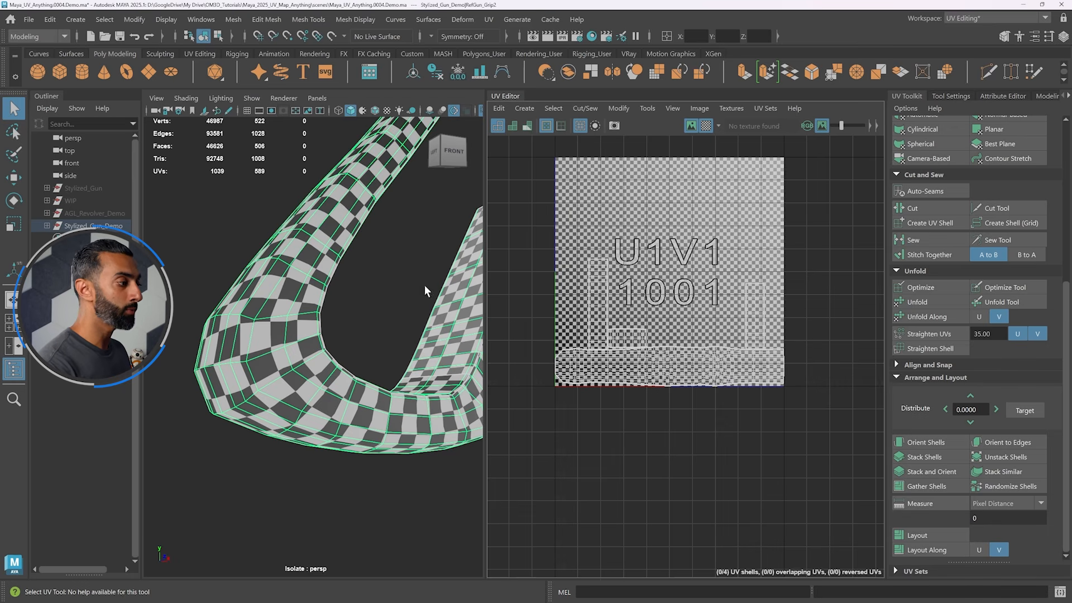
pyautogui.keyDown('alt'); pyautogui.moveTo(326, 362); pyautogui.dragTo(291, 370); pyautogui.keyUp('alt')
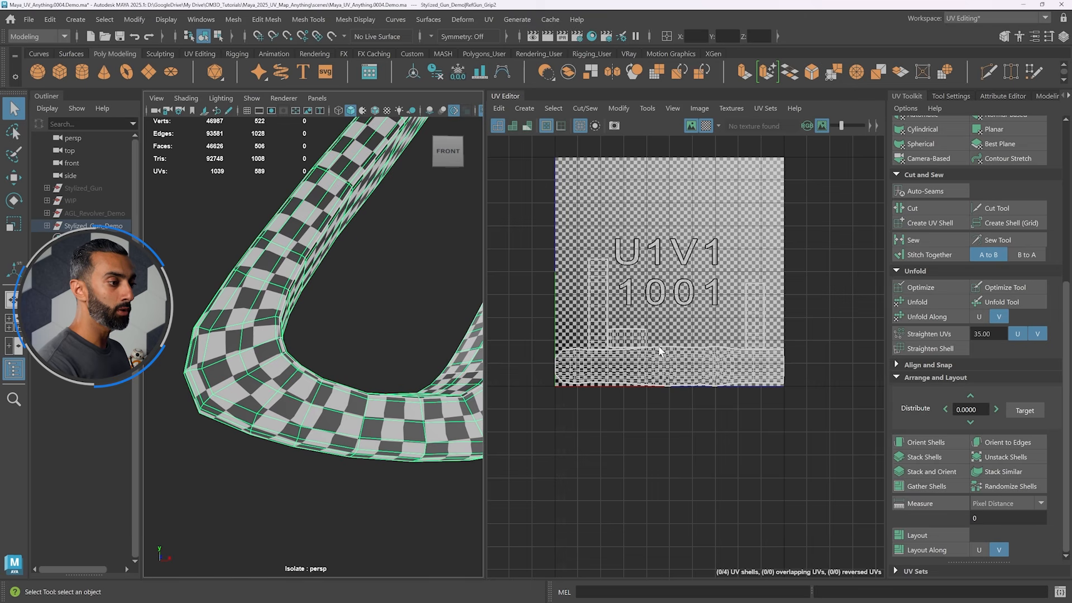
pyautogui.click(707, 126)
# - Select the edge loop across the grip frame's rear lower bend and cut the UVs along it
pyautogui.scroll(5, 296, 271)
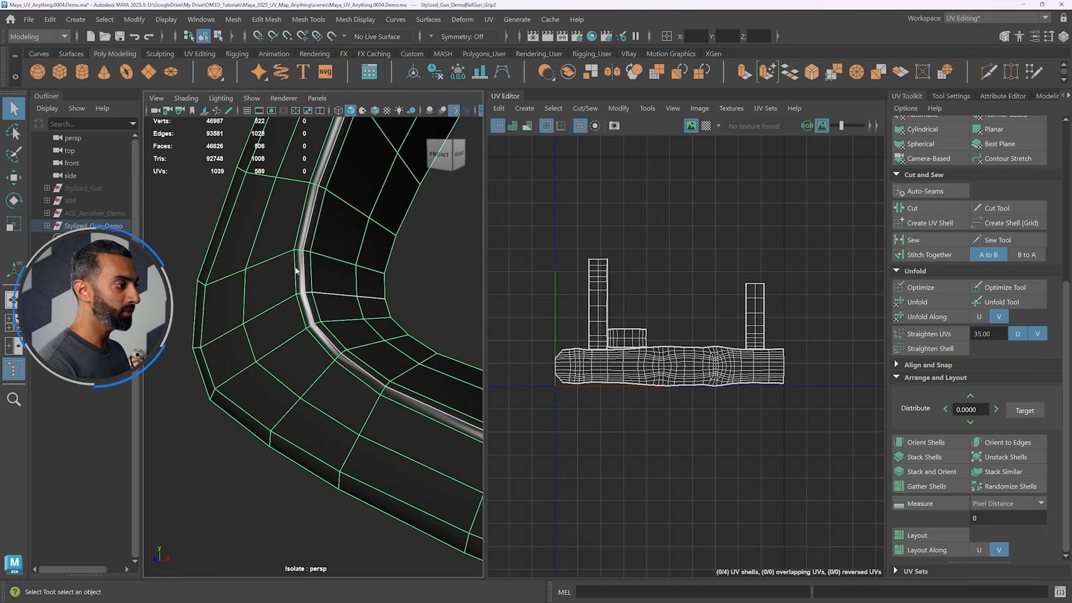
pyautogui.press('F10')
pyautogui.keyDown('alt'); pyautogui.moveTo(288, 305); pyautogui.dragTo(275, 314); pyautogui.keyUp('alt')
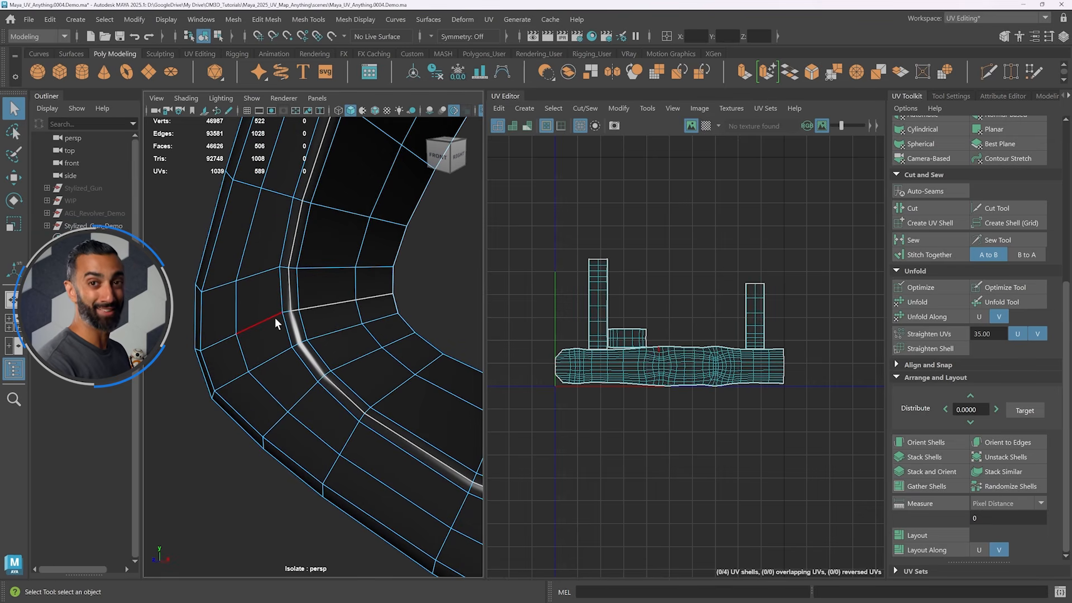
pyautogui.doubleClick(275, 317)
pyautogui.keyDown('alt'); pyautogui.moveTo(287, 326); pyautogui.dragTo(722, 246); pyautogui.keyUp('alt')
pyautogui.keyDown('shift'); pyautogui.rightClick(723, 246); pyautogui.keyUp('shift')
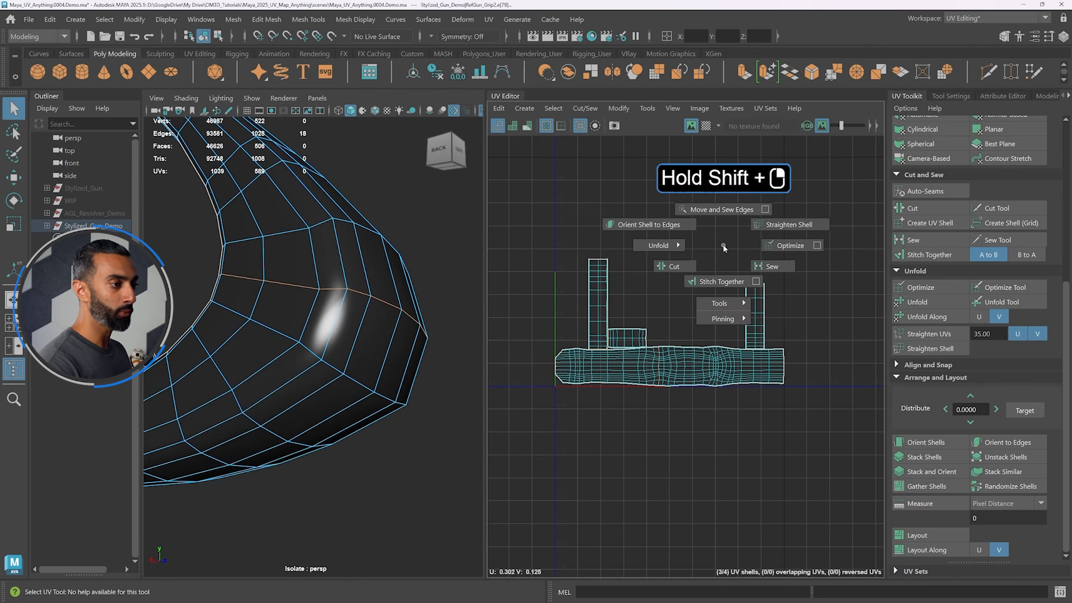
pyautogui.keyDown('shift'); pyautogui.moveTo(719, 253); pyautogui.dragTo(682, 263, button='right'); pyautogui.keyUp('shift')
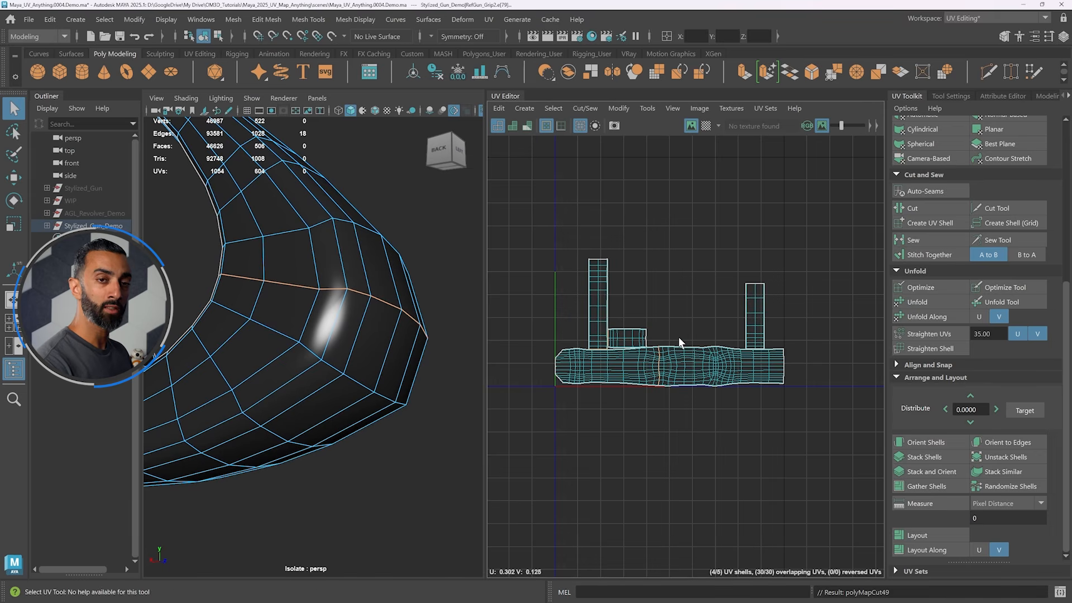
# - Select all of the grip frame's UVs and unfold them again with the new seam
pyautogui.keyDown('shift'); pyautogui.rightClick(681, 234); pyautogui.keyUp('shift')
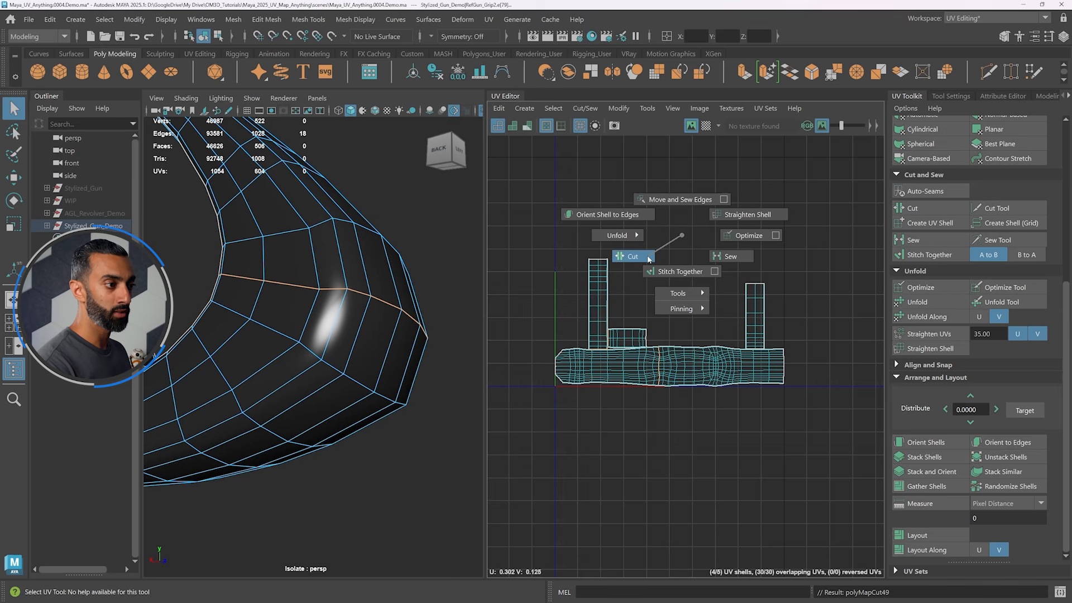
pyautogui.moveTo(684, 227); pyautogui.dragTo(551, 214, button='right')
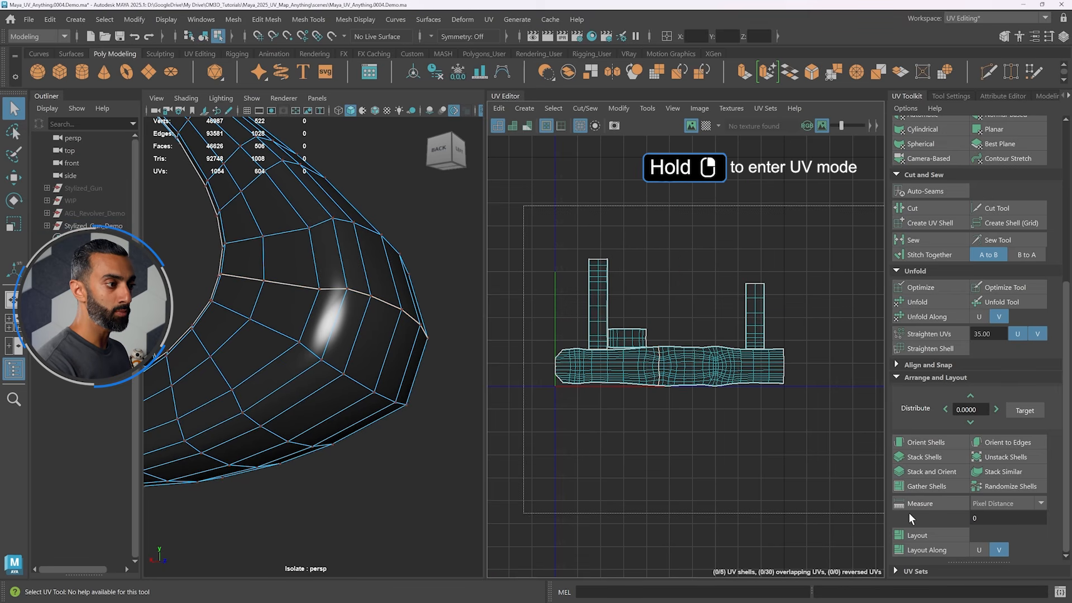
pyautogui.keyDown('shift'); pyautogui.moveTo(745, 214); pyautogui.dragTo(617, 220, button='right'); pyautogui.keyUp('shift')
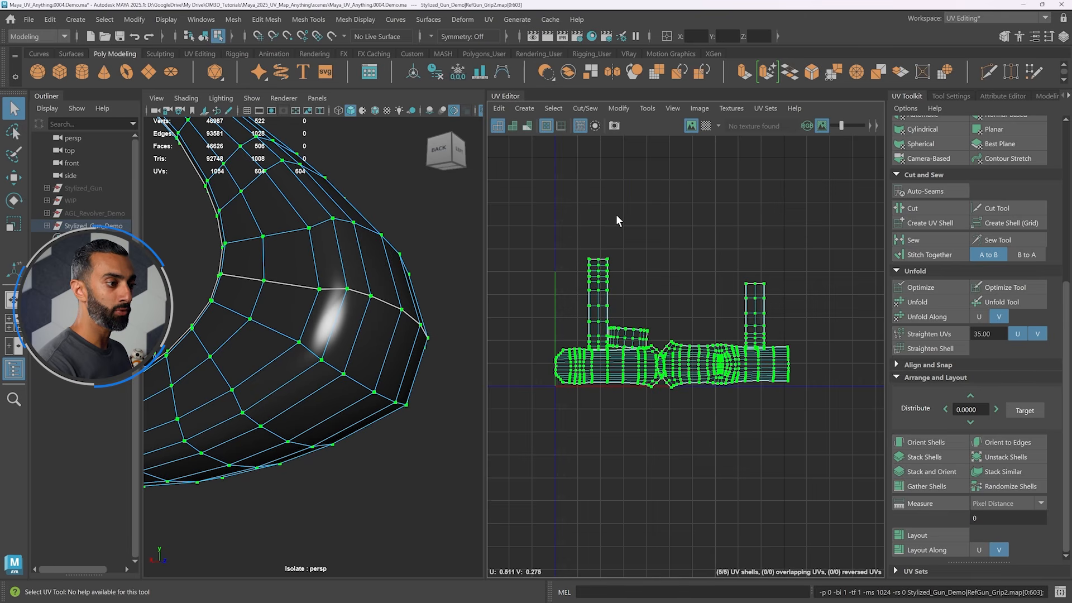
# - Inspect the re-unfolded grip frame with the checker map and distortion shading, then turn both off
pyautogui.click(706, 126)
pyautogui.keyDown('alt'); pyautogui.moveTo(251, 331); pyautogui.dragTo(355, 376); pyautogui.keyUp('alt')
pyautogui.press('7')
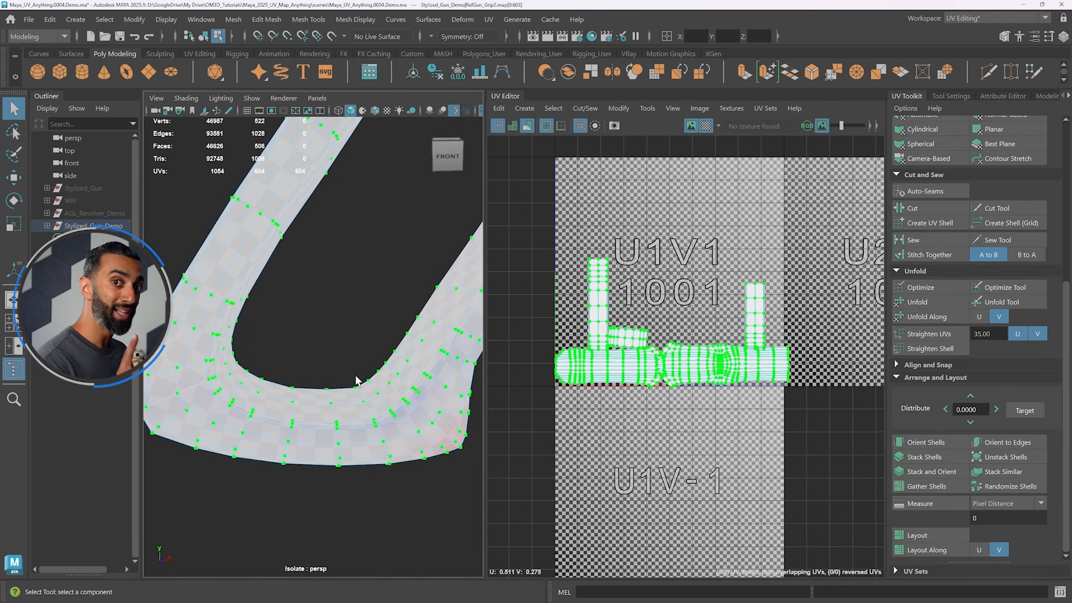
pyautogui.keyDown('alt'); pyautogui.moveTo(355, 381); pyautogui.dragTo(306, 323, button='right'); pyautogui.keyUp('alt')
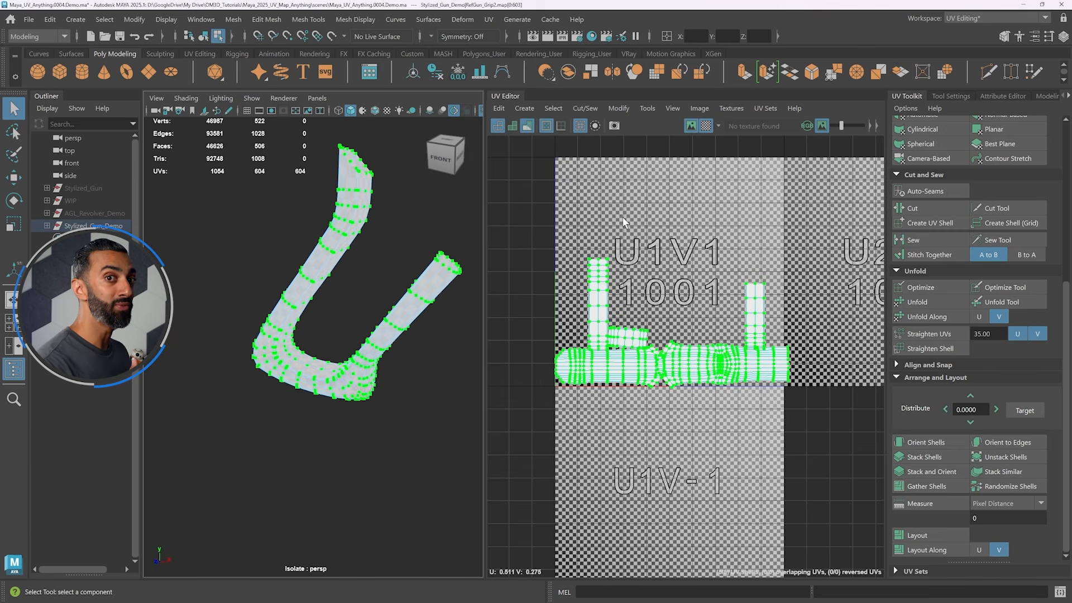
pyautogui.click(705, 126)
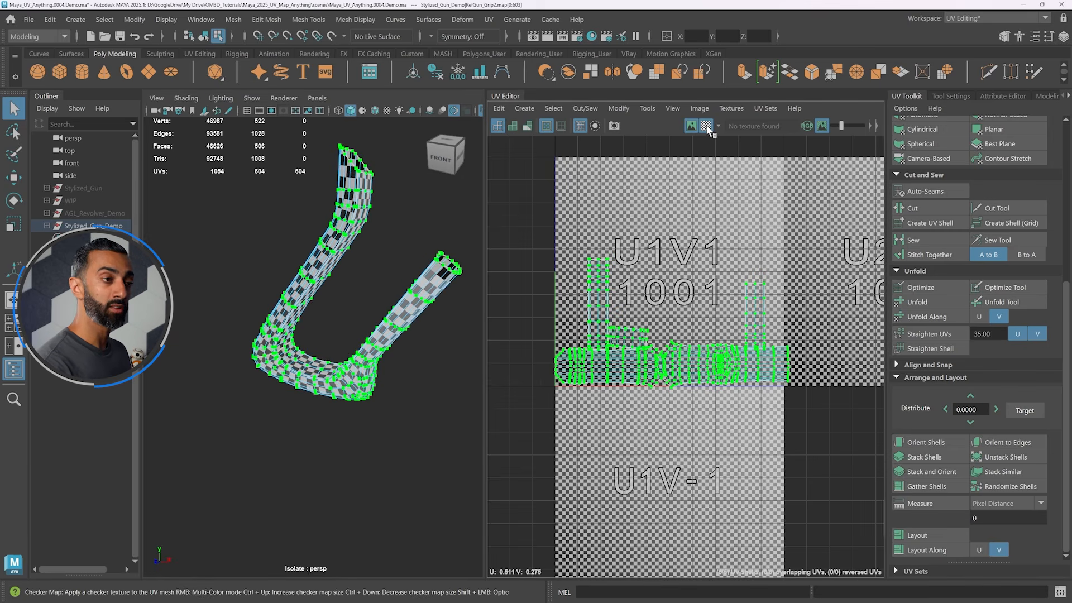
pyautogui.click(707, 127)
# - Switch the grip frame back to object selection and exit isolation to show the whole gun
pyautogui.keyDown('alt'); pyautogui.moveTo(382, 218); pyautogui.dragTo(370, 279, button='middle'); pyautogui.keyUp('alt')
pyautogui.moveTo(346, 218); pyautogui.dragTo(492, 144, button='right')
pyautogui.keyDown('alt'); pyautogui.moveTo(391, 245); pyautogui.dragTo(346, 268, button='right'); pyautogui.keyUp('alt')
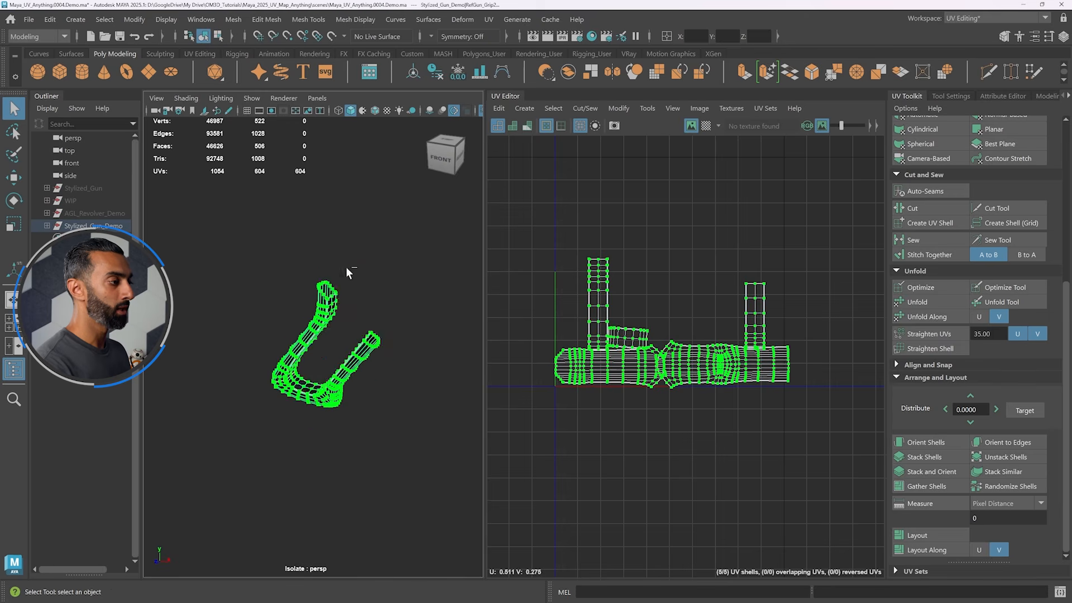
pyautogui.hotkey('ctrl', '1')
# - Select the gun's egg-shaped tank shell, isolate it, and frame it in the perspective view
pyautogui.keyDown('alt'); pyautogui.moveTo(392, 242); pyautogui.dragTo(357, 271, button='right'); pyautogui.keyUp('alt')
pyautogui.keyDown('alt'); pyautogui.moveTo(357, 270); pyautogui.dragTo(338, 301); pyautogui.keyUp('alt')
pyautogui.click(369, 326)
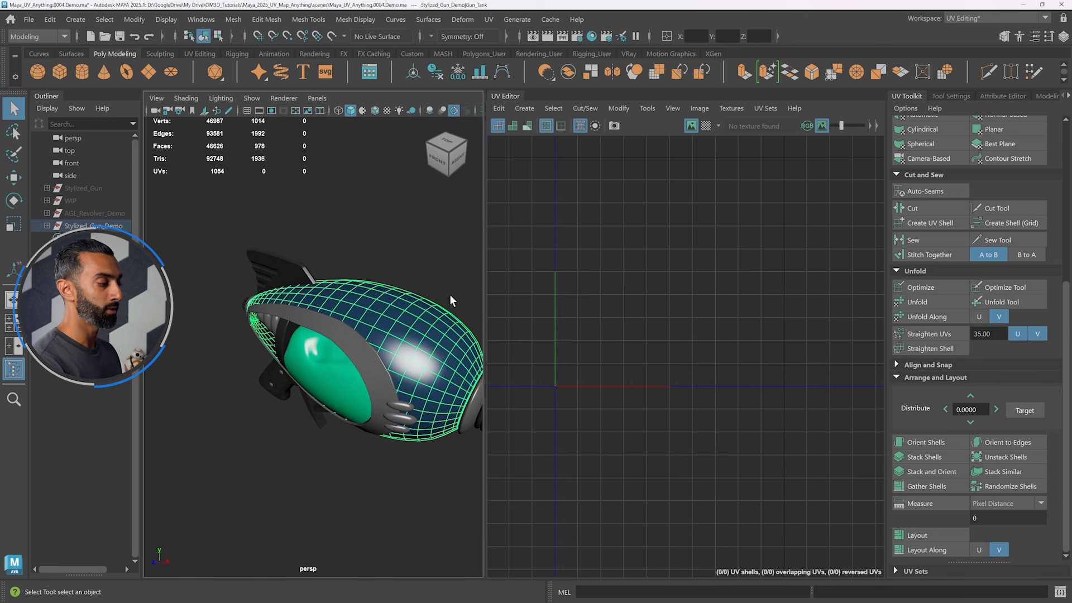
pyautogui.keyDown('alt'); pyautogui.moveTo(451, 300); pyautogui.dragTo(359, 279); pyautogui.keyUp('alt')
pyautogui.hotkey('ctrl', '1')
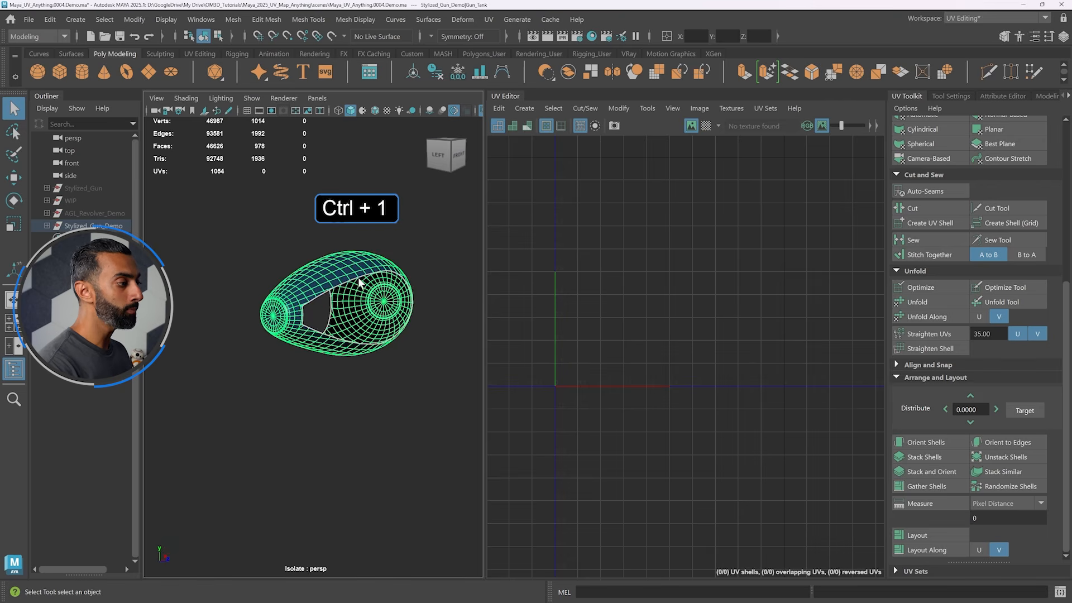
pyautogui.scroll(5, 360, 274)
pyautogui.press('f')
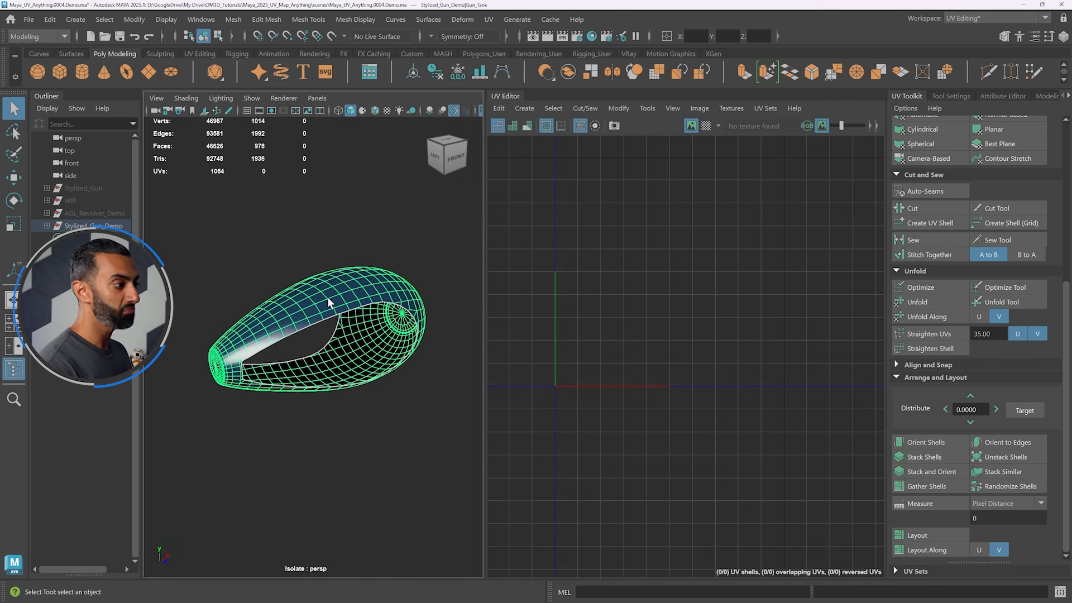
# - Create a camera-based UV projection for the tank and switch to edge selection
pyautogui.scroll(2, 896, 268)
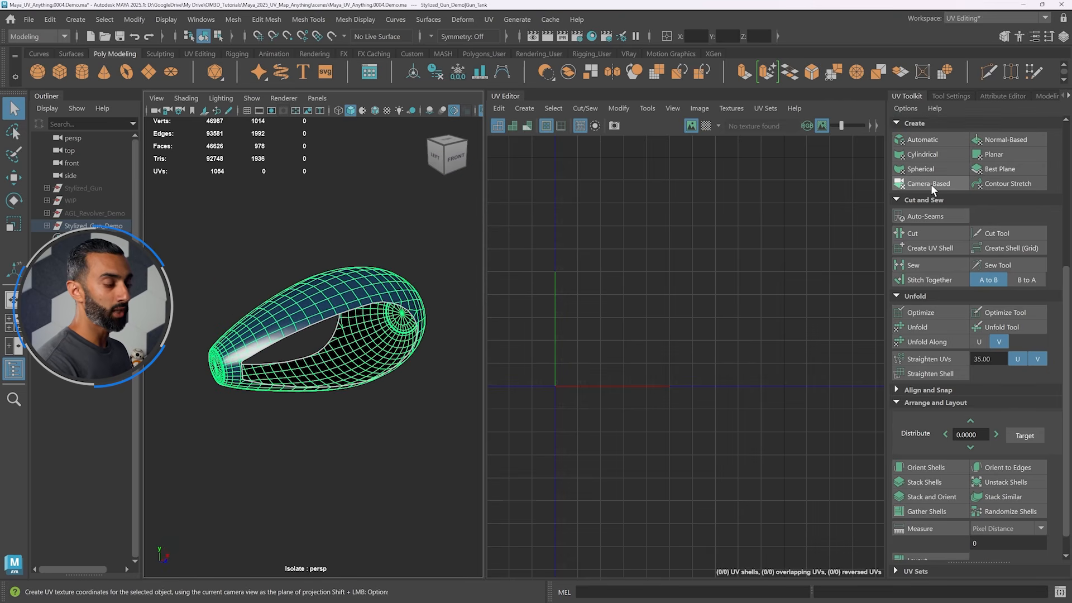
pyautogui.click(929, 184)
pyautogui.scroll(5, 363, 274)
pyautogui.moveTo(351, 237); pyautogui.dragTo(344, 202, button='right')
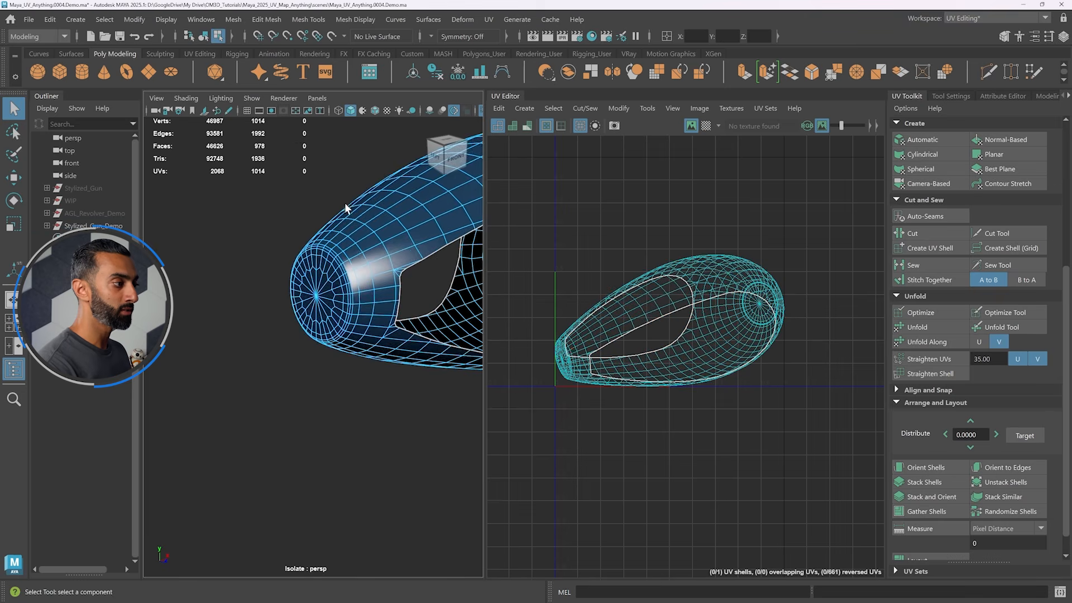
# - Select the edge loops around the tank's narrow and wide end caps, plus the lengthwise loop along its underside
pyautogui.keyDown('alt'); pyautogui.moveTo(360, 242); pyautogui.dragTo(339, 268, button='middle'); pyautogui.keyUp('alt')
pyautogui.scroll(4, 337, 273)
pyautogui.doubleClick(335, 273)
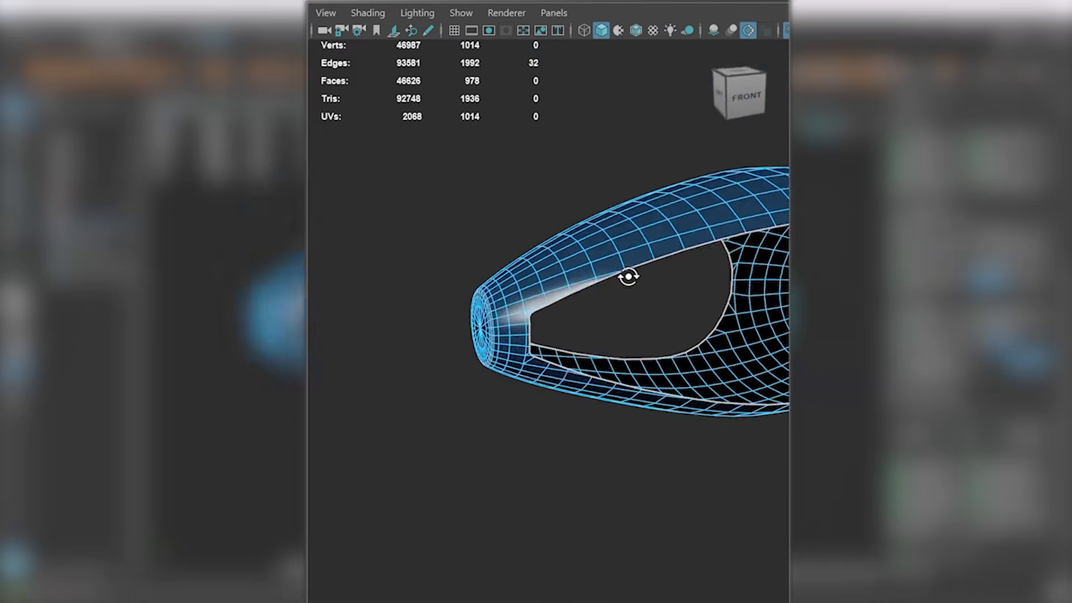
pyautogui.keyDown('shift'); pyautogui.doubleClick(620, 286); pyautogui.keyUp('shift')
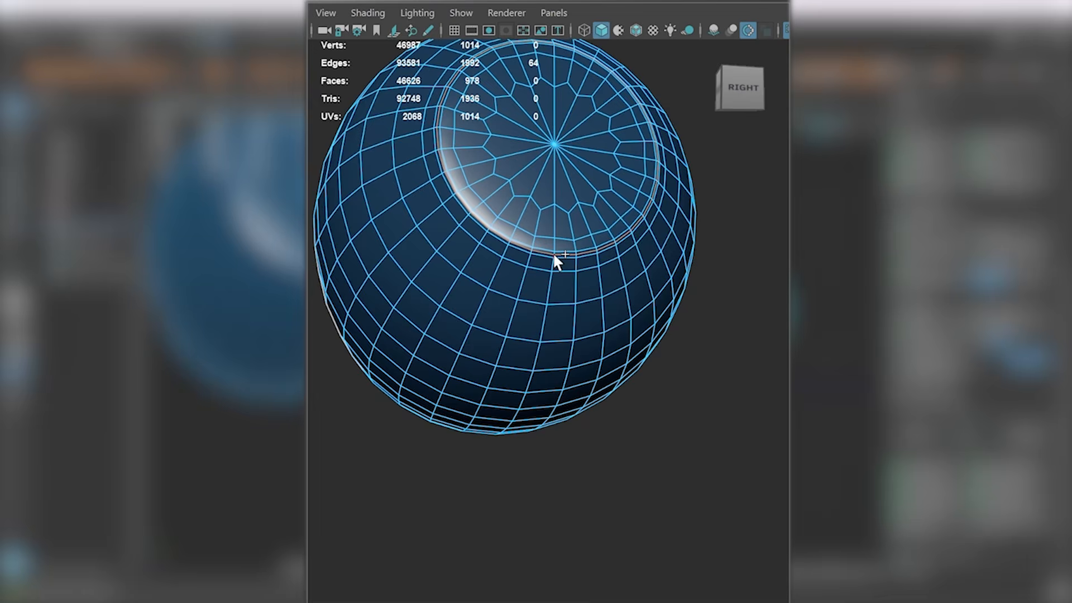
pyautogui.keyDown('shift'); pyautogui.click(554, 255); pyautogui.keyUp('shift')
pyautogui.keyDown('alt'); pyautogui.moveTo(554, 255); pyautogui.dragTo(763, 239); pyautogui.keyUp('alt')
pyautogui.scroll(6, 748, 241)
pyautogui.keyDown('shift'); pyautogui.doubleClick(605, 252); pyautogui.keyUp('shift')
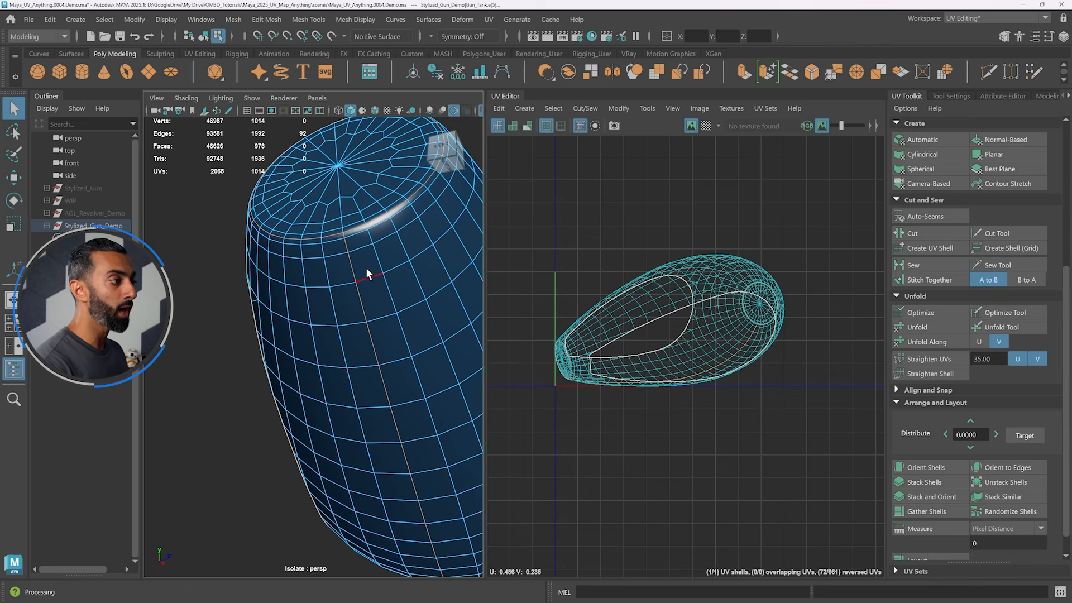
# - Check the selected loops around the tank, cut the UVs along them, and switch to UV selection
pyautogui.keyDown('alt'); pyautogui.moveTo(367, 270); pyautogui.dragTo(354, 243); pyautogui.keyUp('alt')
pyautogui.keyDown('alt'); pyautogui.moveTo(400, 307); pyautogui.dragTo(396, 308, button='middle'); pyautogui.keyUp('alt')
pyautogui.keyDown('alt'); pyautogui.moveTo(396, 307); pyautogui.dragTo(215, 308); pyautogui.keyUp('alt')
pyautogui.keyDown('alt'); pyautogui.moveTo(215, 308); pyautogui.dragTo(246, 317, button='middle'); pyautogui.keyUp('alt')
pyautogui.keyDown('alt'); pyautogui.moveTo(360, 342); pyautogui.dragTo(321, 283); pyautogui.keyUp('alt')
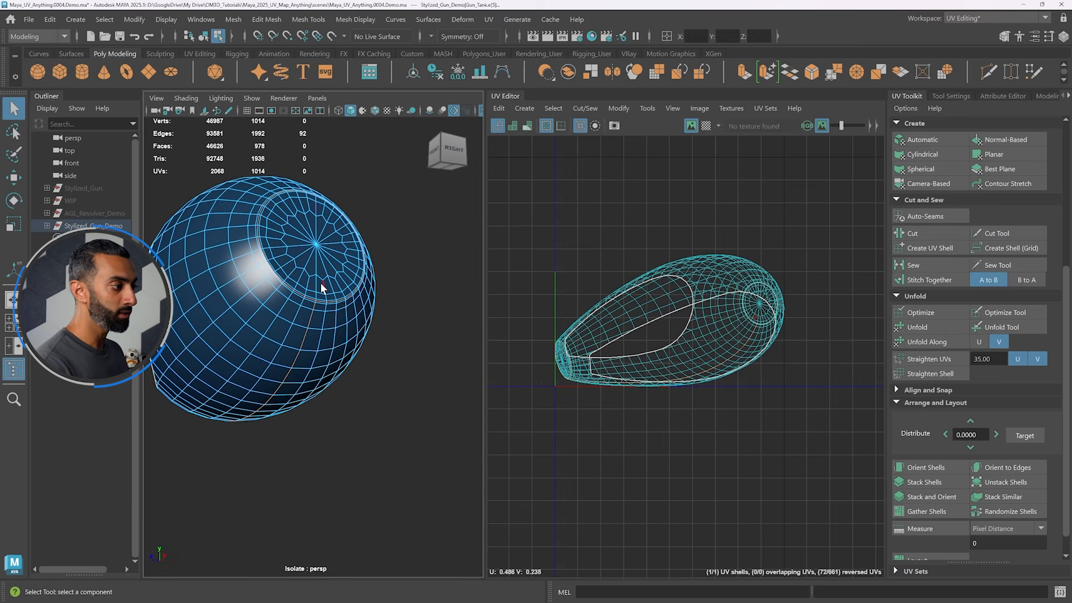
pyautogui.keyDown('alt'); pyautogui.moveTo(231, 410); pyautogui.dragTo(288, 339); pyautogui.keyUp('alt')
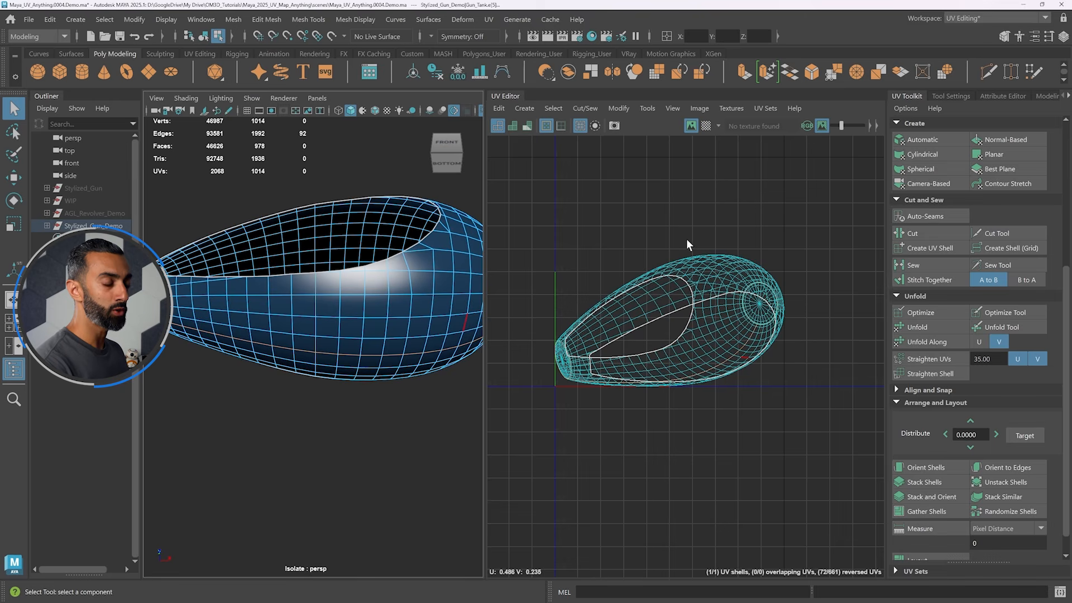
pyautogui.keyDown('shift'); pyautogui.rightClick(724, 193); pyautogui.keyUp('shift')
pyautogui.keyDown('shift'); pyautogui.moveTo(710, 202); pyautogui.dragTo(751, 210, button='right'); pyautogui.keyUp('shift')
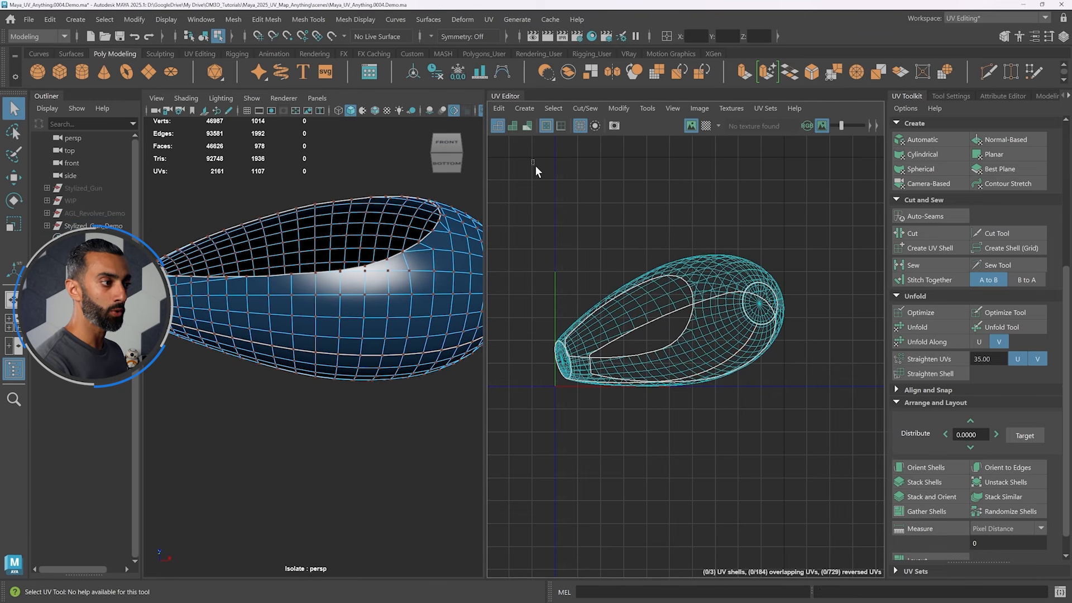
# - Select all of the tank's UVs and unfold them
pyautogui.moveTo(532, 160); pyautogui.dragTo(818, 450)
pyautogui.keyDown('shift'); pyautogui.moveTo(789, 217); pyautogui.dragTo(608, 215, button='right'); pyautogui.keyUp('shift')
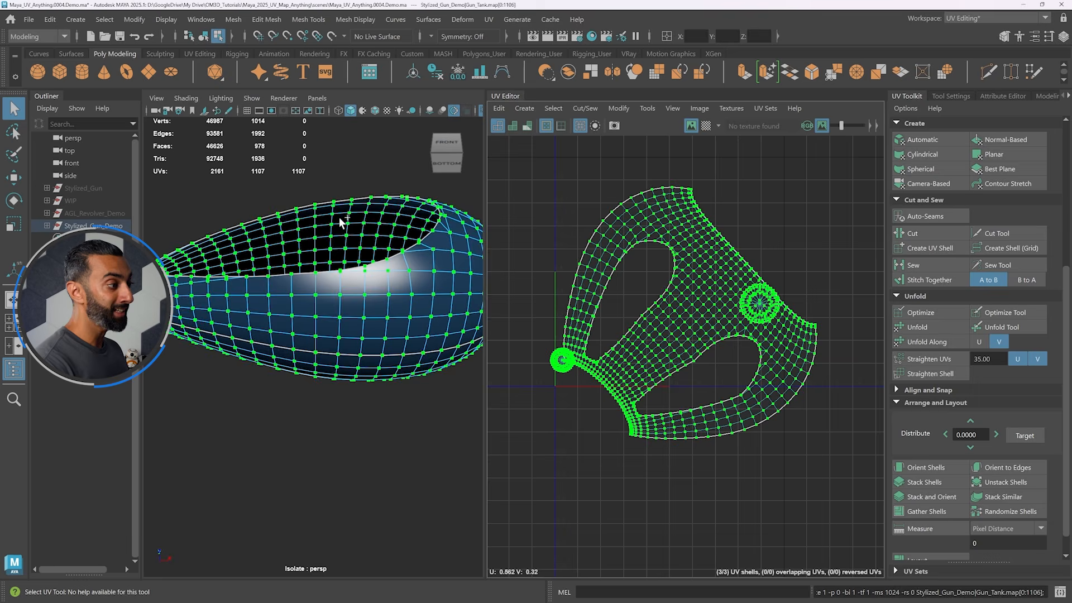
pyautogui.keyDown('alt'); pyautogui.moveTo(342, 222); pyautogui.dragTo(399, 279); pyautogui.keyUp('alt')
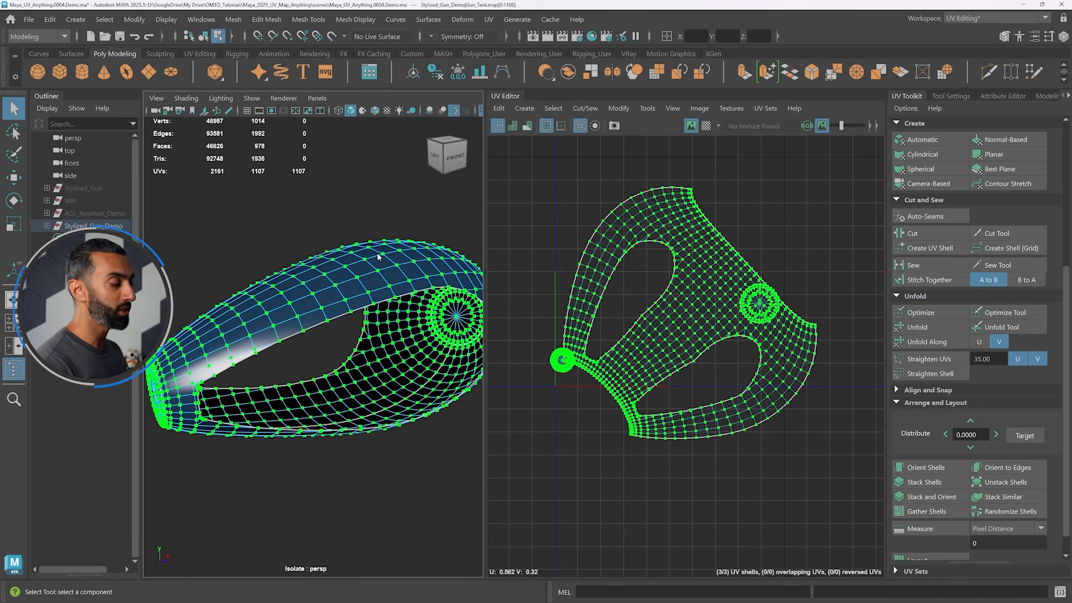
# - Select the tank as an object, then orient its UV shells and lay them out
pyautogui.moveTo(378, 241); pyautogui.dragTo(437, 204, button='right')
pyautogui.click(440, 230)
pyautogui.click(401, 264)
pyautogui.keyDown('alt'); pyautogui.moveTo(401, 267); pyautogui.dragTo(491, 276); pyautogui.keyUp('alt')
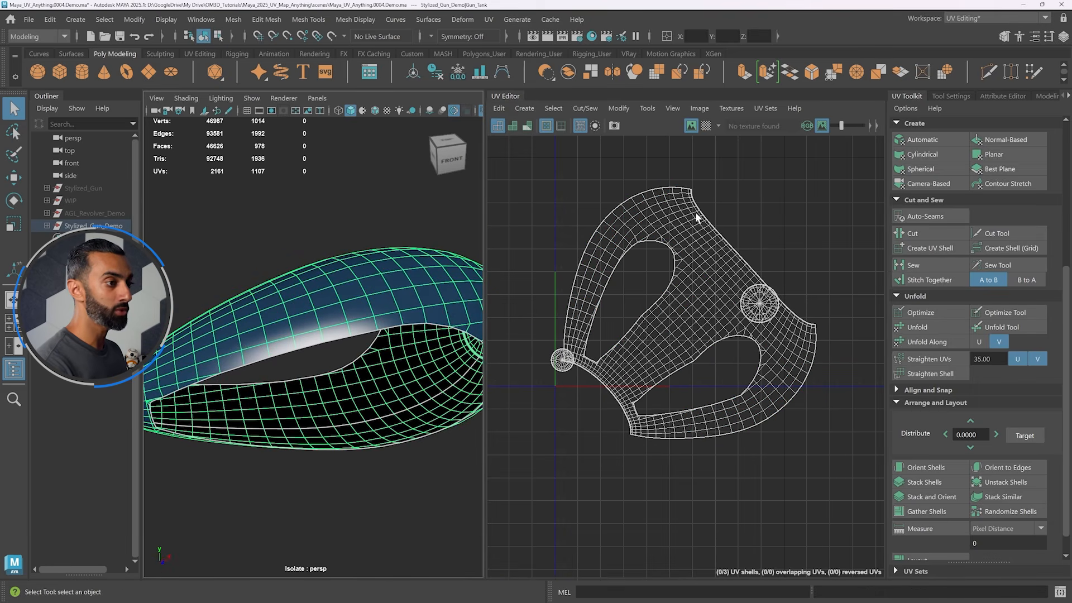
pyautogui.click(948, 464)
pyautogui.scroll(-1, 948, 512)
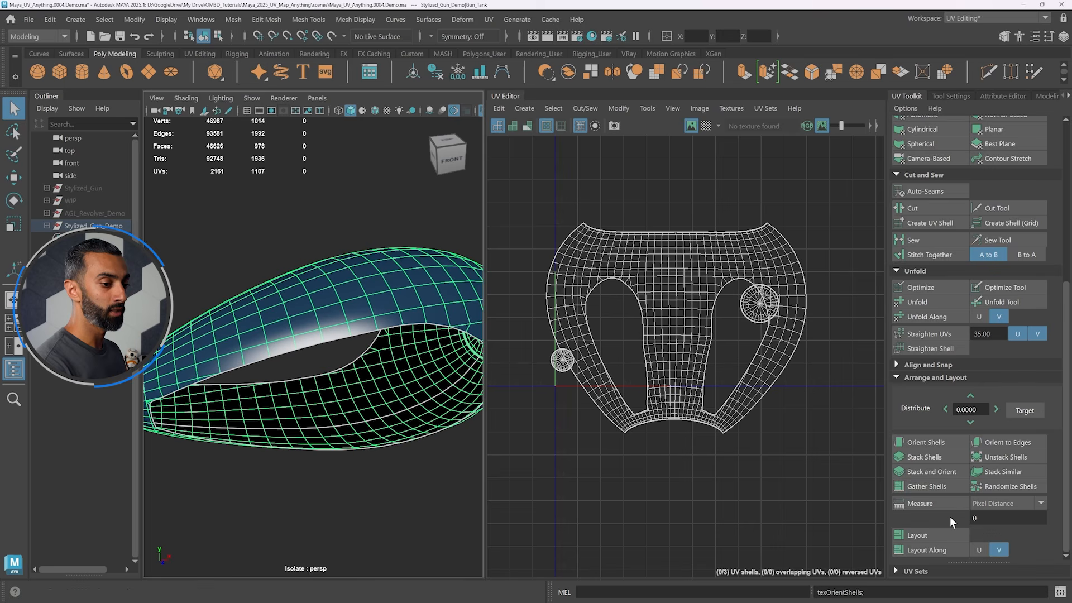
pyautogui.click(906, 534)
# - Examine the tank's surface from all sides with the checker map for stretching and uneven checker sizes
pyautogui.click(705, 125)
pyautogui.keyDown('alt'); pyautogui.moveTo(357, 312); pyautogui.dragTo(394, 311); pyautogui.keyUp('alt')
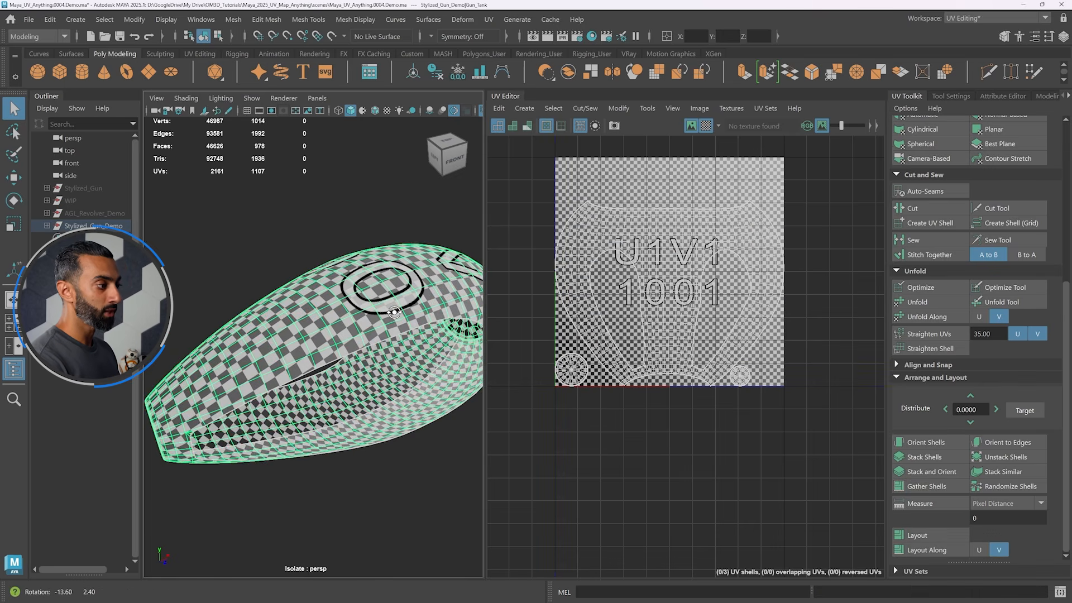
pyautogui.keyDown('alt'); pyautogui.moveTo(394, 311); pyautogui.dragTo(420, 287, button='middle'); pyautogui.keyUp('alt')
pyautogui.keyDown('alt'); pyautogui.moveTo(419, 287); pyautogui.dragTo(410, 321); pyautogui.keyUp('alt')
pyautogui.keyDown('alt'); pyautogui.moveTo(411, 321); pyautogui.dragTo(326, 297, button='middle'); pyautogui.keyUp('alt')
pyautogui.scroll(4, 325, 297)
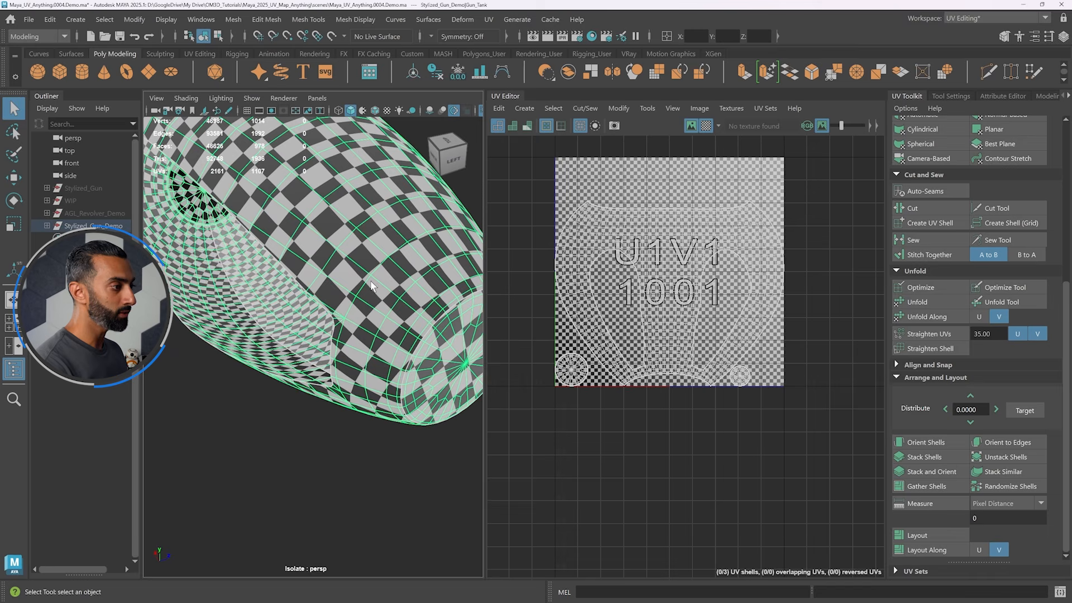
pyautogui.keyDown('alt'); pyautogui.moveTo(371, 281); pyautogui.dragTo(392, 269); pyautogui.keyUp('alt')
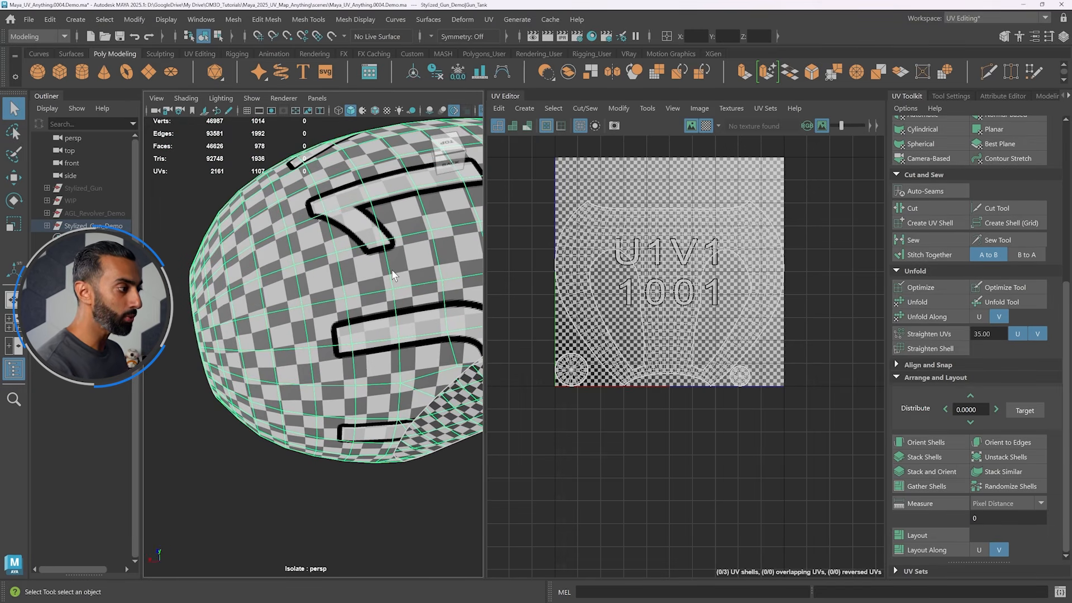
pyautogui.keyDown('alt'); pyautogui.moveTo(414, 267); pyautogui.dragTo(360, 278); pyautogui.keyUp('alt')
pyautogui.scroll(-5, 391, 287)
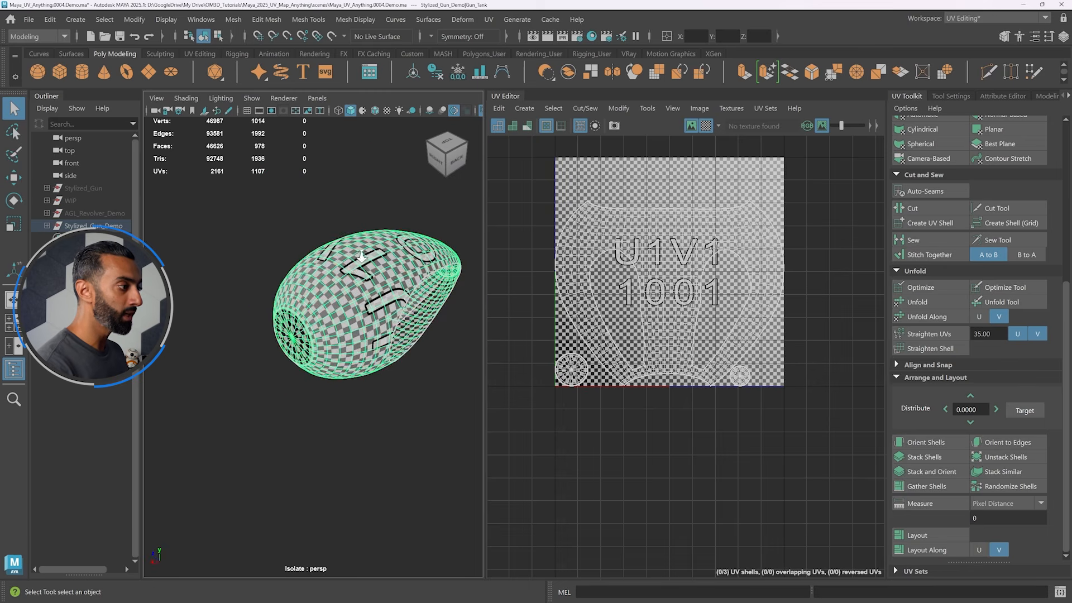
pyautogui.scroll(4, 359, 278)
pyautogui.keyDown('alt'); pyautogui.moveTo(360, 278); pyautogui.dragTo(379, 314, button='middle'); pyautogui.keyUp('alt')
pyautogui.scroll(3, 378, 318)
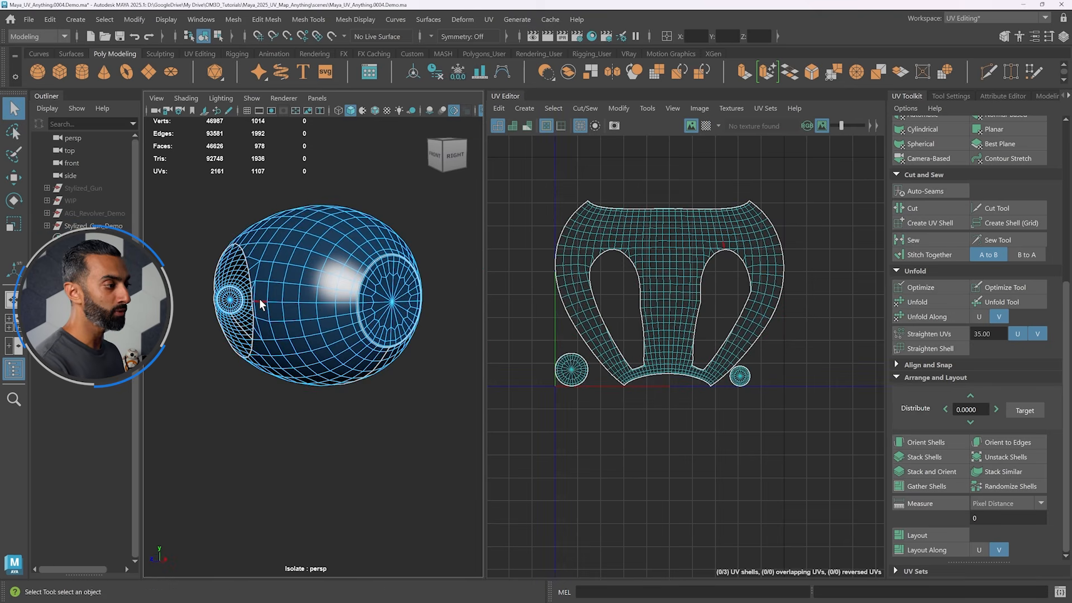
# - Select the lengthwise edge loops along the tank's sides that join the openings to both end caps
pyautogui.doubleClick(260, 299)
pyautogui.keyDown('alt'); pyautogui.moveTo(411, 311); pyautogui.dragTo(302, 296); pyautogui.keyUp('alt')
pyautogui.keyDown('shift'); pyautogui.doubleClick(396, 306); pyautogui.keyUp('shift')
pyautogui.scroll(5, 354, 287)
pyautogui.scroll(-5, 301, 324)
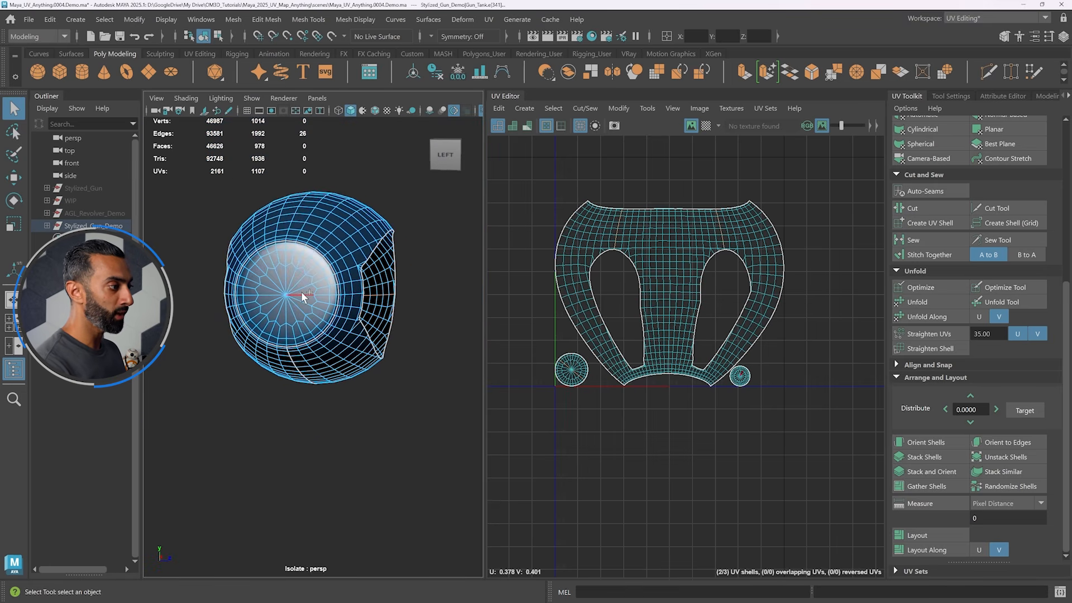
pyautogui.keyDown('shift'); pyautogui.doubleClick(302, 295); pyautogui.keyUp('shift')
pyautogui.scroll(5, 558, 357)
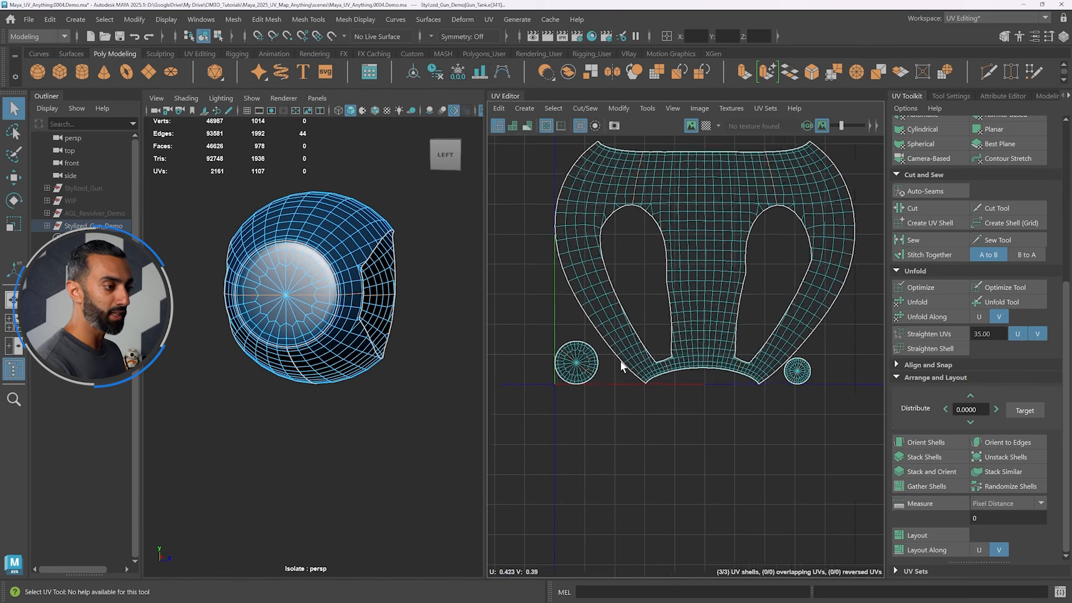
# - Deselect the edges inside the two circular end-cap shells in the UV Editor
pyautogui.keyDown('ctrl'); pyautogui.moveTo(669, 437); pyautogui.dragTo(554, 332); pyautogui.keyUp('ctrl')
pyautogui.keyDown('alt'); pyautogui.moveTo(779, 369); pyautogui.dragTo(597, 345, button='middle'); pyautogui.keyUp('alt')
pyautogui.keyDown('alt'); pyautogui.moveTo(815, 342); pyautogui.dragTo(667, 336, button='middle'); pyautogui.keyUp('alt')
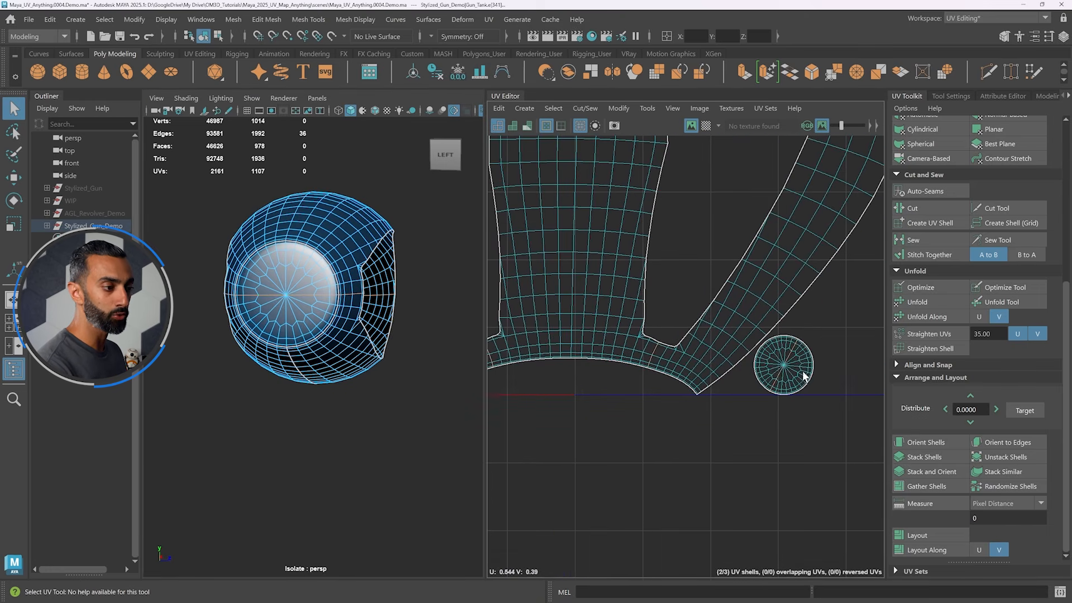
pyautogui.keyDown('alt'); pyautogui.moveTo(802, 370); pyautogui.dragTo(699, 360, button='middle'); pyautogui.keyUp('alt')
pyautogui.scroll(2, 699, 360)
pyautogui.keyDown('ctrl'); pyautogui.moveTo(781, 443); pyautogui.dragTo(693, 352); pyautogui.keyUp('ctrl')
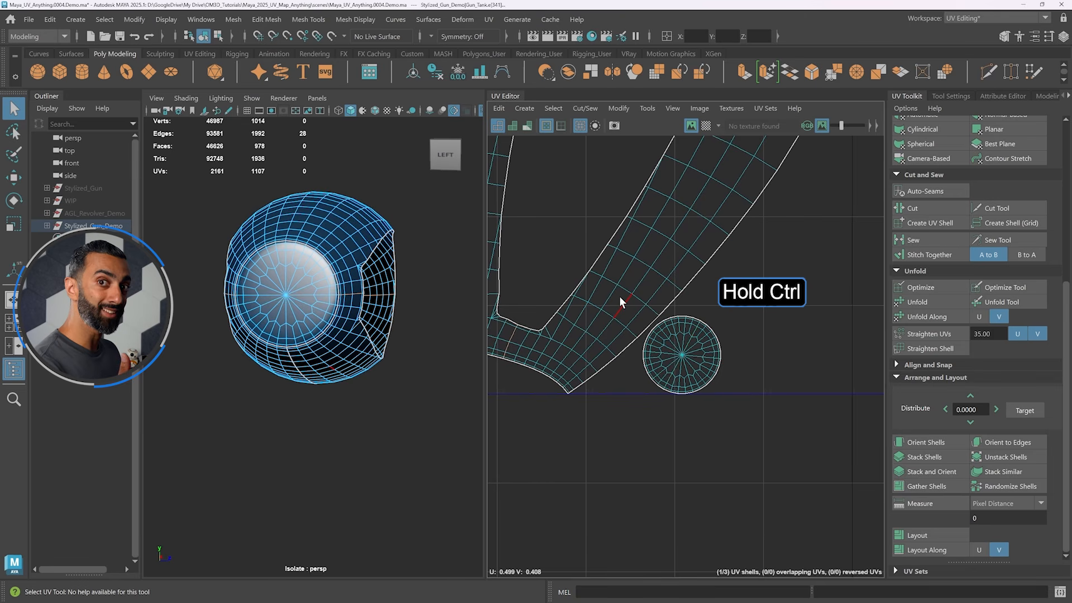
pyautogui.scroll(-1, 606, 310)
# - Cut the tank's body shell along the remaining selected edges above and below both openings
pyautogui.keyDown('alt'); pyautogui.moveTo(545, 329); pyautogui.dragTo(607, 353, button='middle'); pyautogui.keyUp('alt')
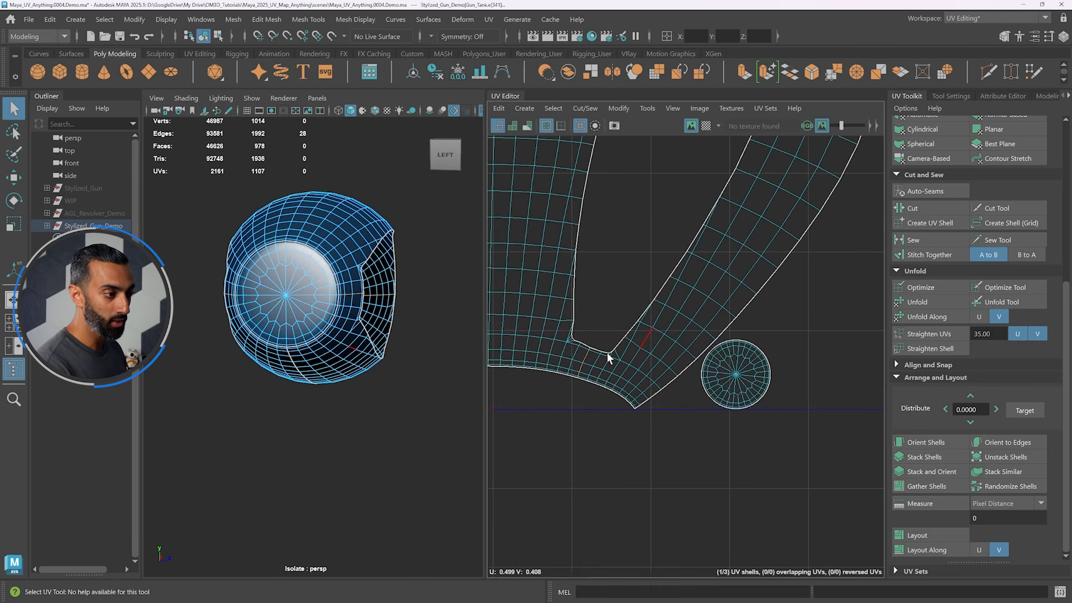
pyautogui.keyDown('alt'); pyautogui.moveTo(595, 259); pyautogui.dragTo(695, 430, button='middle'); pyautogui.keyUp('alt')
pyautogui.scroll(-4, 696, 430)
pyautogui.keyDown('shift'); pyautogui.moveTo(618, 160); pyautogui.dragTo(581, 174, button='right'); pyautogui.keyUp('shift')
# - Examine the cut tank with the checker map and distortion shading
pyautogui.keyDown('alt'); pyautogui.moveTo(656, 186); pyautogui.dragTo(675, 179, button='middle'); pyautogui.keyUp('alt')
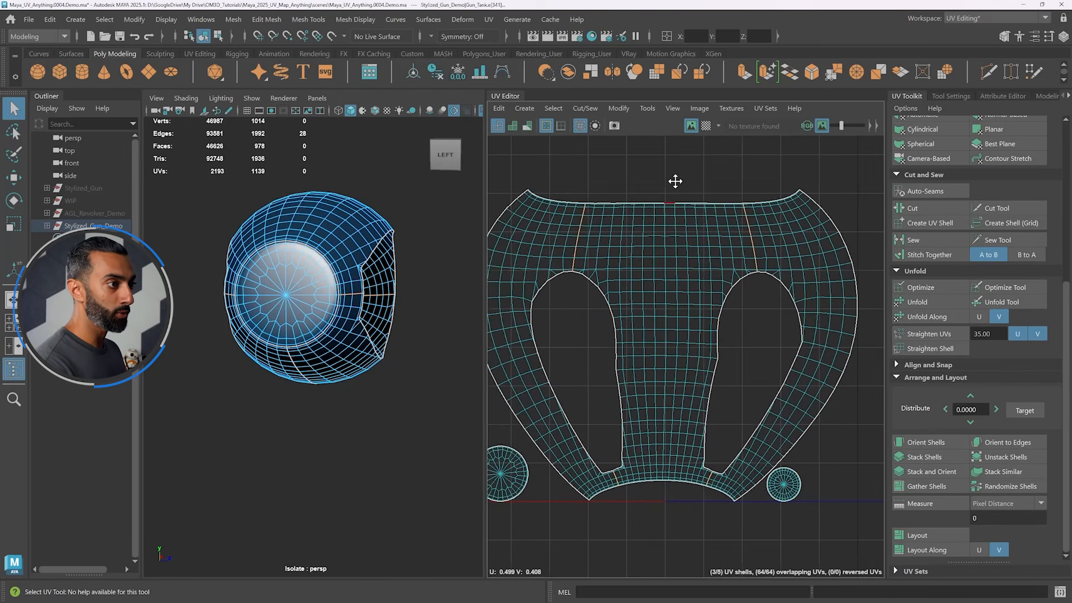
pyautogui.click(707, 126)
pyautogui.keyDown('alt'); pyautogui.moveTo(343, 224); pyautogui.dragTo(427, 277); pyautogui.keyUp('alt')
pyautogui.keyDown('alt'); pyautogui.moveTo(350, 273); pyautogui.dragTo(360, 278); pyautogui.keyUp('alt')
pyautogui.keyDown('alt'); pyautogui.moveTo(360, 278); pyautogui.dragTo(380, 289, button='middle'); pyautogui.keyUp('alt')
pyautogui.keyDown('alt'); pyautogui.moveTo(665, 226); pyautogui.dragTo(677, 233, button='middle'); pyautogui.keyUp('alt')
pyautogui.press('7')
pyautogui.scroll(-4, 359, 314)
pyautogui.keyDown('alt'); pyautogui.moveTo(312, 306); pyautogui.dragTo(366, 303); pyautogui.keyUp('alt')
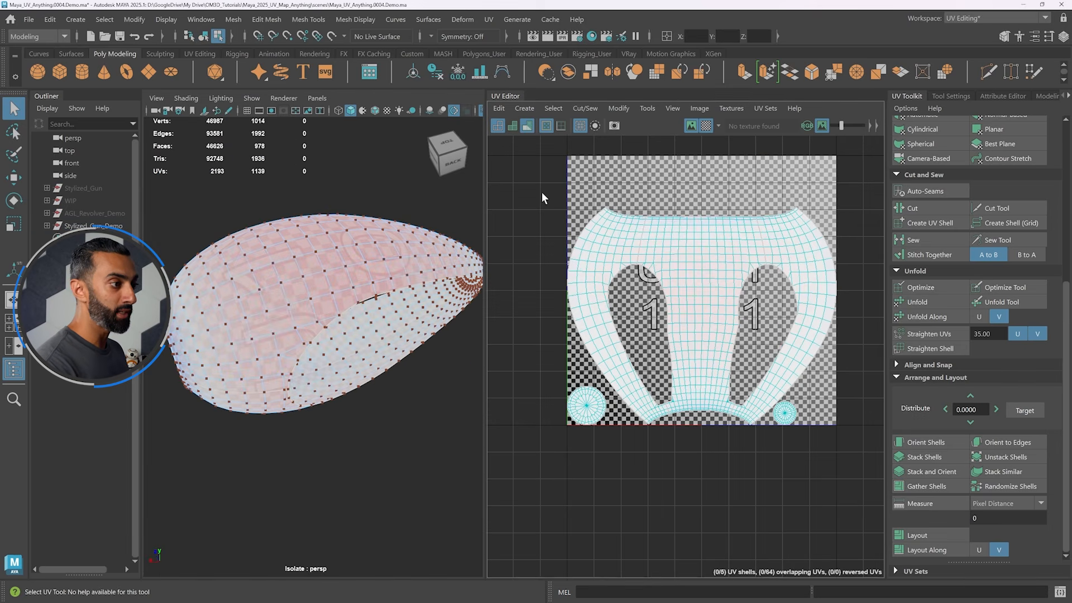
# - Select all of the tank's UVs, turn off distortion shading, and unfold them with the new side seams
pyautogui.moveTo(514, 174); pyautogui.dragTo(897, 507)
pyautogui.press('7')
pyautogui.keyDown('alt'); pyautogui.moveTo(356, 283); pyautogui.dragTo(399, 293); pyautogui.keyUp('alt')
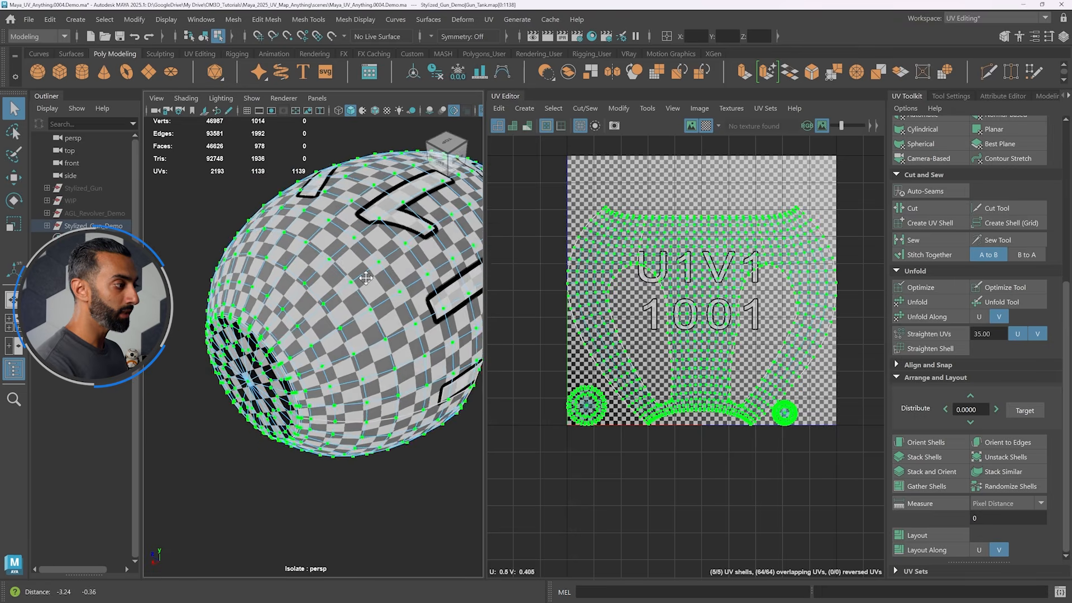
pyautogui.keyDown('alt'); pyautogui.moveTo(337, 295); pyautogui.dragTo(374, 271, button='right'); pyautogui.keyUp('alt')
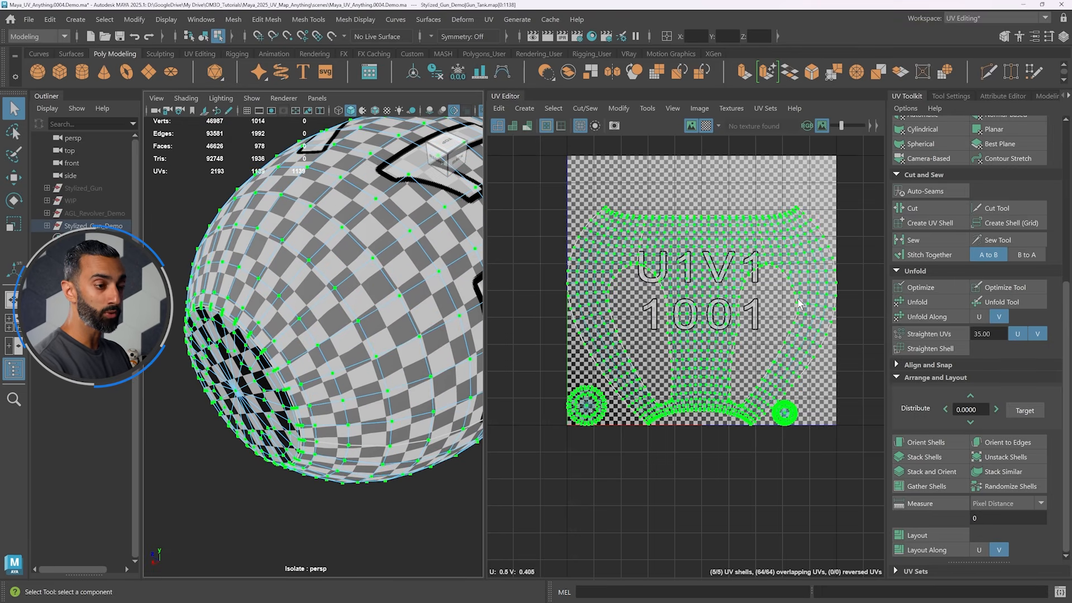
pyautogui.click(937, 303)
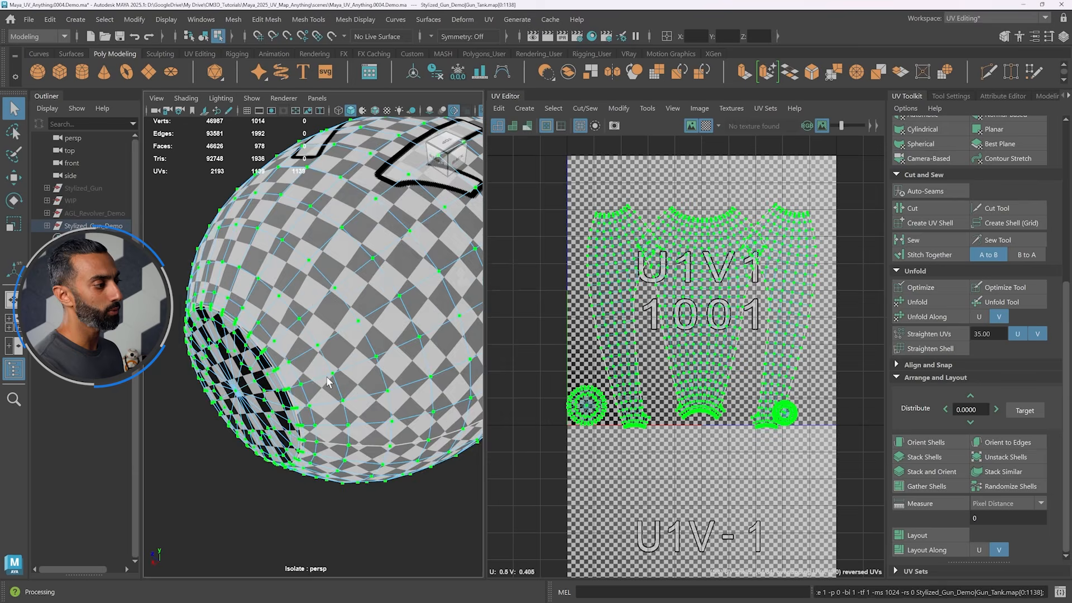
# - Select the lengthwise edge loop down the middle of the tank's top
pyautogui.press('f')
pyautogui.keyDown('alt'); pyautogui.moveTo(330, 360); pyautogui.dragTo(256, 321); pyautogui.keyUp('alt')
pyautogui.keyDown('alt'); pyautogui.moveTo(256, 321); pyautogui.dragTo(279, 339, button='middle'); pyautogui.keyUp('alt')
pyautogui.scroll(3, 278, 293)
pyautogui.keyDown('alt'); pyautogui.moveTo(297, 288); pyautogui.dragTo(265, 293); pyautogui.keyUp('alt')
pyautogui.moveTo(295, 255); pyautogui.dragTo(293, 236, button='right')
pyautogui.click(294, 279)
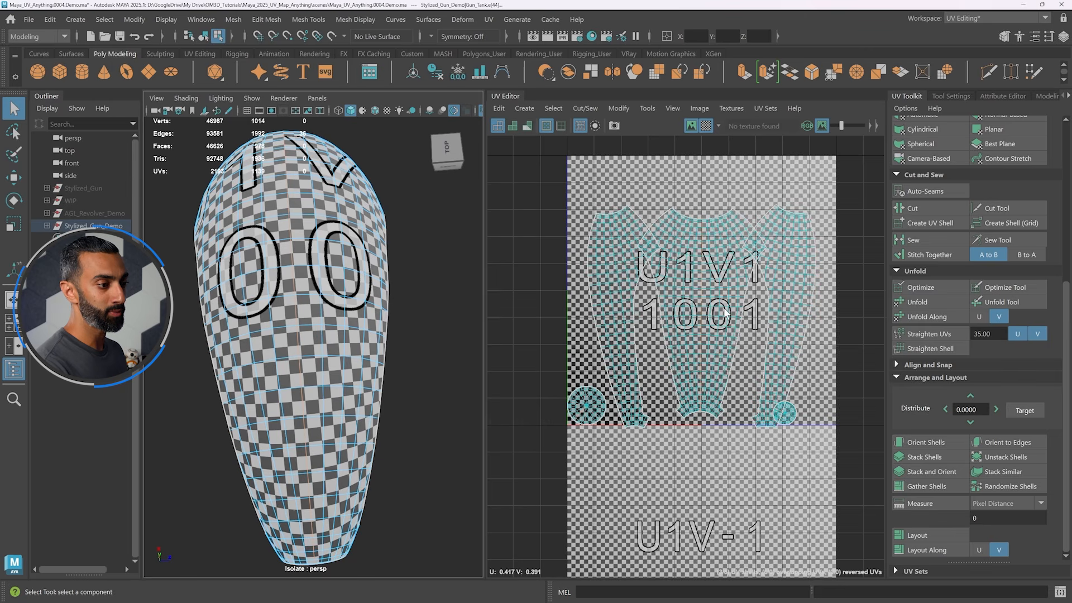
# - Turn off the checker map and cut the UVs along the selected top centre loop
pyautogui.keyDown('alt'); pyautogui.moveTo(724, 368); pyautogui.dragTo(721, 366, button='middle'); pyautogui.keyUp('alt')
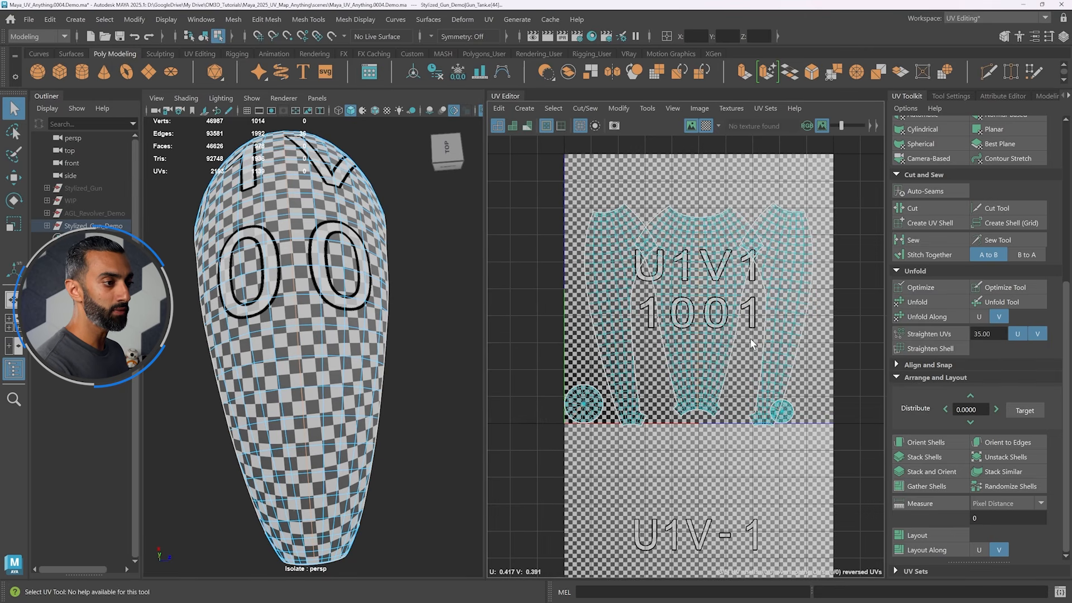
pyautogui.click(706, 125)
pyautogui.scroll(3, 723, 281)
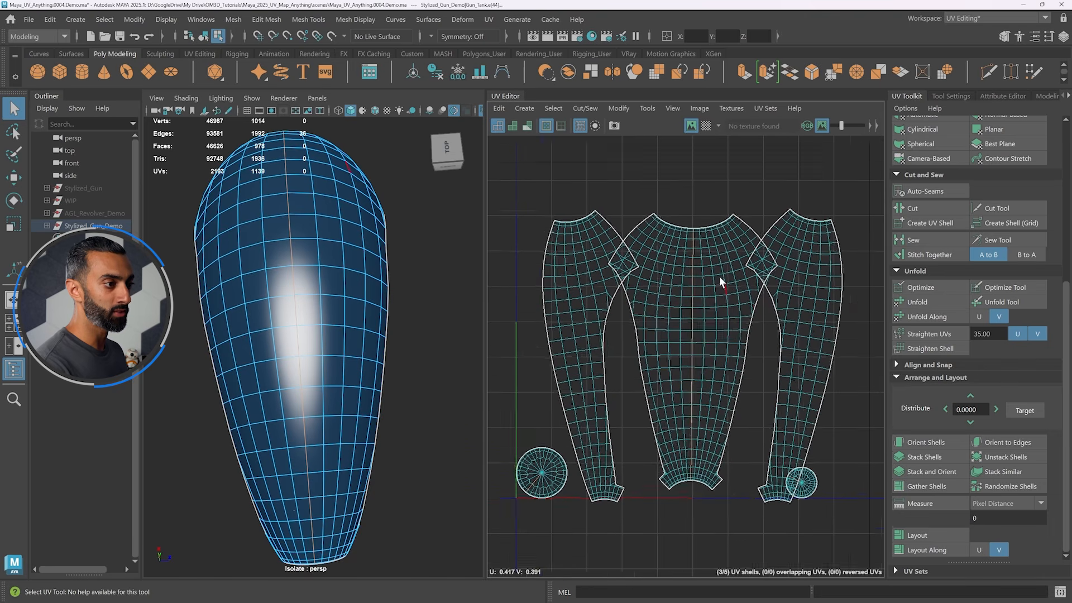
pyautogui.keyDown('shift'); pyautogui.moveTo(691, 166); pyautogui.dragTo(649, 189, button='right'); pyautogui.keyUp('shift')
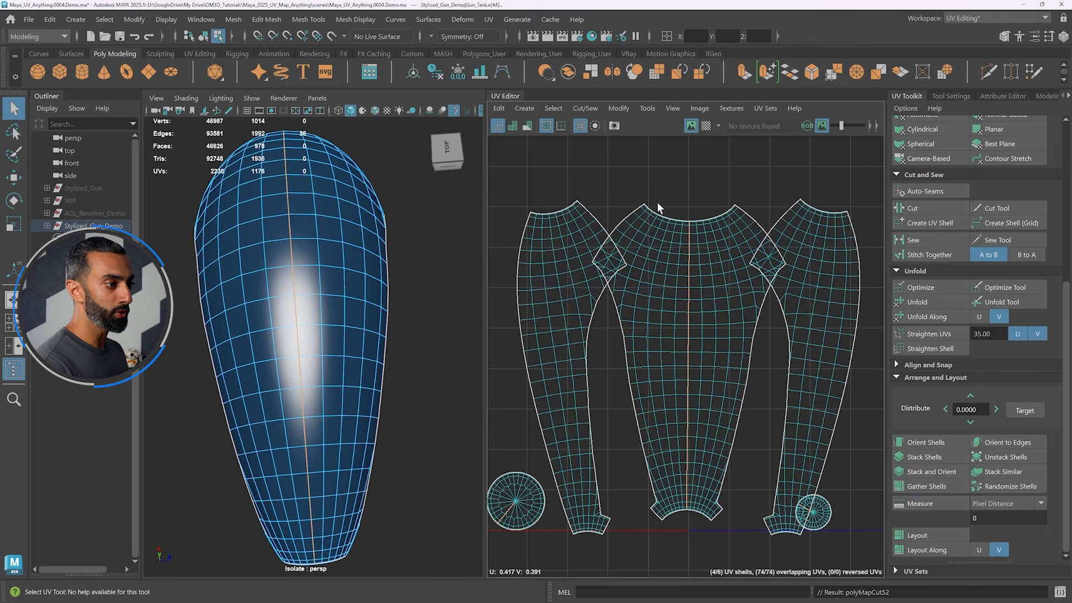
# - Select all of the tank's UVs, turn on the checker map, and unfold them with the centre seam
pyautogui.scroll(-3, 792, 201)
pyautogui.moveTo(945, 568); pyautogui.dragTo(944, 569)
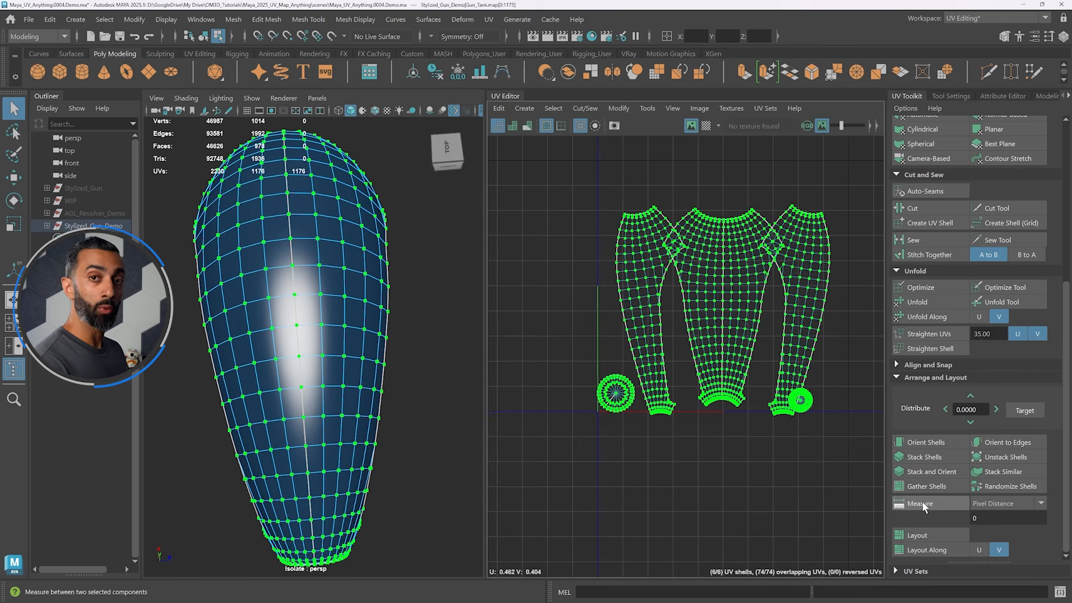
pyautogui.click(705, 126)
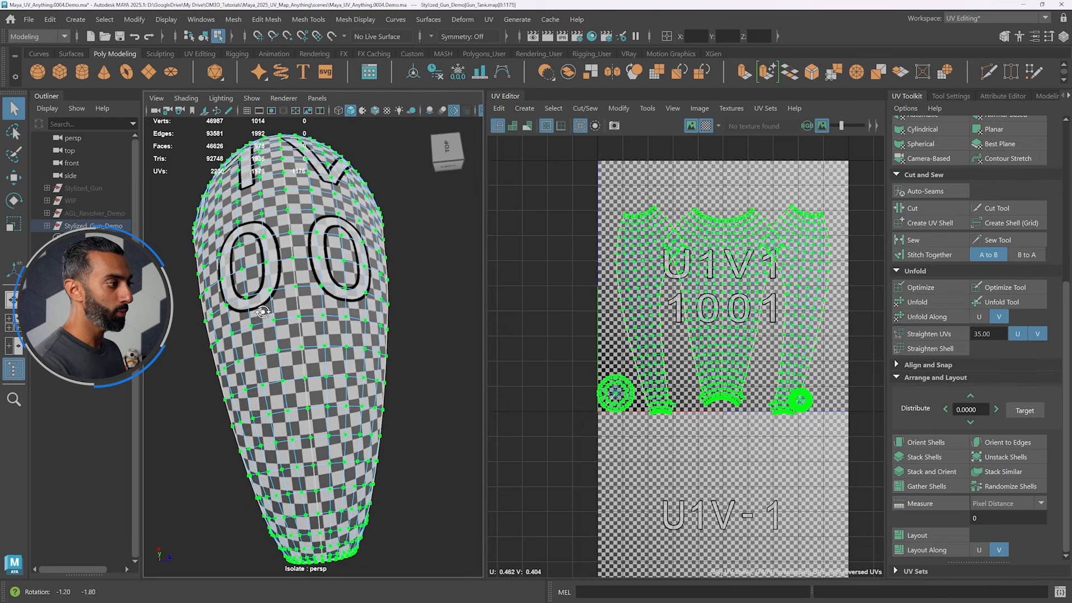
pyautogui.click(924, 303)
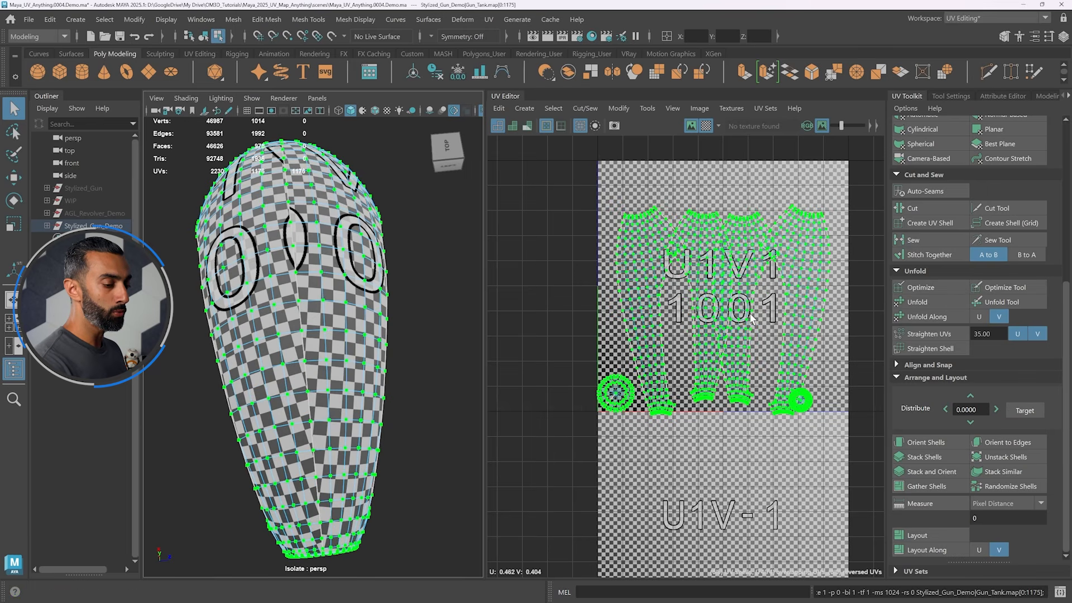
# - Lay out the tank's UV shells and check the checker pattern on the model
pyautogui.click(914, 533)
pyautogui.keyDown('alt'); pyautogui.moveTo(313, 335); pyautogui.dragTo(371, 381); pyautogui.keyUp('alt')
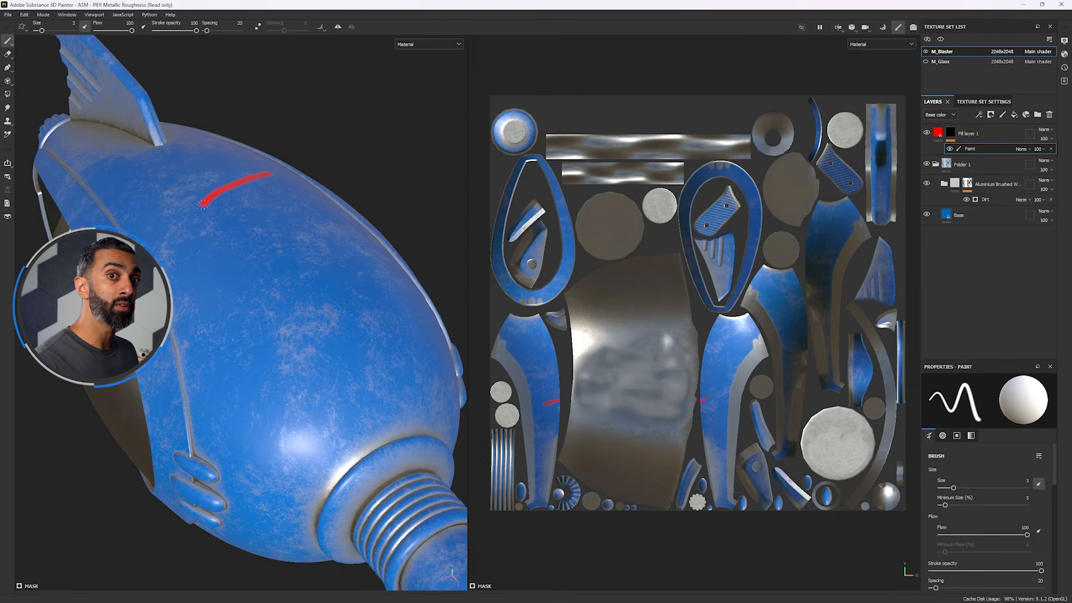
# - Switch to Substance 3D Painter, enable Use Triplanar for the Dirt generator, and inspect the dirt pattern across the tank's seam
pyautogui.moveTo(203, 204)
pyautogui.mouseDown()
pyautogui.moveTo(264, 209)
pyautogui.moveTo(252, 263)
pyautogui.moveTo(328, 272)
pyautogui.moveTo(386, 313)
pyautogui.moveTo(342, 384)
pyautogui.mouseUp()
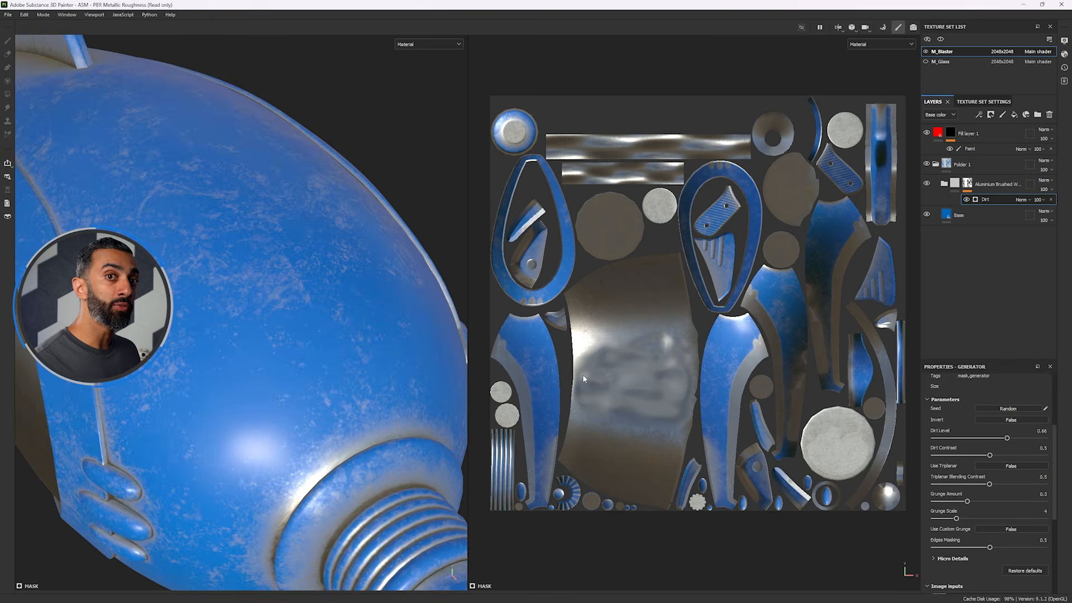
pyautogui.keyDown('alt'); pyautogui.moveTo(346, 368); pyautogui.dragTo(350, 353, button='middle'); pyautogui.keyUp('alt')
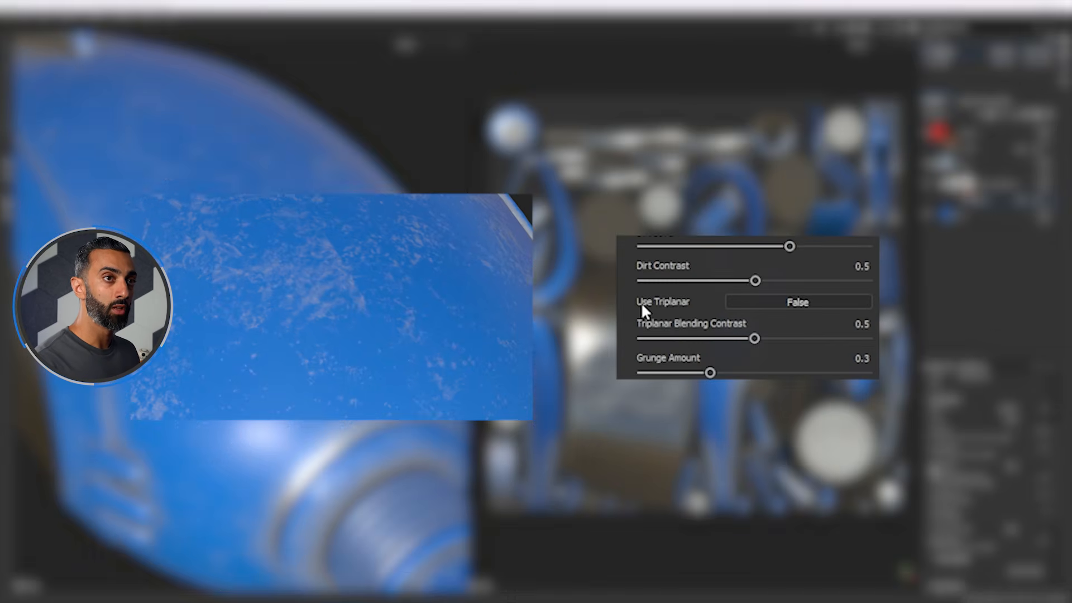
pyautogui.click(813, 302)
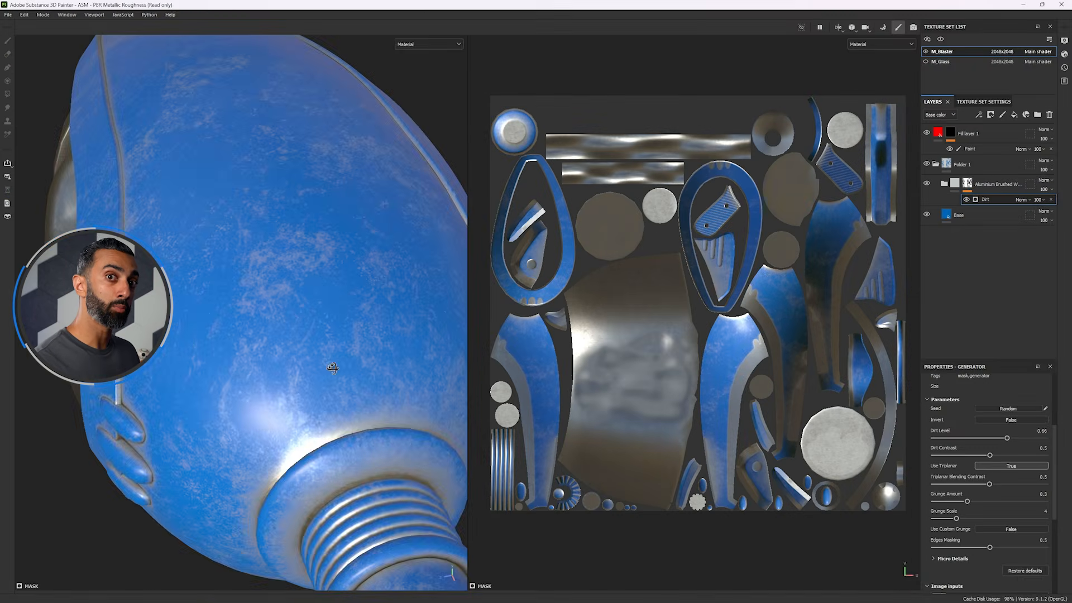
pyautogui.keyDown('alt'); pyautogui.moveTo(332, 367); pyautogui.dragTo(269, 235); pyautogui.keyUp('alt')
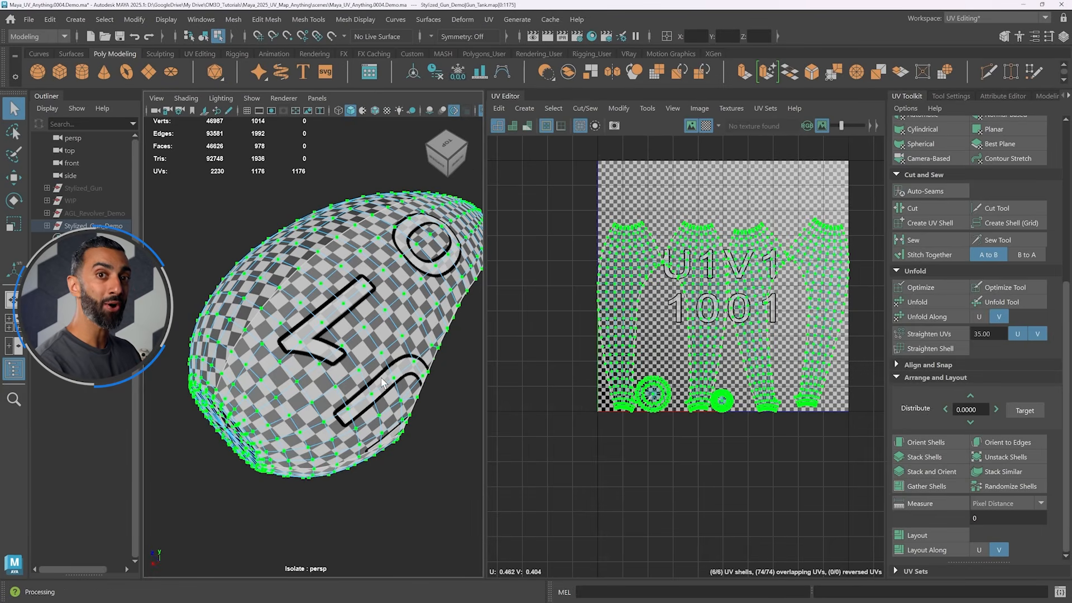
# - Switch back to Maya, turn off the checker map, and end the tank's isolation to show the whole gun
pyautogui.click(706, 125)
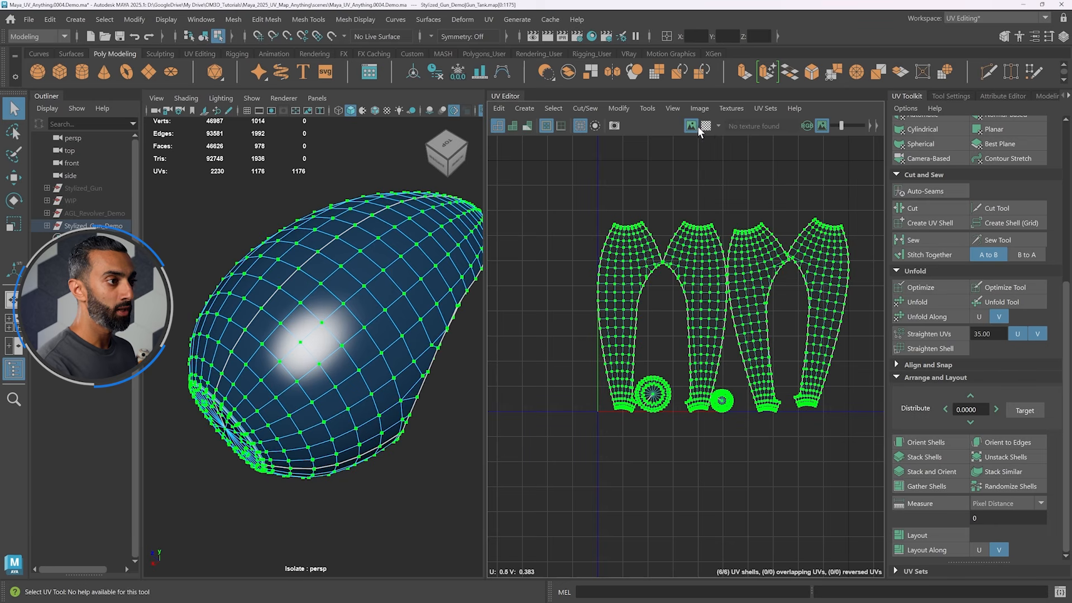
pyautogui.moveTo(391, 223); pyautogui.dragTo(527, 155, button='right')
pyautogui.scroll(-5, 359, 286)
pyautogui.hotkey('ctrl', '1')
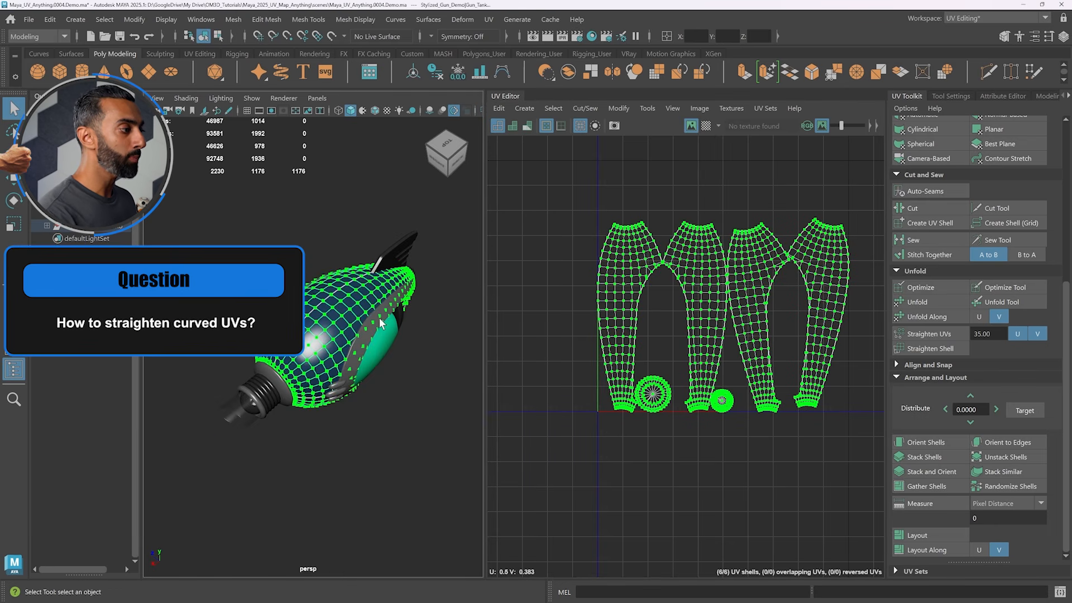
# - Select the ribbed exhaust piece at the back end of the gun and isolate it
pyautogui.keyDown('alt'); pyautogui.moveTo(371, 337); pyautogui.dragTo(326, 312); pyautogui.keyUp('alt')
pyautogui.keyDown('alt'); pyautogui.moveTo(326, 312); pyautogui.dragTo(364, 315, button='right'); pyautogui.keyUp('alt')
pyautogui.keyDown('alt'); pyautogui.moveTo(364, 314); pyautogui.dragTo(320, 320, button='middle'); pyautogui.keyUp('alt')
pyautogui.click(366, 324)
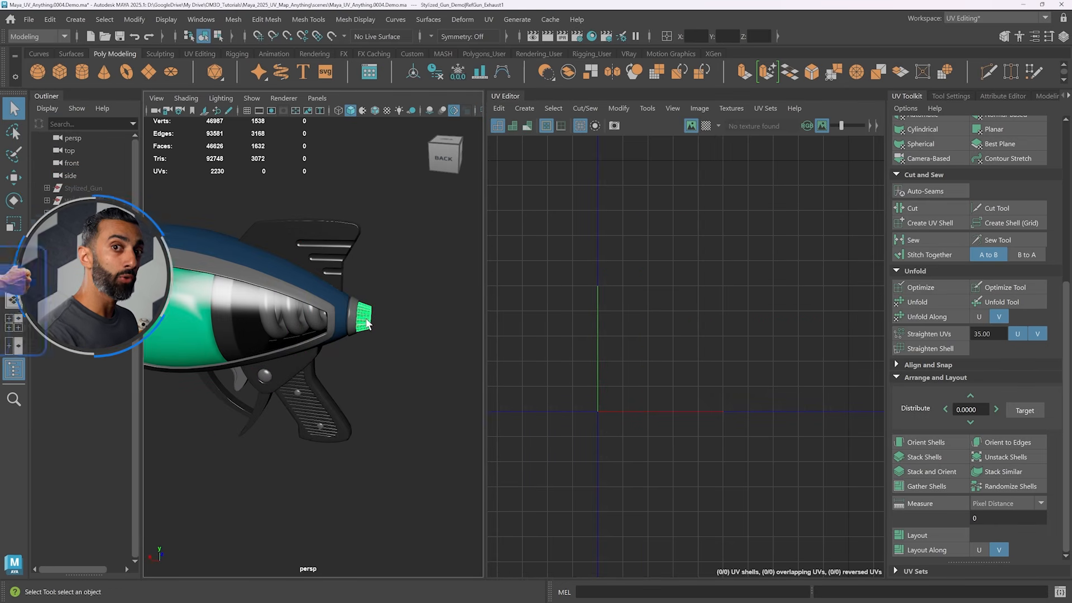
pyautogui.keyDown('alt'); pyautogui.moveTo(366, 319); pyautogui.dragTo(397, 313, button='right'); pyautogui.keyUp('alt')
pyautogui.keyDown('alt'); pyautogui.moveTo(398, 314); pyautogui.dragTo(380, 311); pyautogui.keyUp('alt')
pyautogui.keyDown('alt'); pyautogui.moveTo(380, 311); pyautogui.dragTo(365, 349, button='middle'); pyautogui.keyUp('alt')
pyautogui.keyDown('alt'); pyautogui.moveTo(366, 348); pyautogui.dragTo(380, 336, button='right'); pyautogui.keyUp('alt')
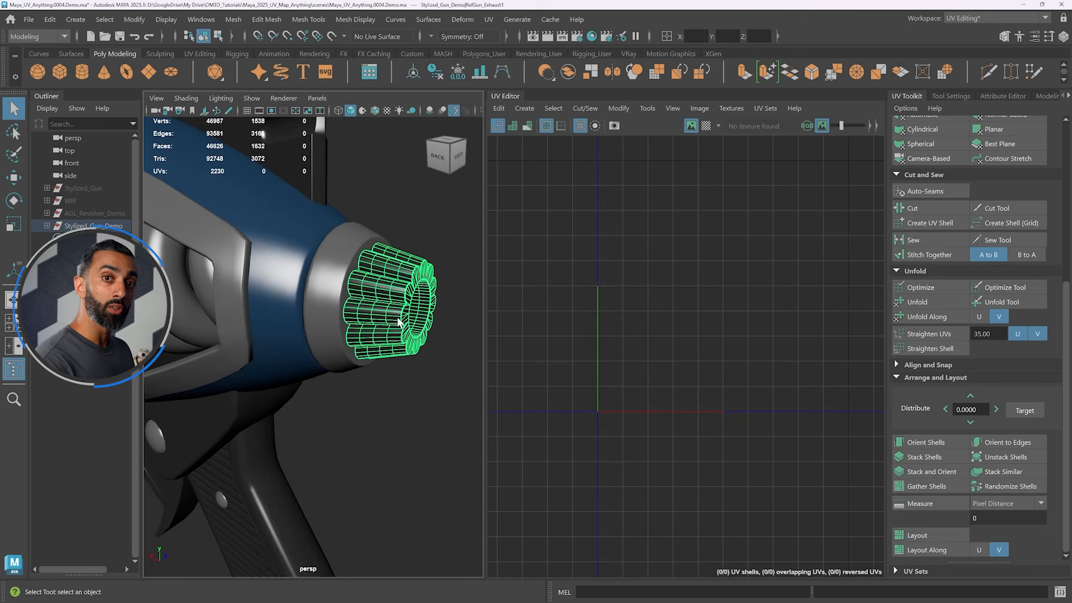
pyautogui.hotkey('ctrl', '1')
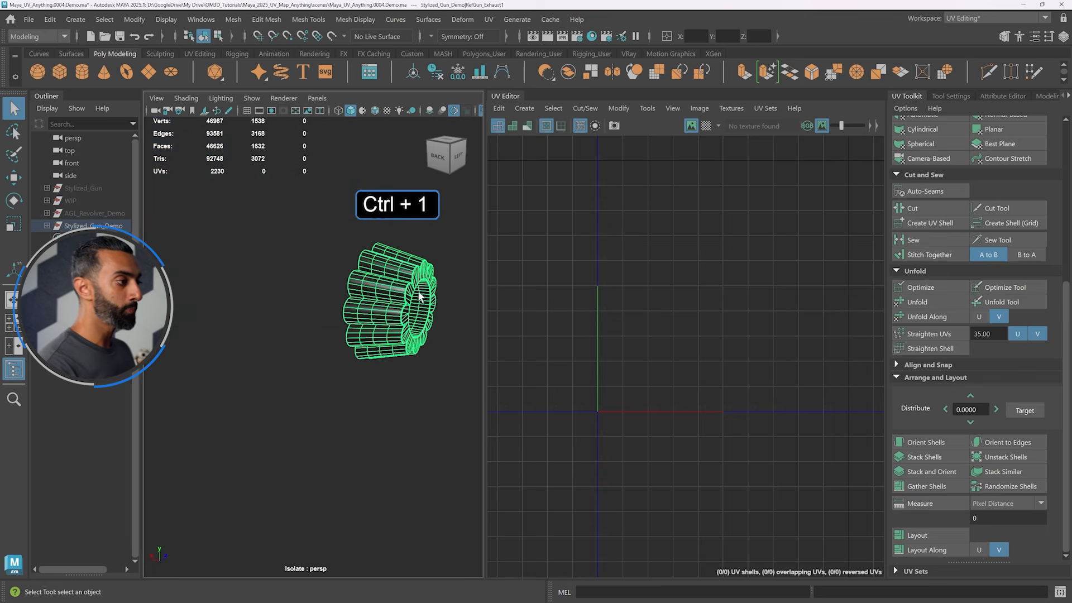
pyautogui.keyDown('alt'); pyautogui.moveTo(419, 297); pyautogui.dragTo(383, 312); pyautogui.keyUp('alt')
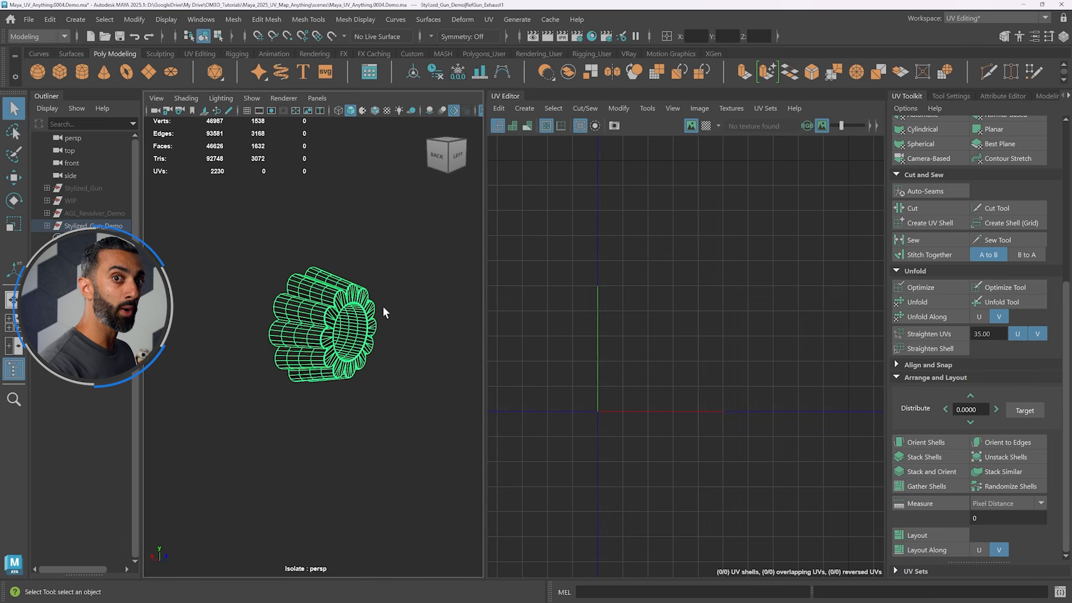
# - Project new UVs onto the exhaust and cut them along its rim, inner and lengthwise seam edges
pyautogui.click(556, 172)
pyautogui.click(367, 320)
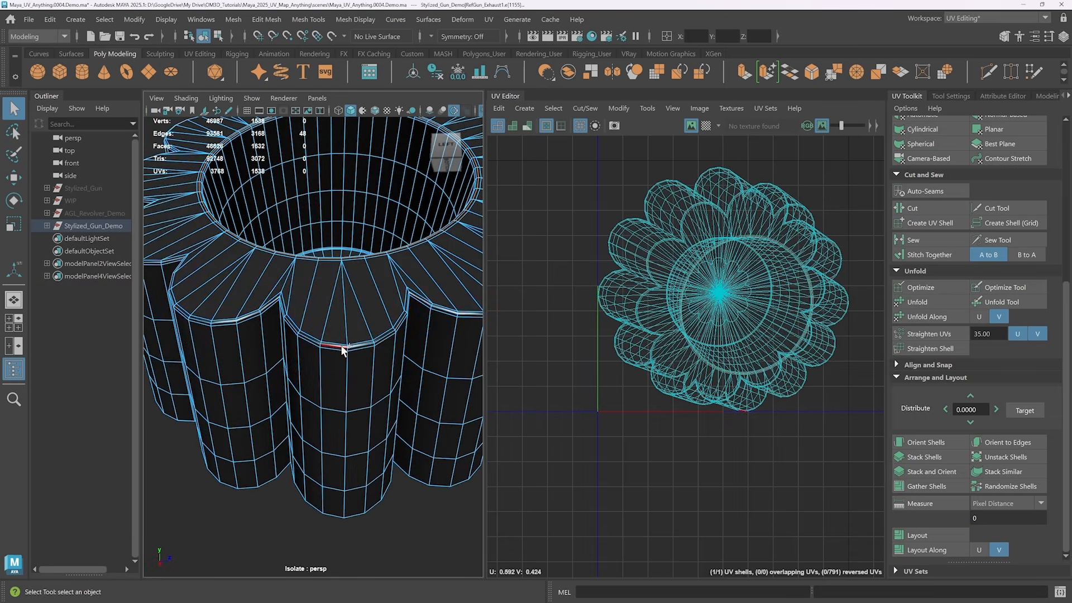
pyautogui.keyDown('alt'); pyautogui.moveTo(353, 430); pyautogui.dragTo(342, 358); pyautogui.keyUp('alt')
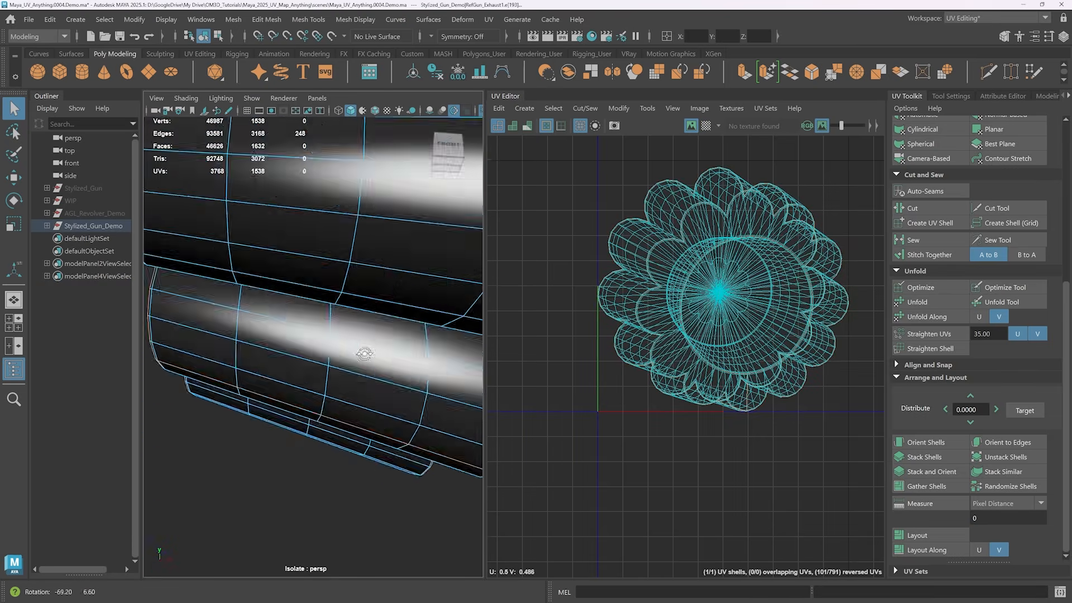
pyautogui.keyDown('shift'); pyautogui.doubleClick(364, 354); pyautogui.keyUp('shift')
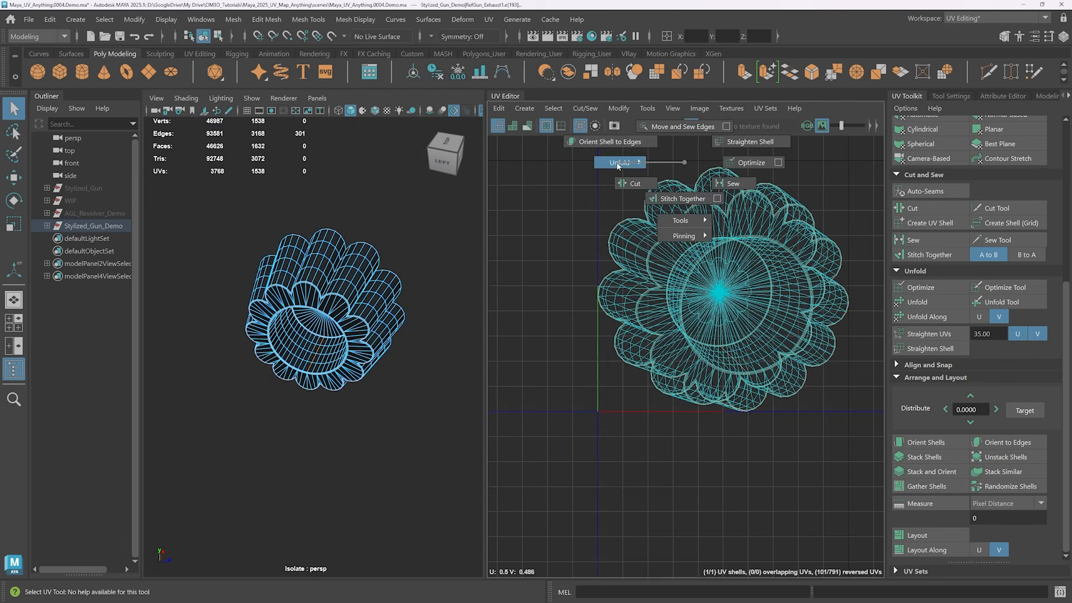
pyautogui.keyDown('shift'); pyautogui.moveTo(619, 185); pyautogui.dragTo(617, 168, button='right'); pyautogui.keyUp('shift')
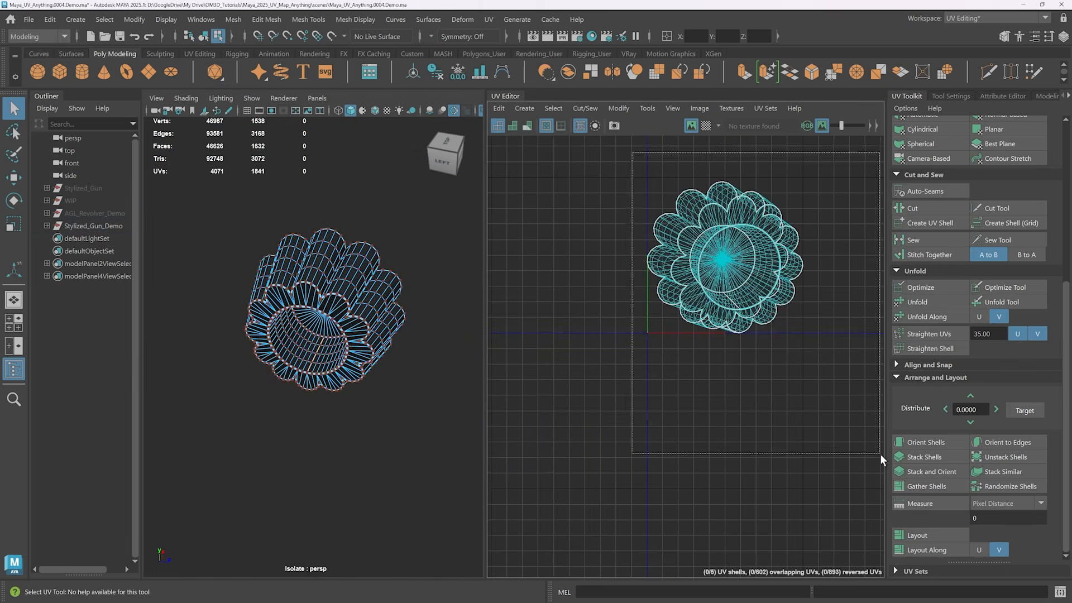
# - Unfold all of the exhaust's UVs, and orient and lay out the resulting shells
pyautogui.click(905, 535)
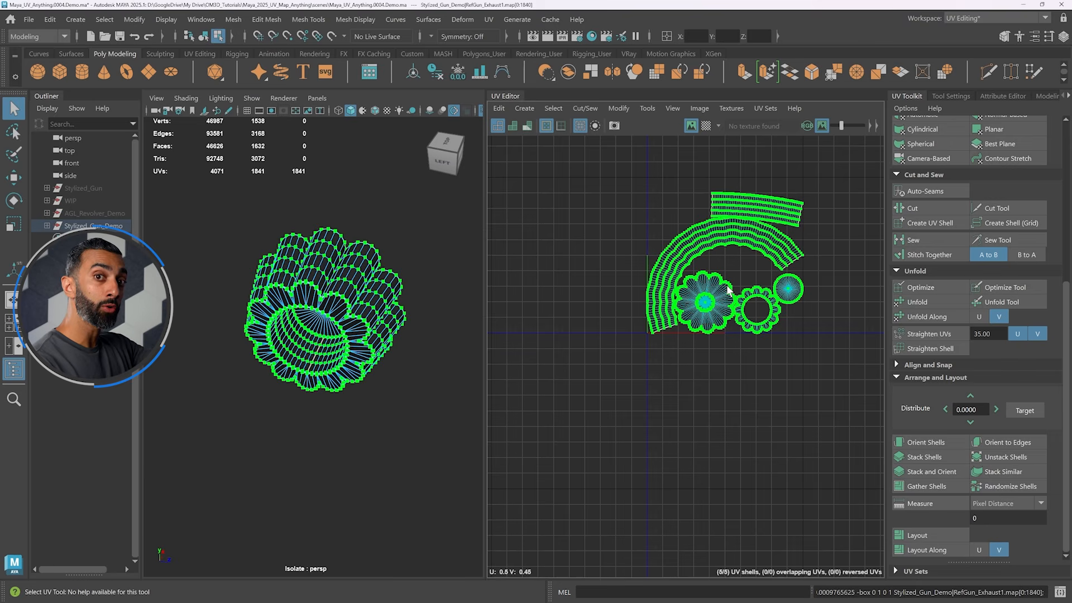
pyautogui.click(923, 442)
pyautogui.click(933, 537)
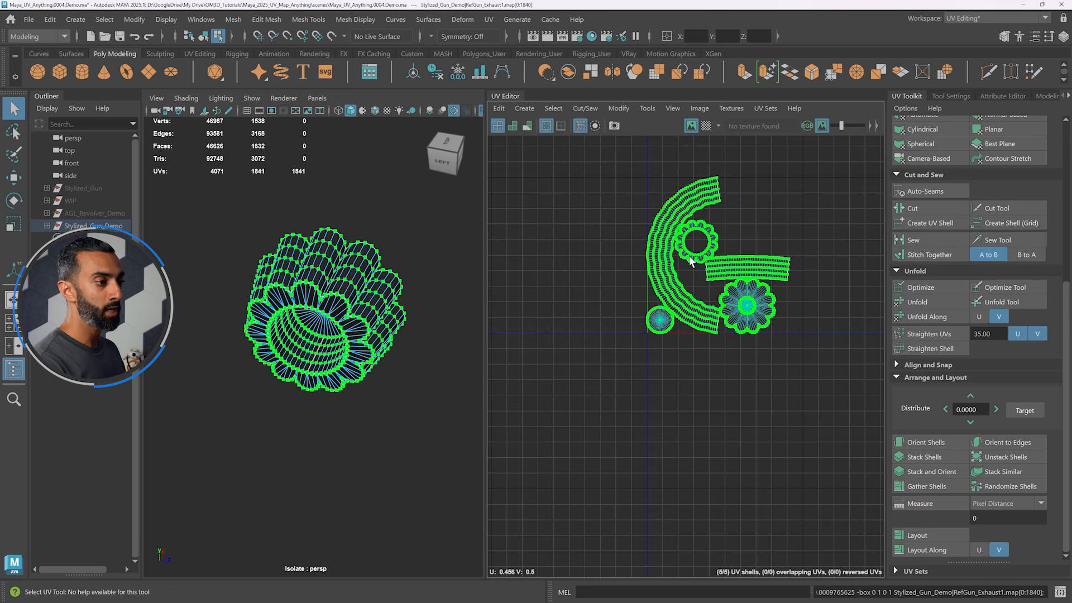
# - Turn on the checker map and inspect the pattern's direction on the exhaust's ribs and inner wall
pyautogui.click(706, 125)
pyautogui.keyDown('alt'); pyautogui.moveTo(312, 357); pyautogui.dragTo(270, 384); pyautogui.keyUp('alt')
pyautogui.keyDown('alt'); pyautogui.moveTo(270, 384); pyautogui.dragTo(338, 389, button='right'); pyautogui.keyUp('alt')
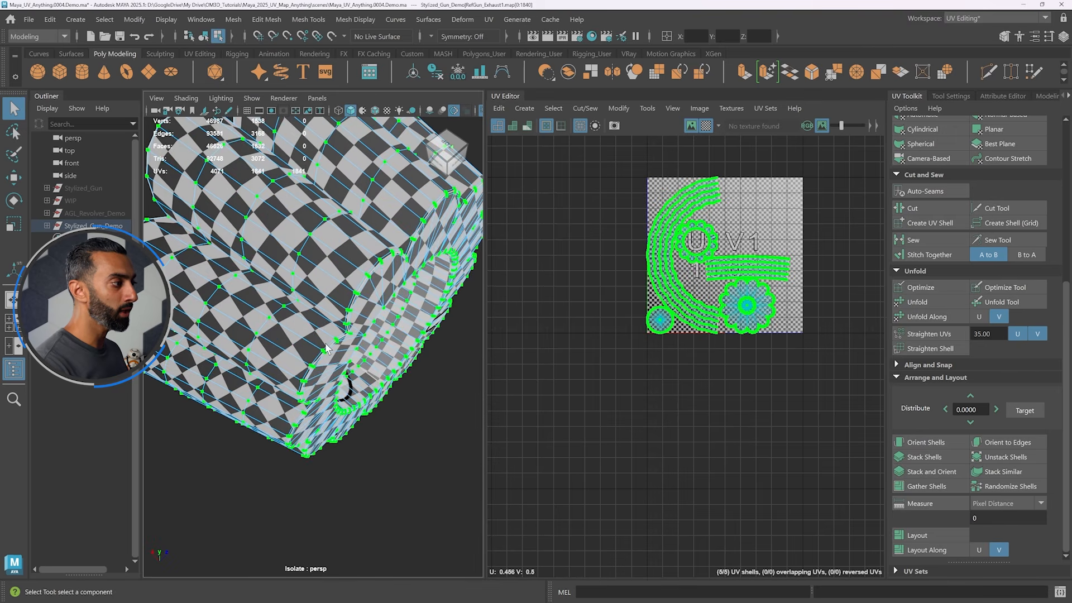
pyautogui.keyDown('alt'); pyautogui.moveTo(338, 389); pyautogui.dragTo(360, 392); pyautogui.keyUp('alt')
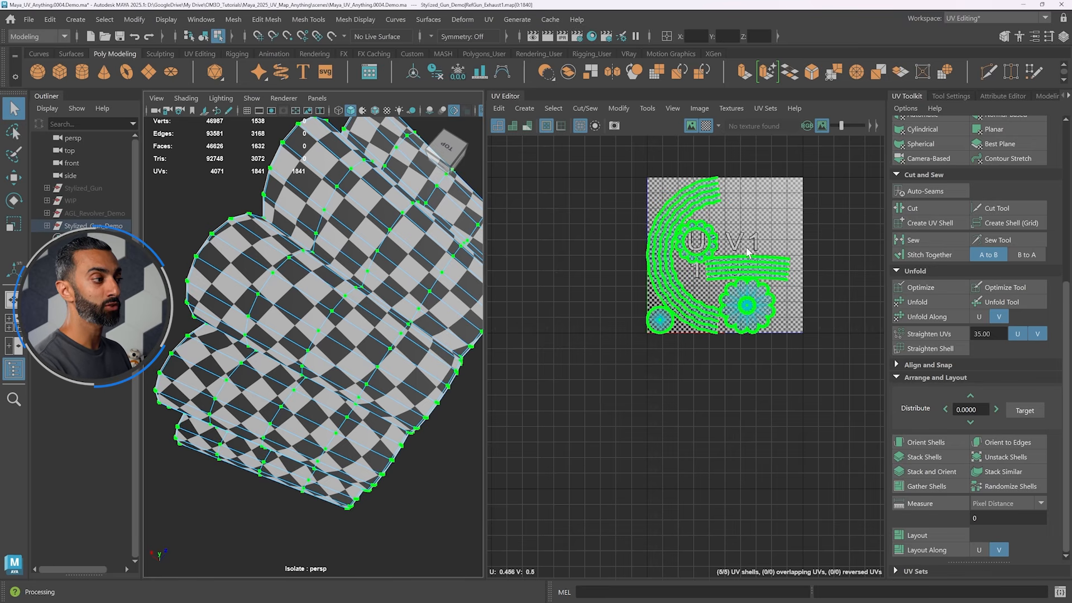
# - Select the short, slightly curved UV strip, turn off the checker map, and view its matching faces inside the exhaust's opening
pyautogui.scroll(5, 776, 268)
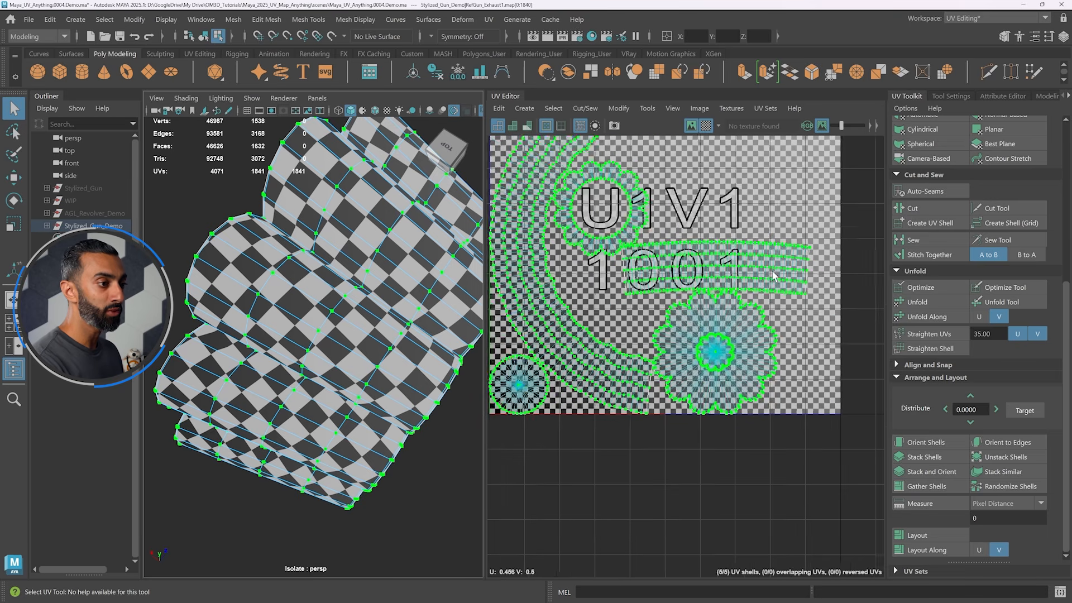
pyautogui.rightClick(685, 197)
pyautogui.moveTo(700, 197); pyautogui.dragTo(744, 198, button='right')
pyautogui.doubleClick(740, 260)
pyautogui.click(706, 125)
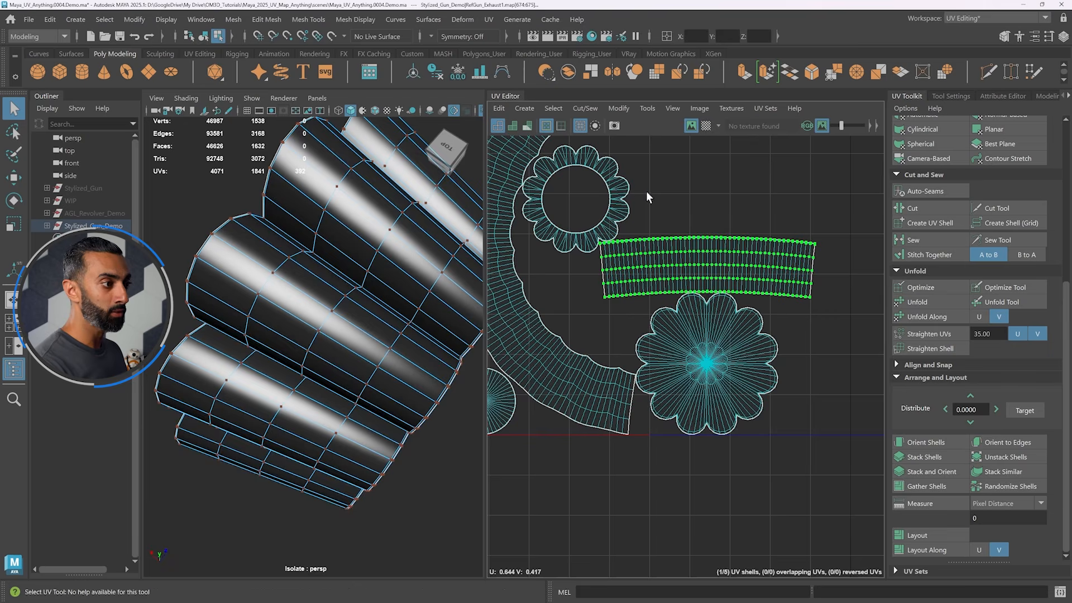
pyautogui.keyDown('alt'); pyautogui.moveTo(436, 283); pyautogui.dragTo(257, 289); pyautogui.keyUp('alt')
pyautogui.scroll(2, 336, 307)
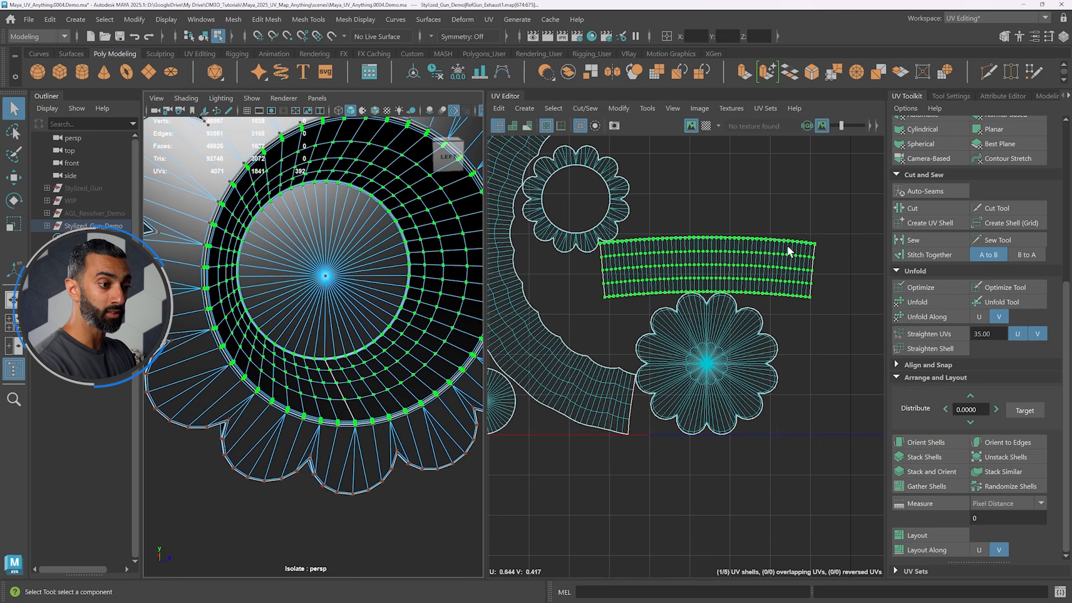
# - Straighten the UVs of the exhaust's inner wall strip along both U and V with a 35 angle tolerance
pyautogui.click(958, 319)
pyautogui.click(891, 322)
pyautogui.click(982, 320)
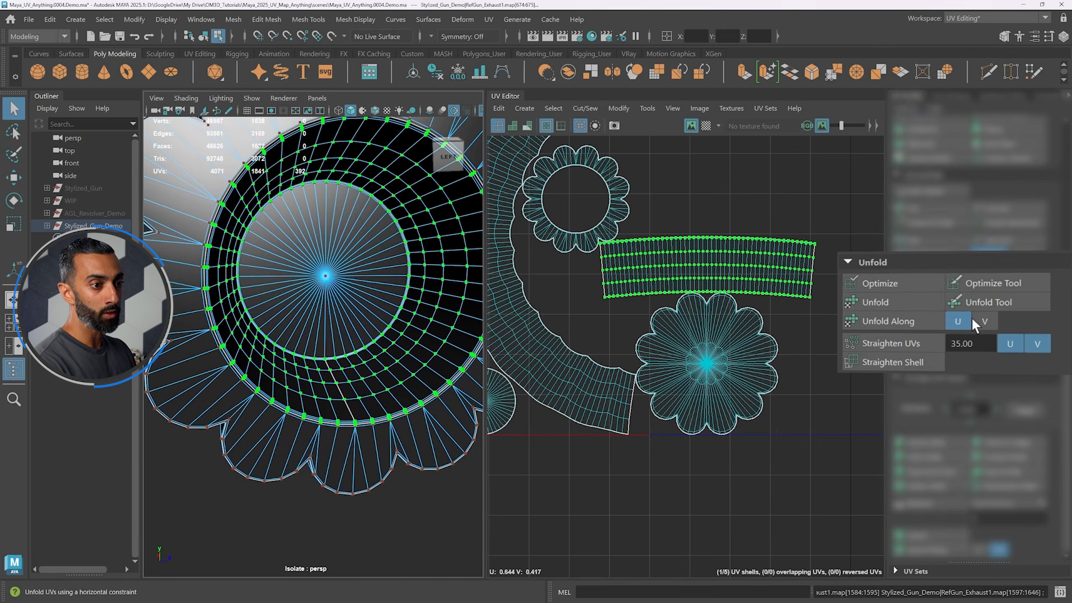
pyautogui.click(887, 318)
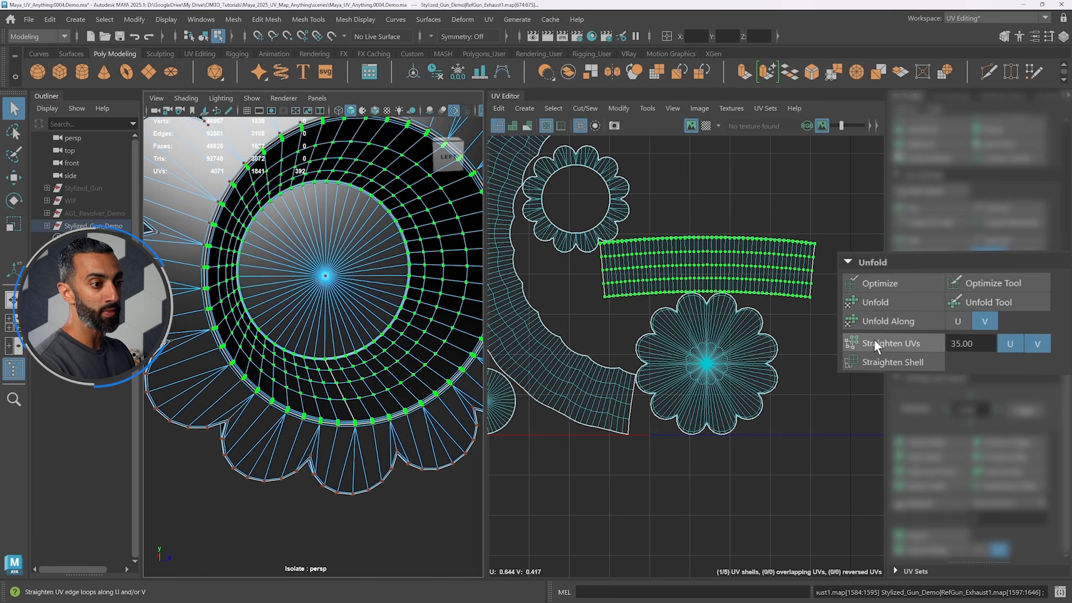
pyautogui.click(885, 341)
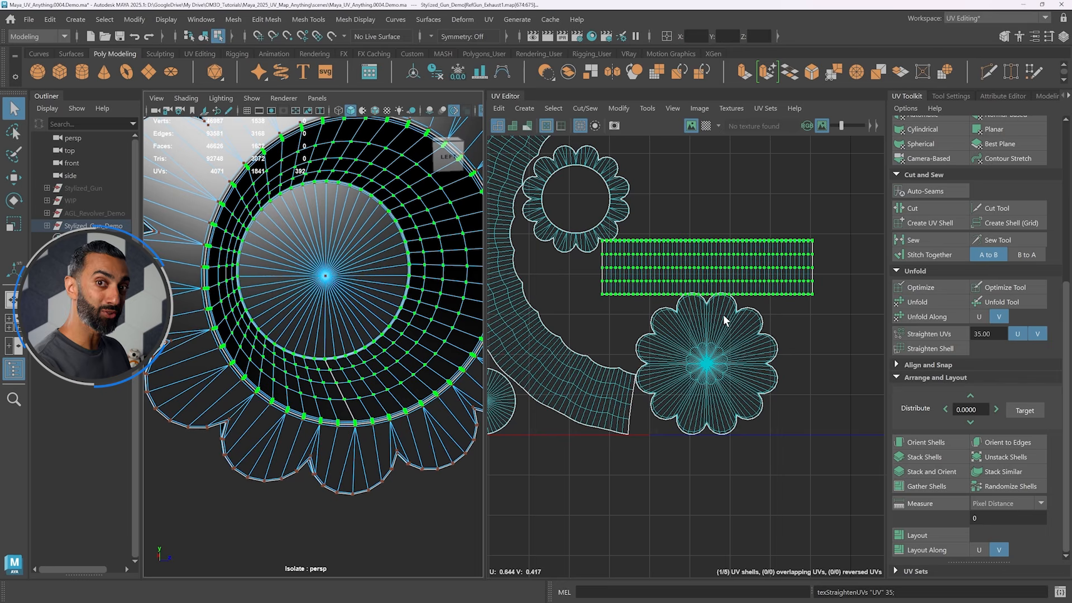
# - Select the large arc-shaped UV shell of the exhaust's outer wall and move it outside the UV tile, away from the other shells
pyautogui.scroll(-3, 698, 319)
pyautogui.keyDown('alt'); pyautogui.moveTo(694, 319); pyautogui.dragTo(766, 403); pyautogui.keyUp('alt')
pyautogui.click(626, 332)
pyautogui.scroll(-3, 624, 333)
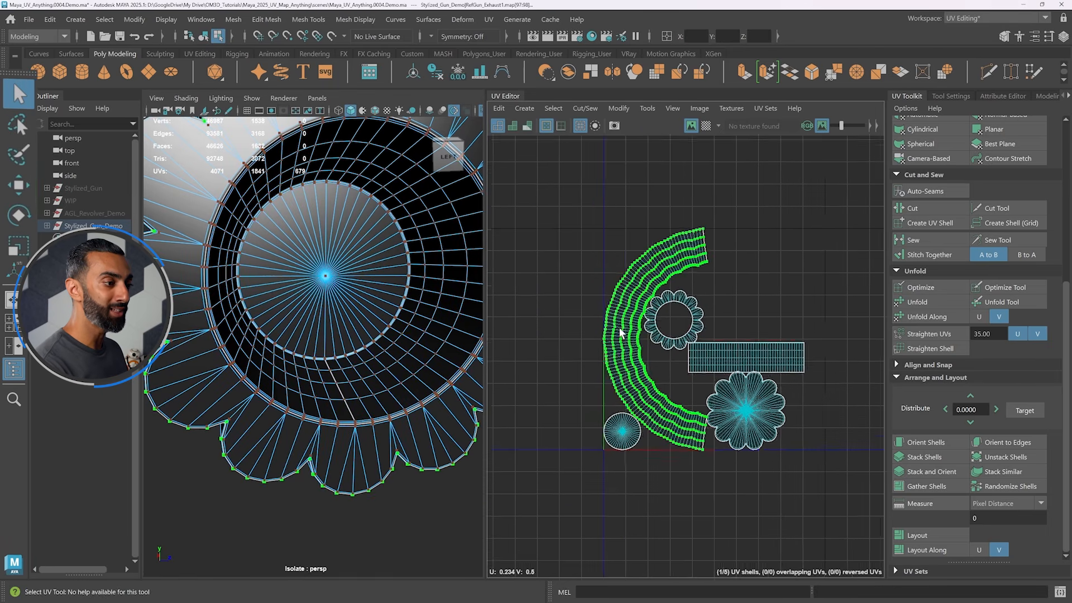
pyautogui.press('w')
pyautogui.moveTo(649, 339); pyautogui.dragTo(533, 332)
pyautogui.keyDown('alt'); pyautogui.moveTo(569, 323); pyautogui.dragTo(650, 314, button='middle'); pyautogui.keyUp('alt')
pyautogui.scroll(1, 651, 313)
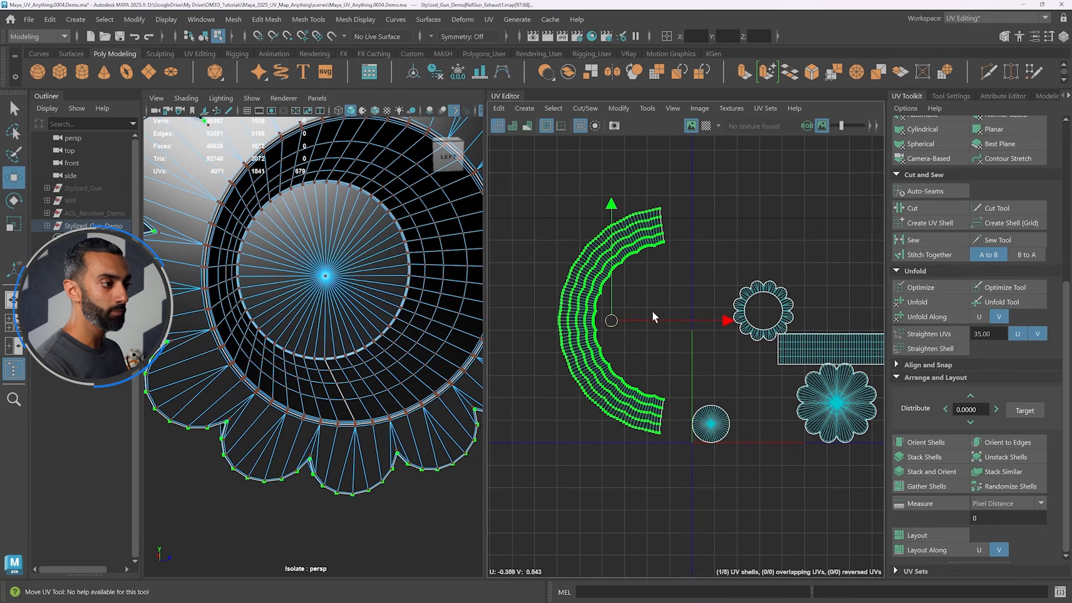
# - Try straightening the arc-shaped shell's UVs along U and V with a 35 angle tolerance, and undo it
pyautogui.click(944, 317)
pyautogui.click(984, 316)
pyautogui.click(948, 317)
pyautogui.click(929, 333)
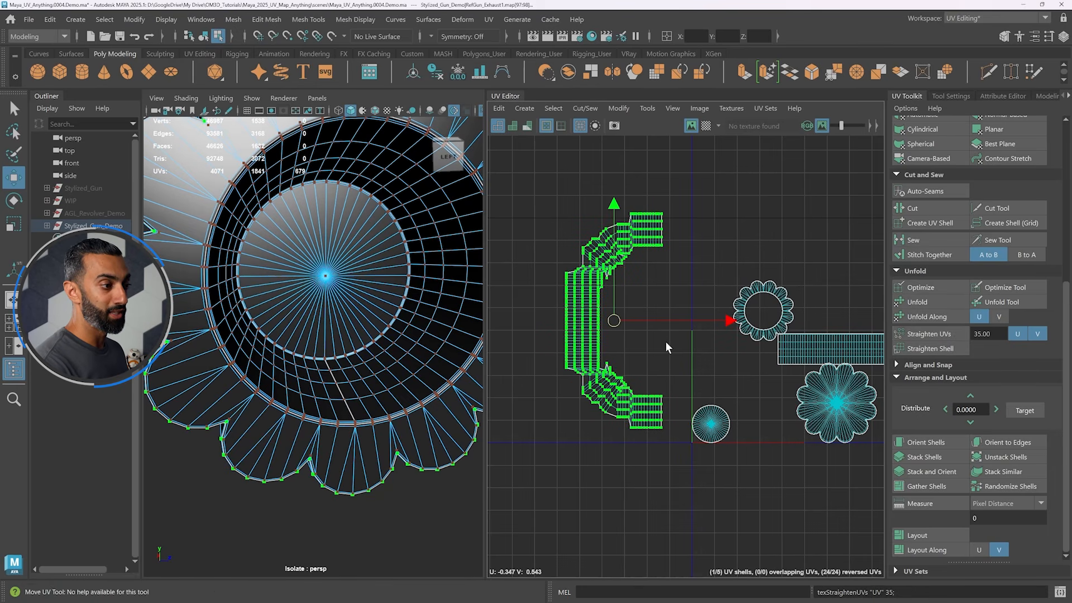
pyautogui.hotkey('ctrl', 'z')
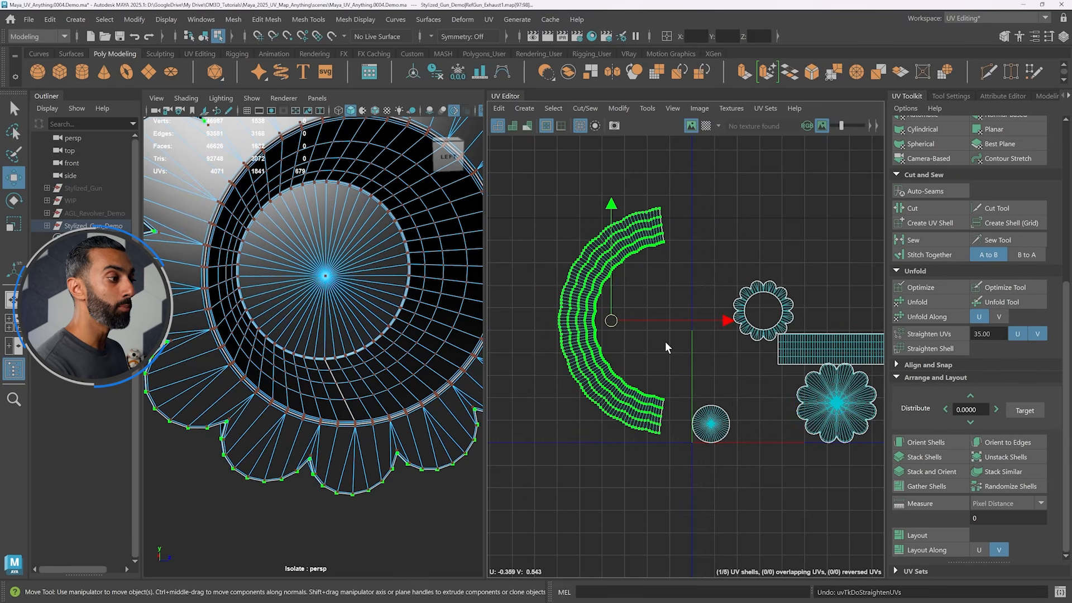
# - Select all faces of the arc-shaped shell, covering the exhaust's ribbed outer wall
pyautogui.rightClick(598, 228)
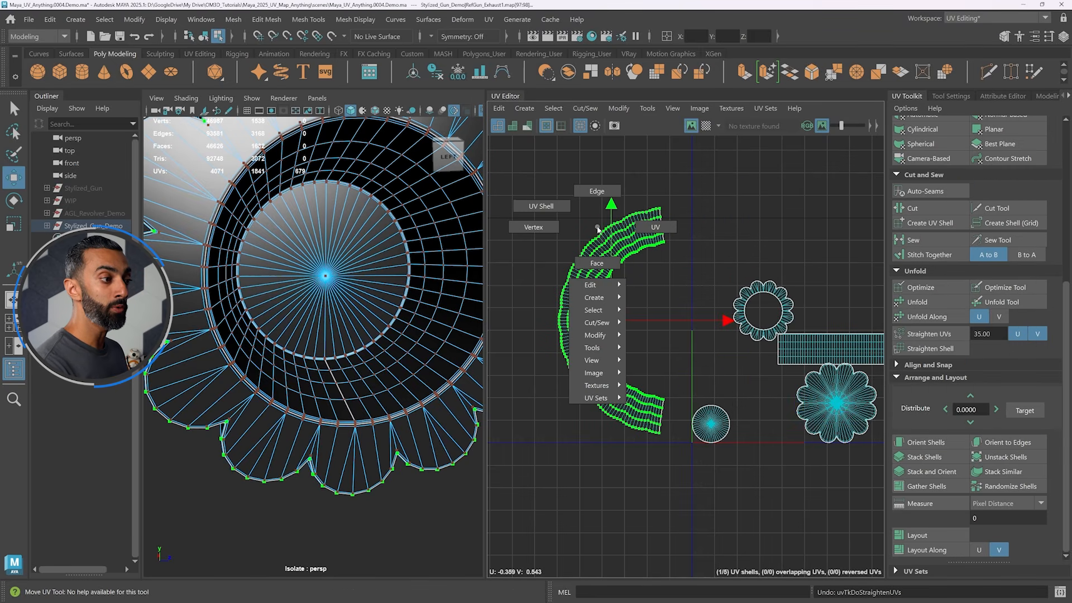
pyautogui.moveTo(598, 227); pyautogui.dragTo(596, 261, button='right')
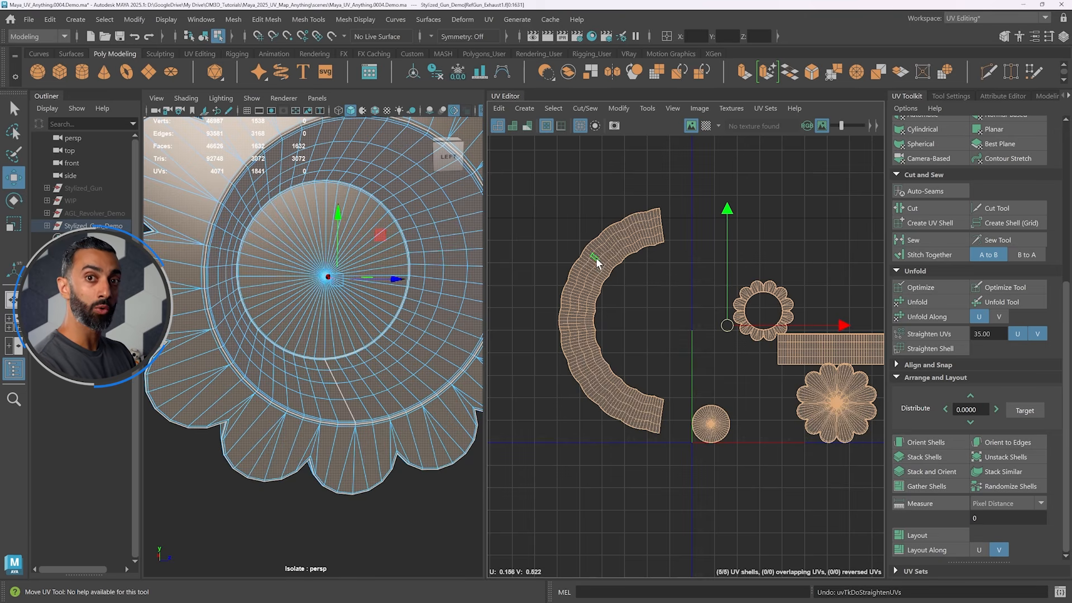
pyautogui.scroll(-5, 327, 259)
pyautogui.keyDown('alt'); pyautogui.moveTo(325, 259); pyautogui.dragTo(356, 292); pyautogui.keyUp('alt')
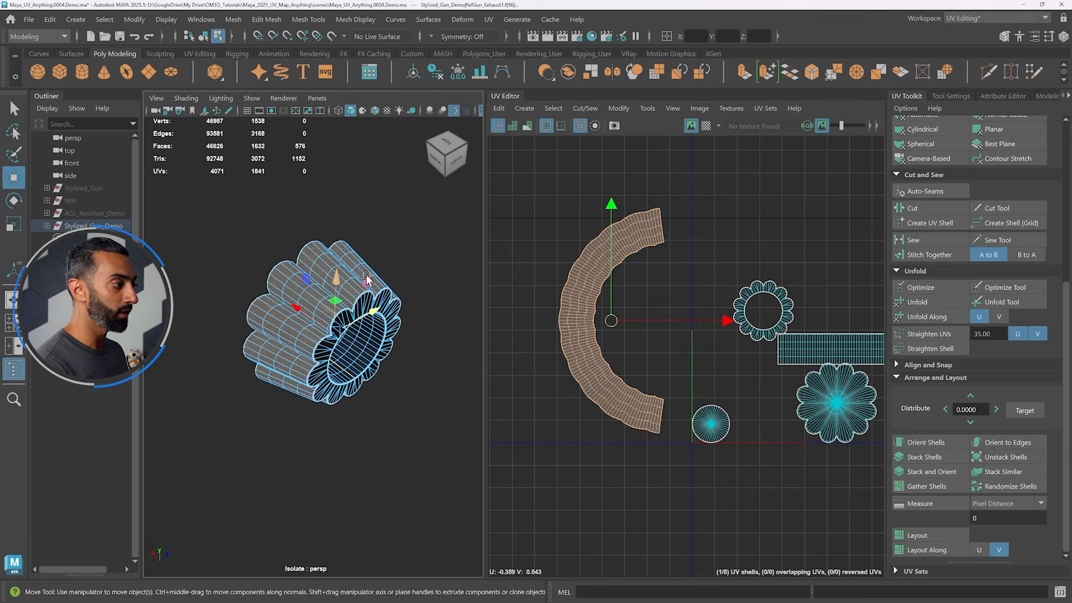
pyautogui.keyDown('alt'); pyautogui.moveTo(356, 293); pyautogui.dragTo(368, 299, button='right'); pyautogui.keyUp('alt')
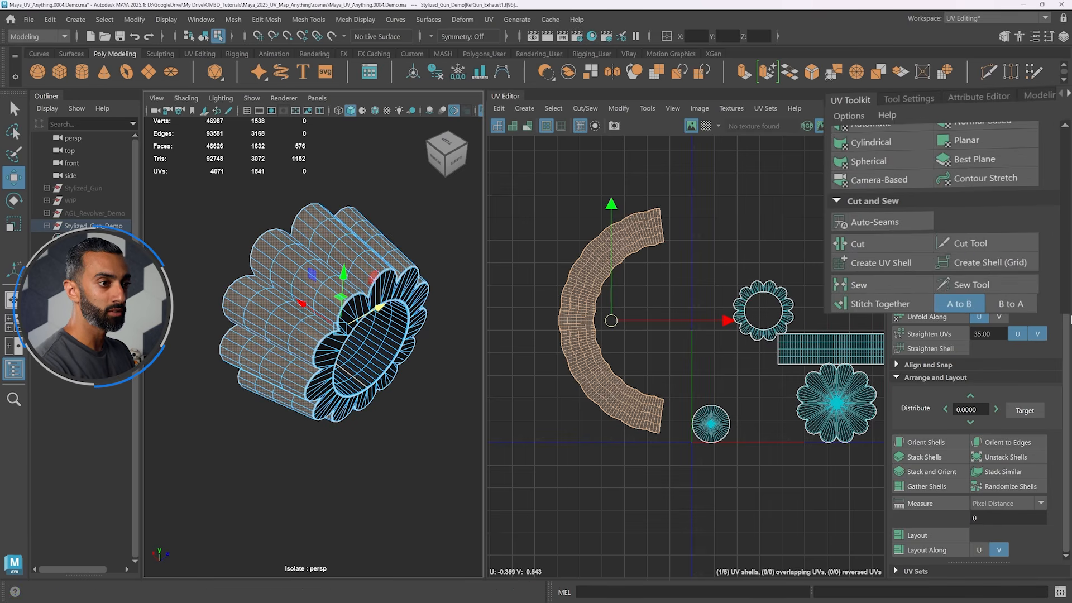
# - Apply a cylindrical projection to the selected faces of the exhaust's ribbed outer wall
pyautogui.scroll(3, 933, 262)
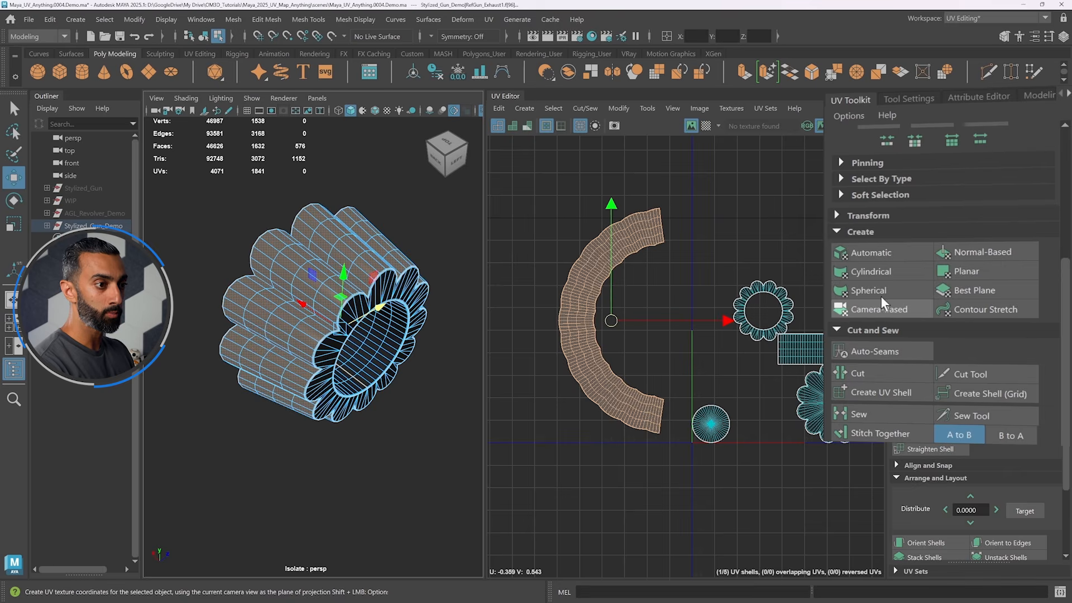
pyautogui.click(872, 272)
pyautogui.keyDown('alt'); pyautogui.moveTo(346, 288); pyautogui.dragTo(279, 284); pyautogui.keyUp('alt')
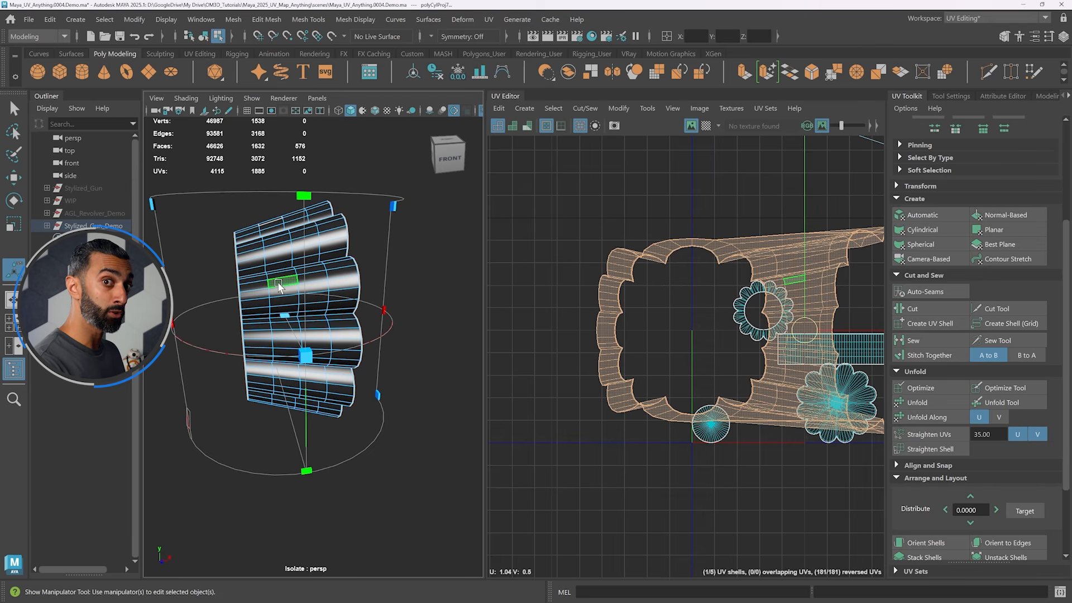
pyautogui.keyDown('alt'); pyautogui.moveTo(278, 284); pyautogui.dragTo(342, 256); pyautogui.keyUp('alt')
pyautogui.scroll(6, 342, 255)
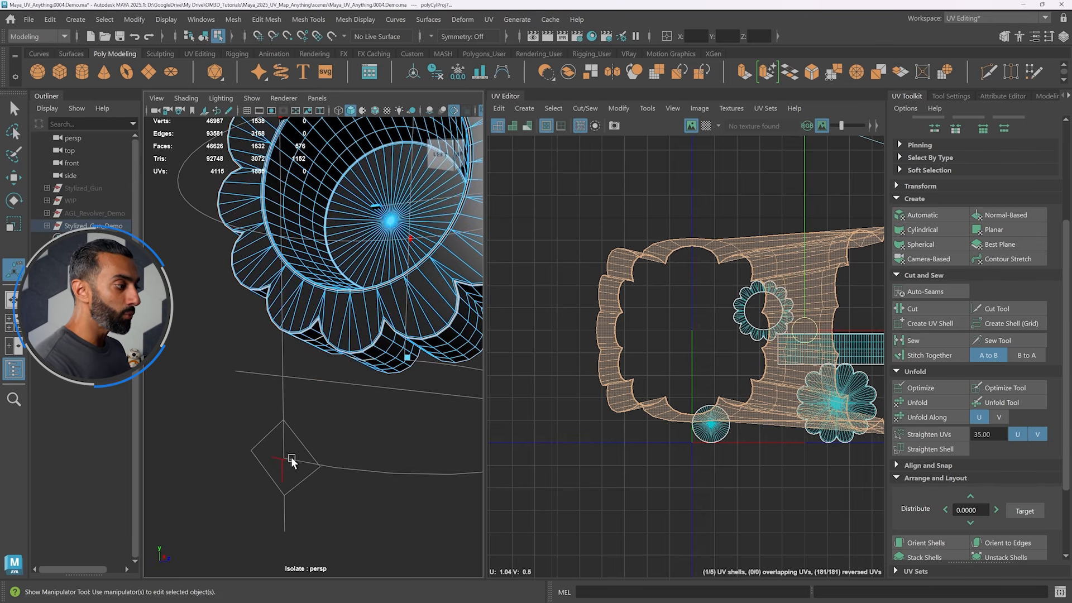
pyautogui.scroll(-8, 390, 354)
pyautogui.keyDown('alt'); pyautogui.moveTo(390, 354); pyautogui.dragTo(365, 343); pyautogui.keyUp('alt')
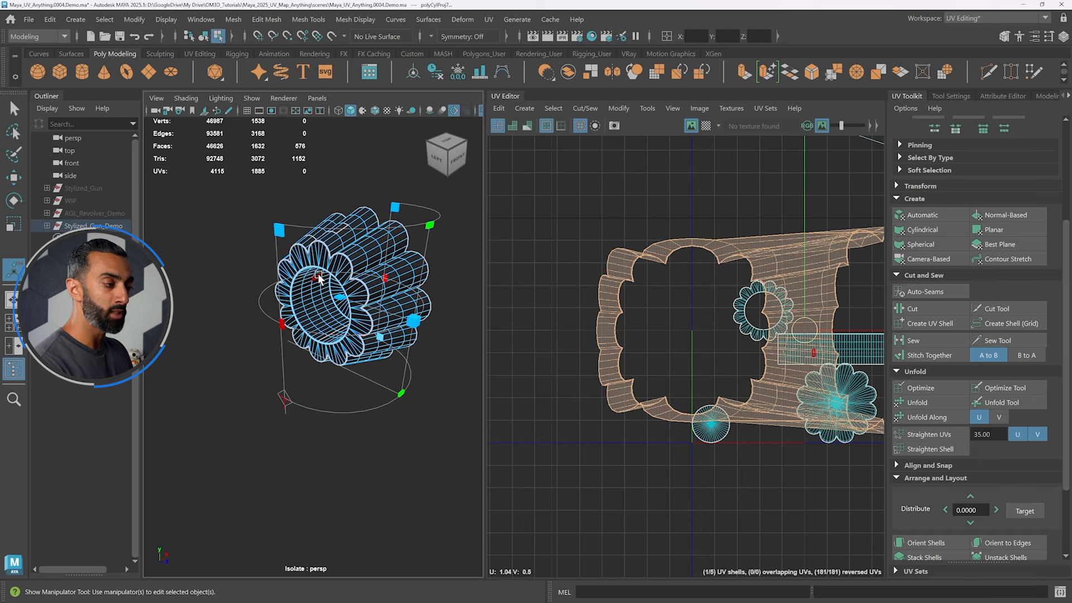
# - Rotate the cylindrical projection with its transform manipulator to align it with the exhaust's axis, laying out the outer wall as a straight strip
pyautogui.scroll(5, 273, 421)
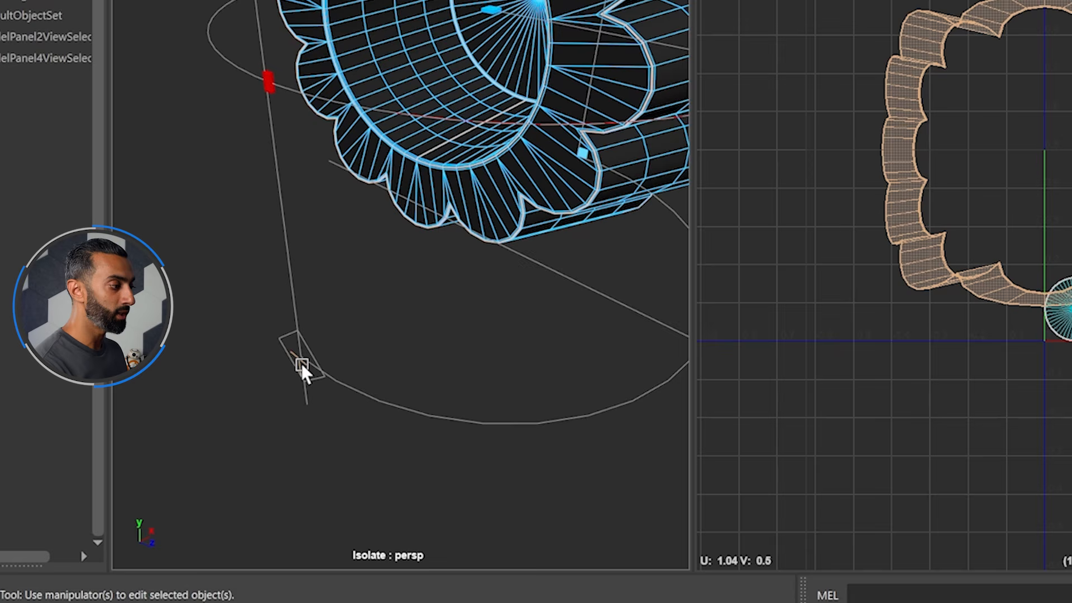
pyautogui.click(301, 365)
pyautogui.scroll(-5, 301, 364)
pyautogui.keyDown('alt'); pyautogui.moveTo(490, 128); pyautogui.dragTo(416, 181); pyautogui.keyUp('alt')
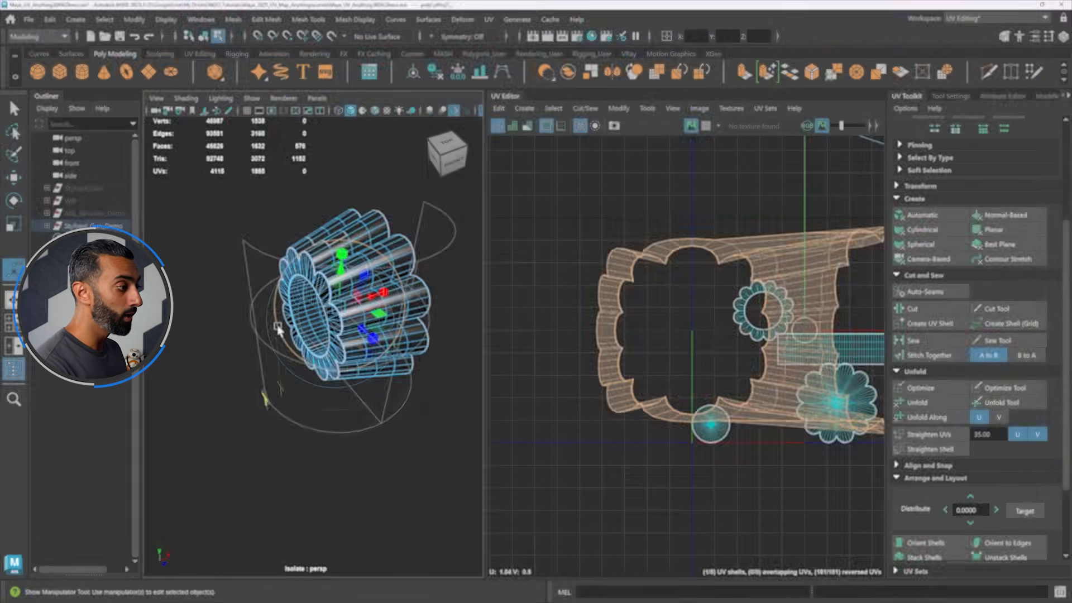
pyautogui.click(277, 326)
pyautogui.moveTo(278, 326); pyautogui.dragTo(277, 326)
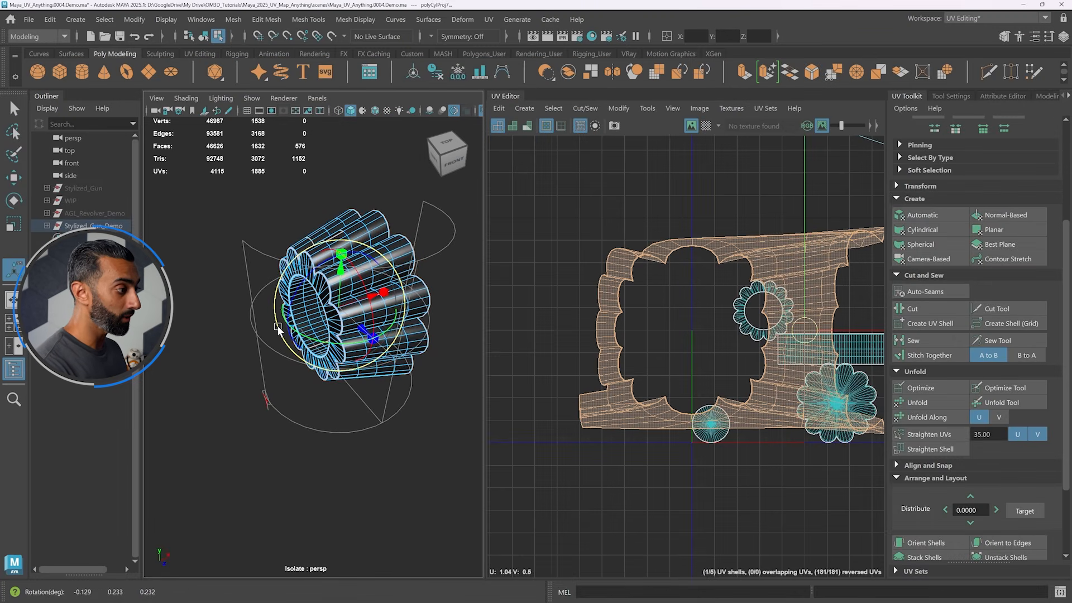
pyautogui.hotkey('ctrl', 'z')
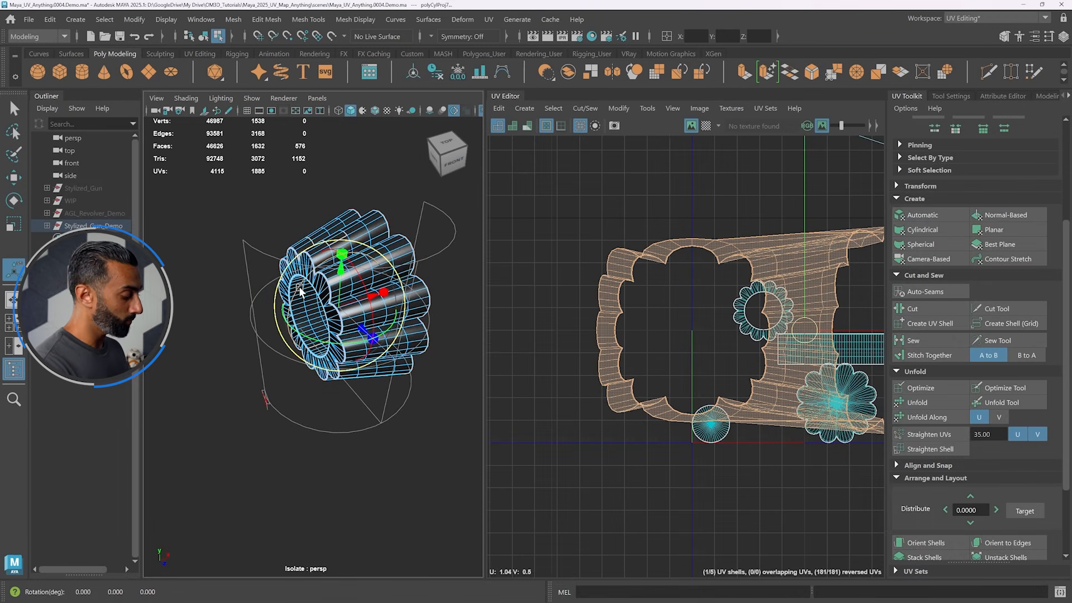
pyautogui.moveTo(301, 288); pyautogui.dragTo(697, 297)
pyautogui.keyDown('alt'); pyautogui.moveTo(663, 248); pyautogui.dragTo(594, 219, button='middle'); pyautogui.keyUp('alt')
pyautogui.scroll(1, 595, 219)
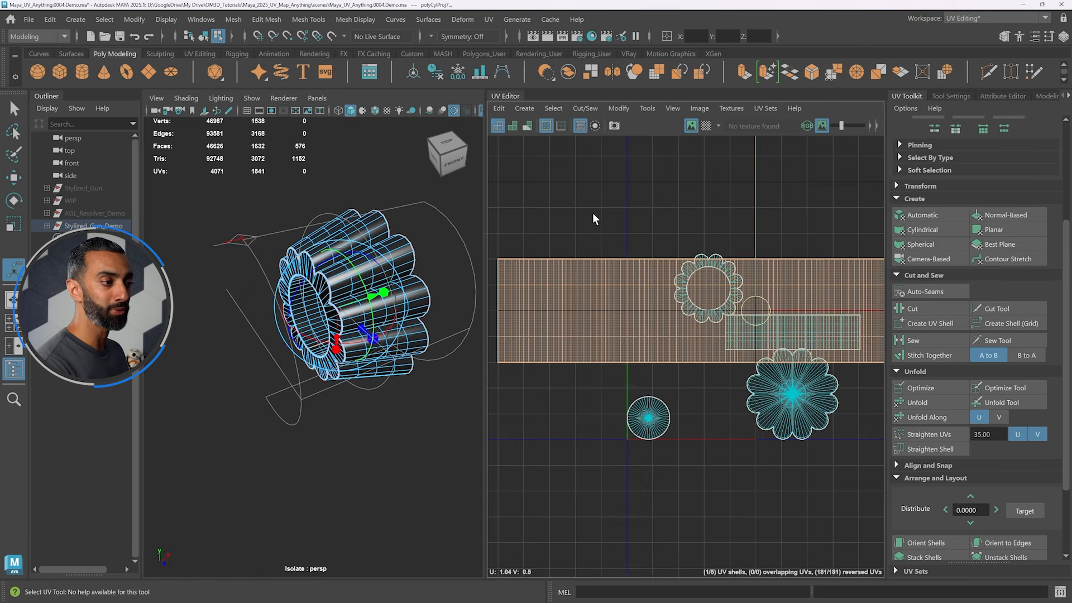
# - Select the outer wall's long strip shell and move it above the exhaust's other UV shells
pyautogui.click(715, 189)
pyautogui.keyDown('alt'); pyautogui.moveTo(352, 282); pyautogui.dragTo(382, 280); pyautogui.keyUp('alt')
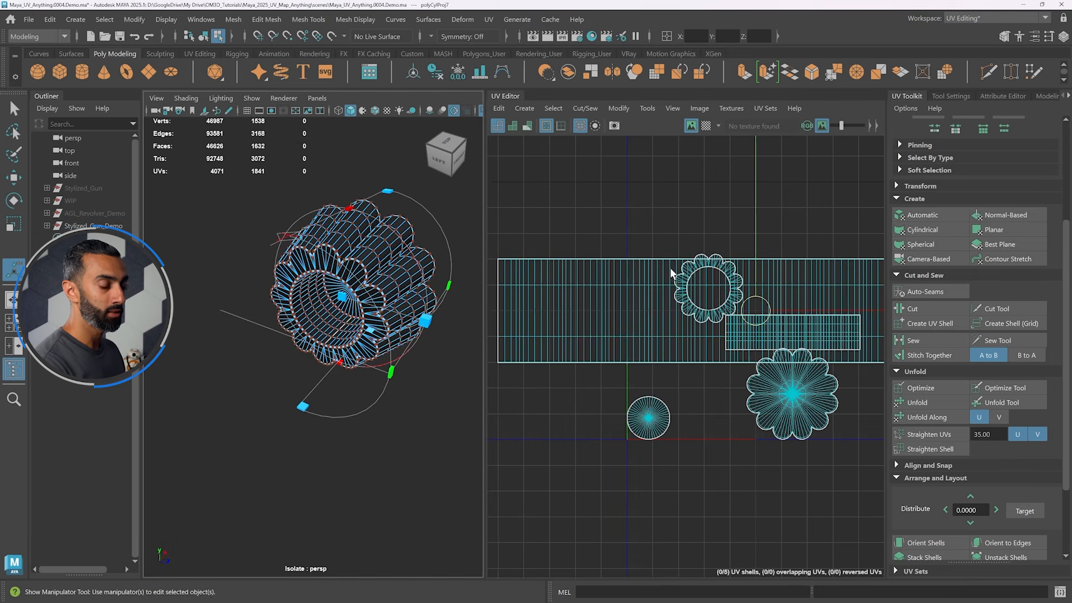
pyautogui.keyDown('alt'); pyautogui.moveTo(712, 262); pyautogui.dragTo(717, 363, button='middle'); pyautogui.keyUp('alt')
pyautogui.doubleClick(564, 269)
pyautogui.scroll(-3, 606, 272)
pyautogui.press('w')
pyautogui.moveTo(717, 274); pyautogui.dragTo(740, 156)
# - Display the checker map and unfold the outer wall's strip shell along U, checking the pattern on the ribs
pyautogui.click(706, 126)
pyautogui.keyDown('alt'); pyautogui.moveTo(391, 279); pyautogui.dragTo(373, 351); pyautogui.keyUp('alt')
pyautogui.scroll(5, 352, 293)
pyautogui.scroll(4, 357, 310)
pyautogui.scroll(4, 373, 350)
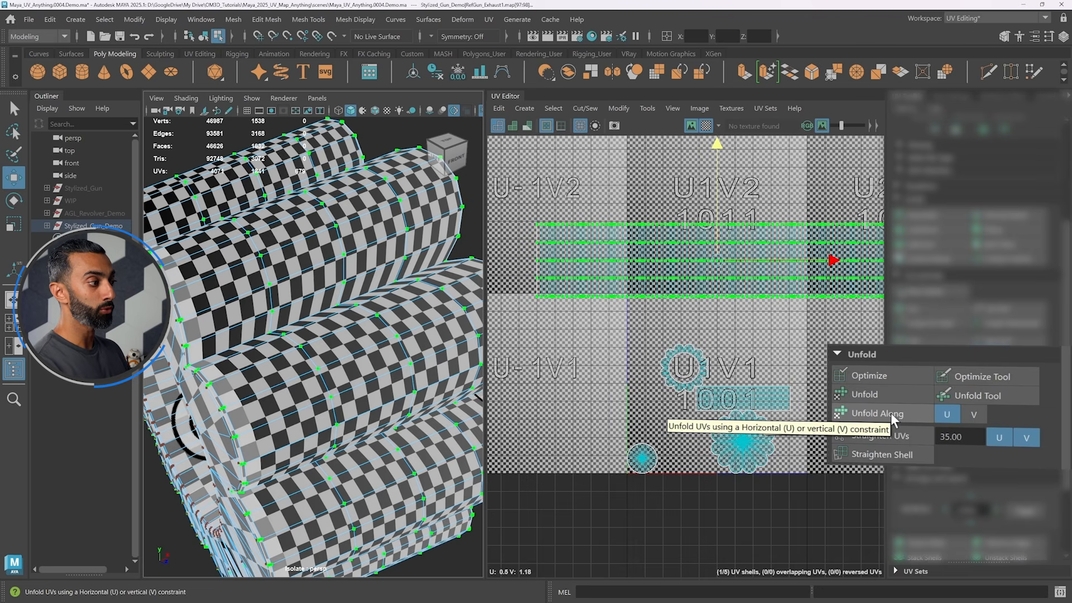
pyautogui.click(893, 419)
pyautogui.keyDown('alt'); pyautogui.moveTo(667, 246); pyautogui.dragTo(741, 266, button='middle'); pyautogui.keyUp('alt')
pyautogui.scroll(-1, 750, 295)
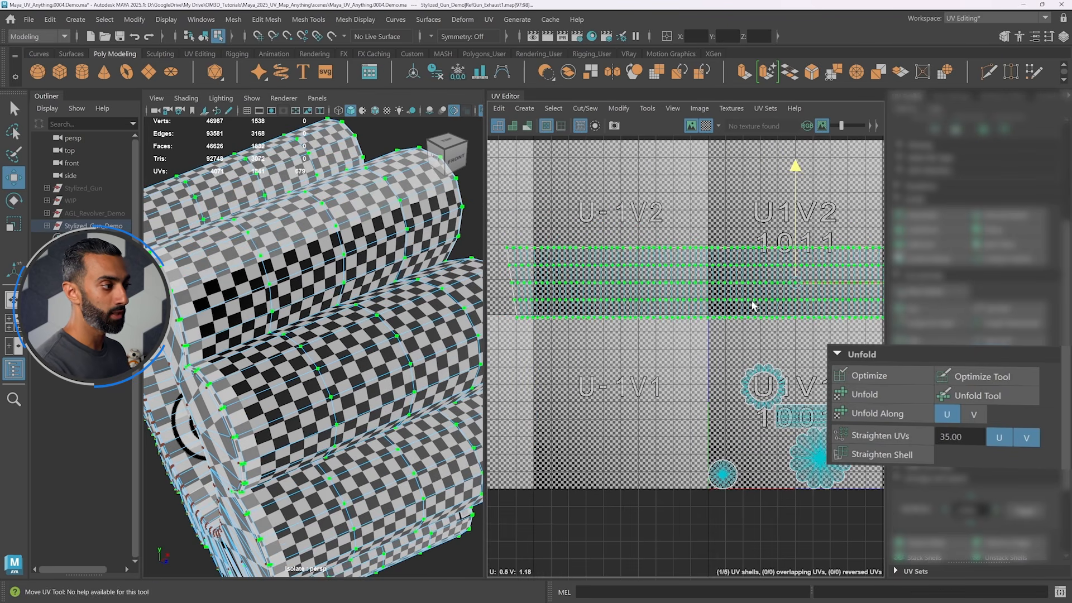
pyautogui.scroll(5, 317, 268)
pyautogui.scroll(1, 317, 270)
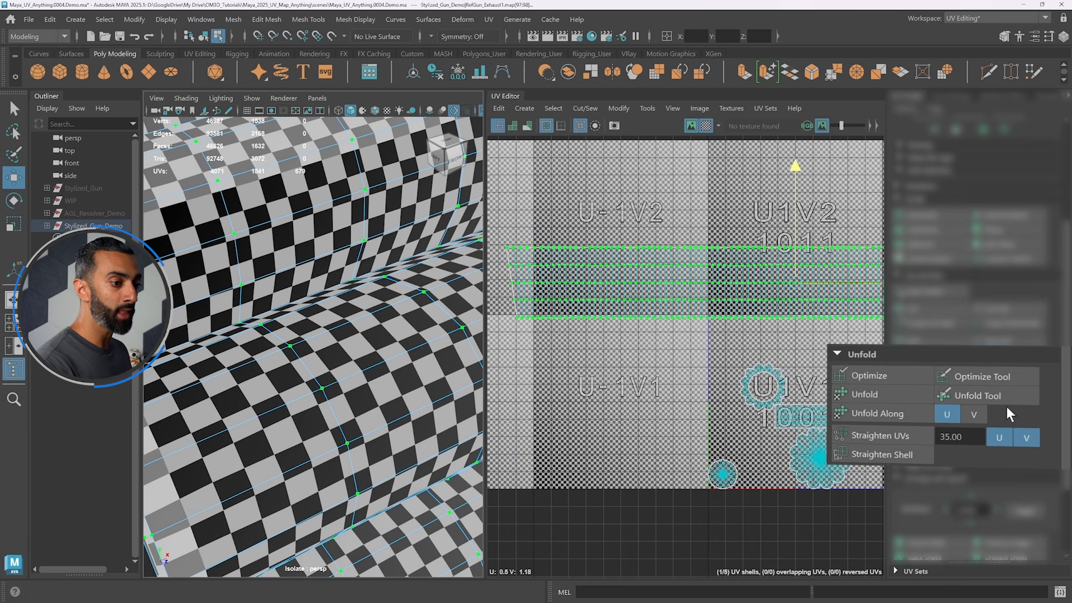
# - Unfold the outer wall's strip shell along V and straighten its UVs along U and V with a 35 angle tolerance
pyautogui.click(974, 415)
pyautogui.click(893, 413)
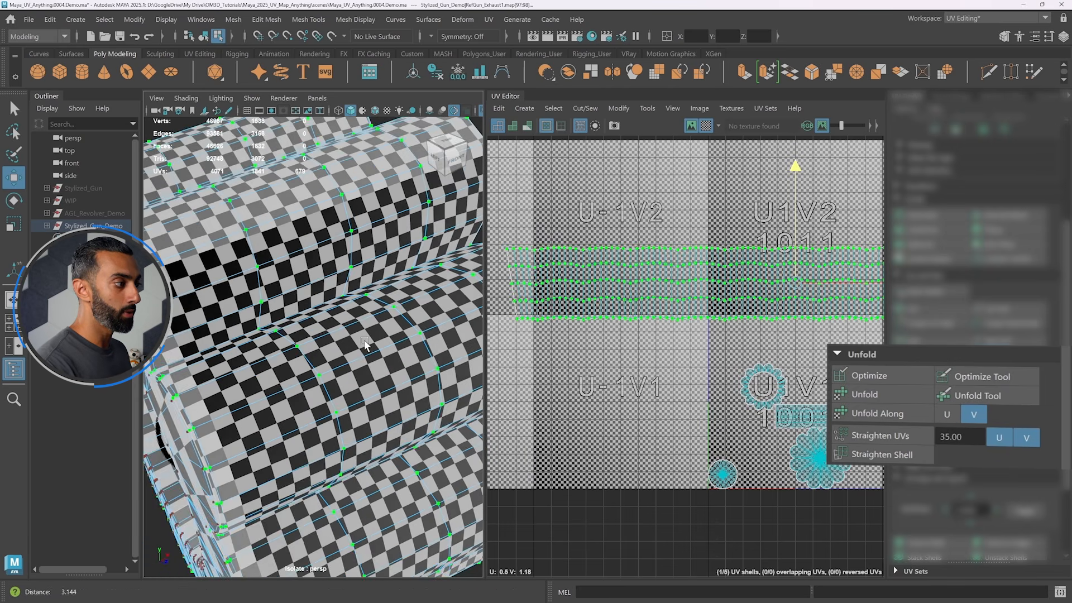
pyautogui.click(881, 437)
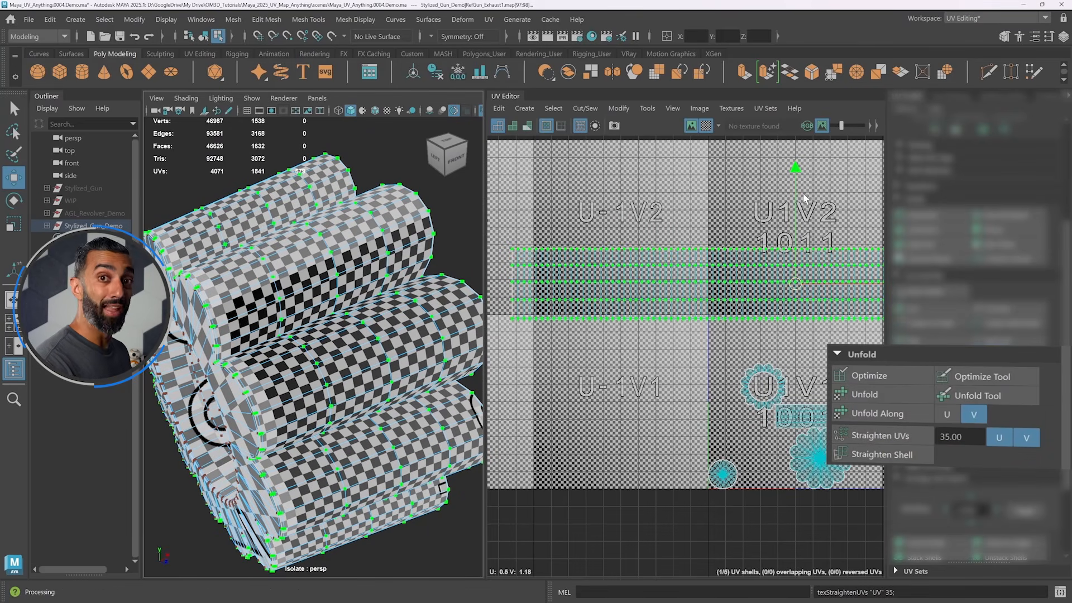
pyautogui.moveTo(313, 324)
pyautogui.keyDown('alt'); pyautogui.mouseDown(button='right')
pyautogui.moveTo(402, 324)
pyautogui.moveTo(329, 324)
pyautogui.mouseUp(button='right'); pyautogui.keyUp('alt')
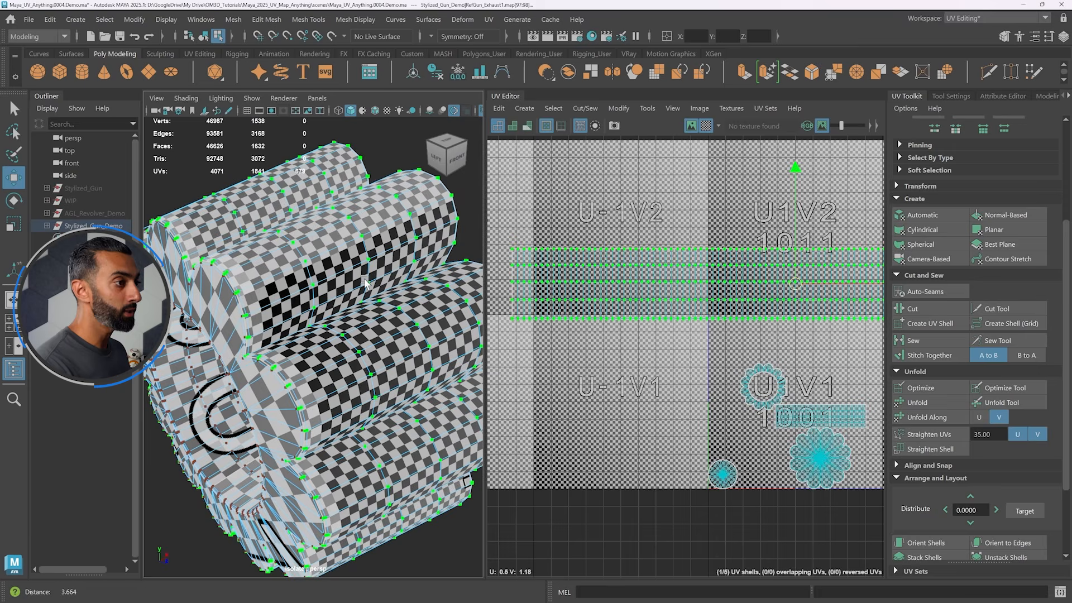
pyautogui.keyDown('alt'); pyautogui.moveTo(329, 323); pyautogui.dragTo(338, 321); pyautogui.keyUp('alt')
# - Hide the checker map, select all of the exhaust's UV shells and lay them out in the UV tile
pyautogui.click(705, 126)
pyautogui.scroll(3, 348, 288)
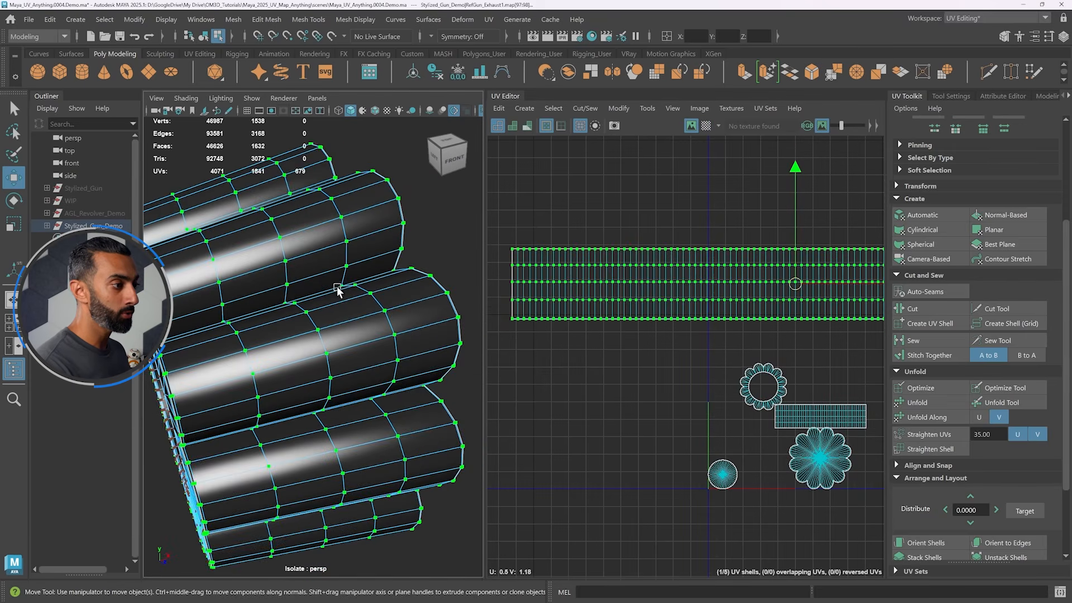
pyautogui.scroll(-5, 349, 287)
pyautogui.scroll(-5, 651, 262)
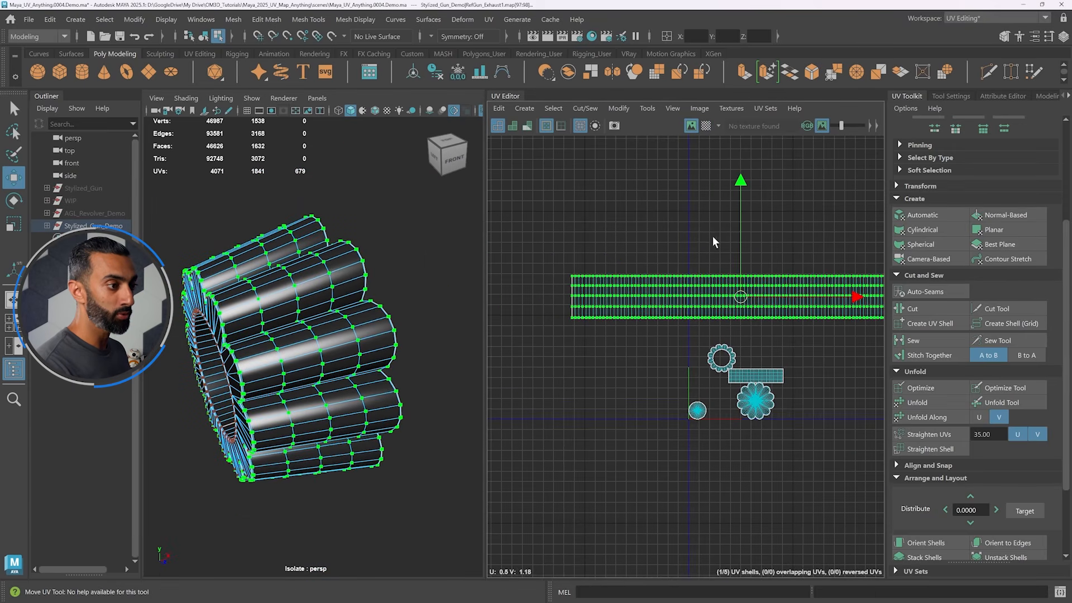
pyautogui.keyDown('alt'); pyautogui.moveTo(651, 256); pyautogui.dragTo(613, 255, button='middle'); pyautogui.keyUp('alt')
pyautogui.moveTo(500, 212); pyautogui.dragTo(899, 512)
pyautogui.scroll(-3, 936, 523)
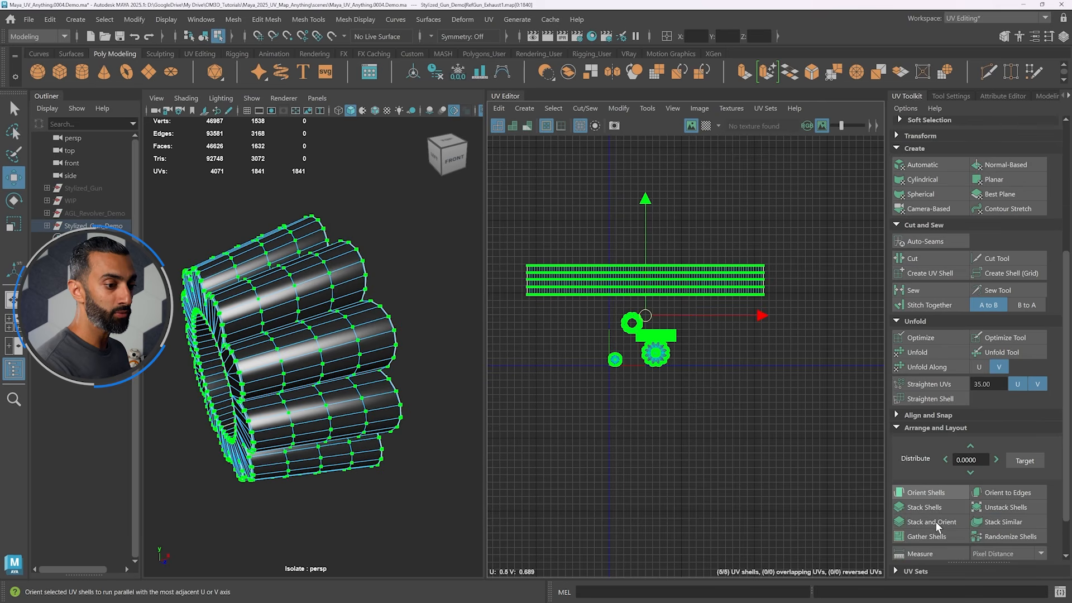
pyautogui.click(917, 535)
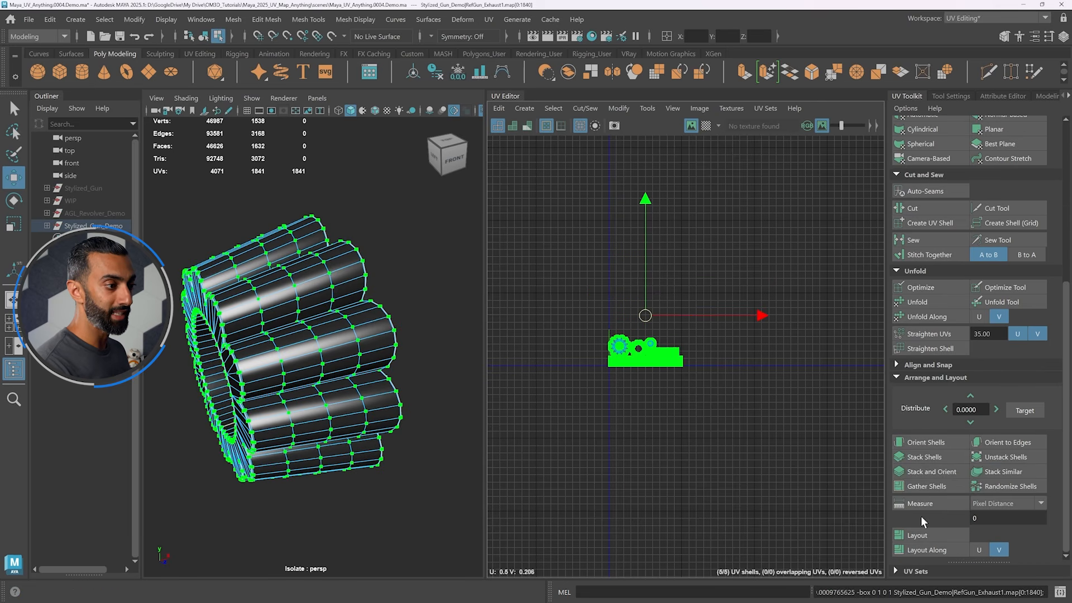
# - Display the checker map and examine it on the exhaust and its laid-out UV shells
pyautogui.click(706, 126)
pyautogui.keyDown('alt'); pyautogui.moveTo(318, 274); pyautogui.dragTo(345, 270); pyautogui.keyUp('alt')
pyautogui.keyDown('alt'); pyautogui.moveTo(345, 270); pyautogui.dragTo(372, 272, button='right'); pyautogui.keyUp('alt')
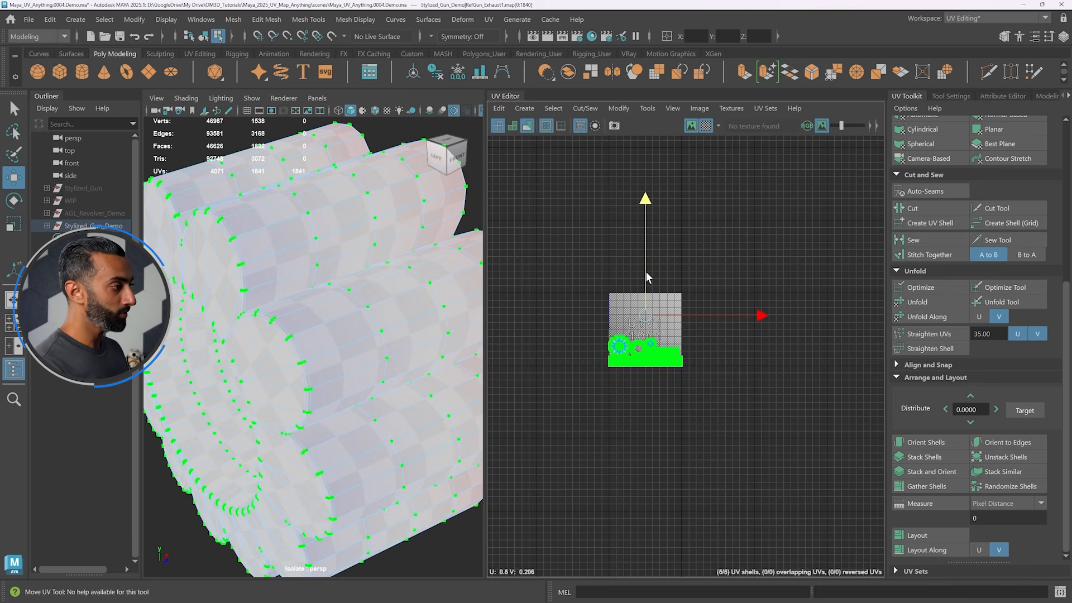
pyautogui.scroll(-8, 301, 287)
pyautogui.keyDown('alt'); pyautogui.moveTo(302, 286); pyautogui.dragTo(317, 331); pyautogui.keyUp('alt')
pyautogui.press('q')
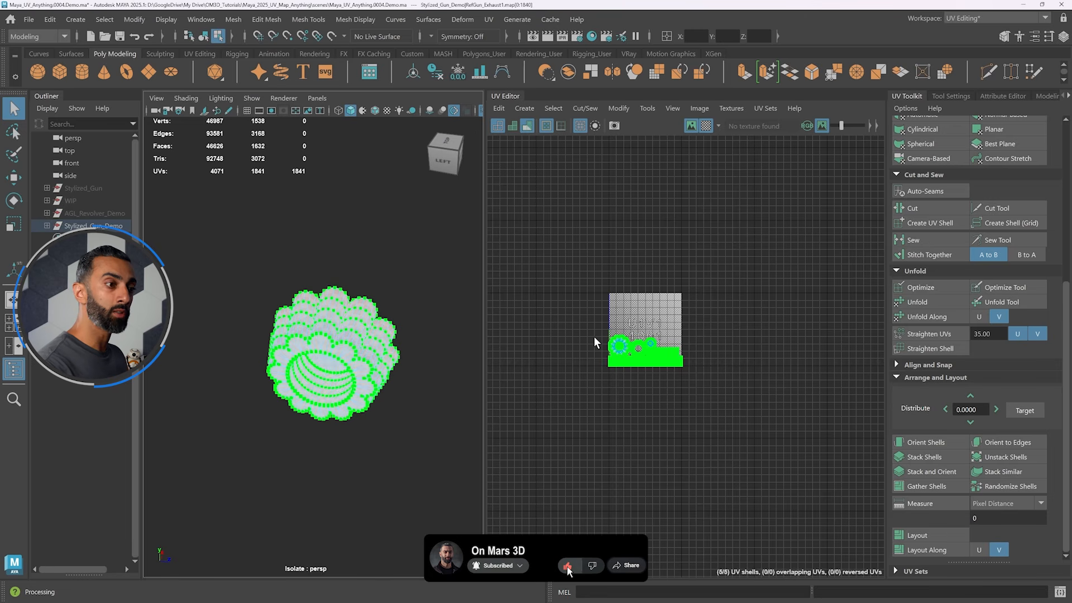
pyautogui.scroll(3, 629, 323)
pyautogui.keyDown('alt'); pyautogui.moveTo(674, 425); pyautogui.dragTo(679, 379, button='middle'); pyautogui.keyUp('alt')
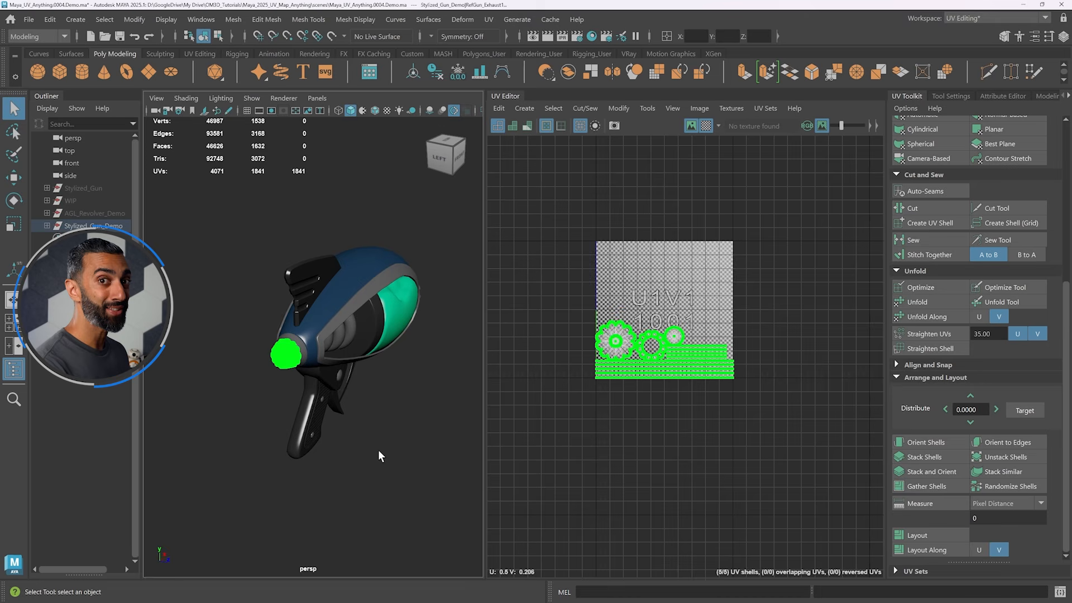
# - Clear the exhaust selection and view the whole gun
pyautogui.click(378, 449)
pyautogui.scroll(-3, 345, 397)
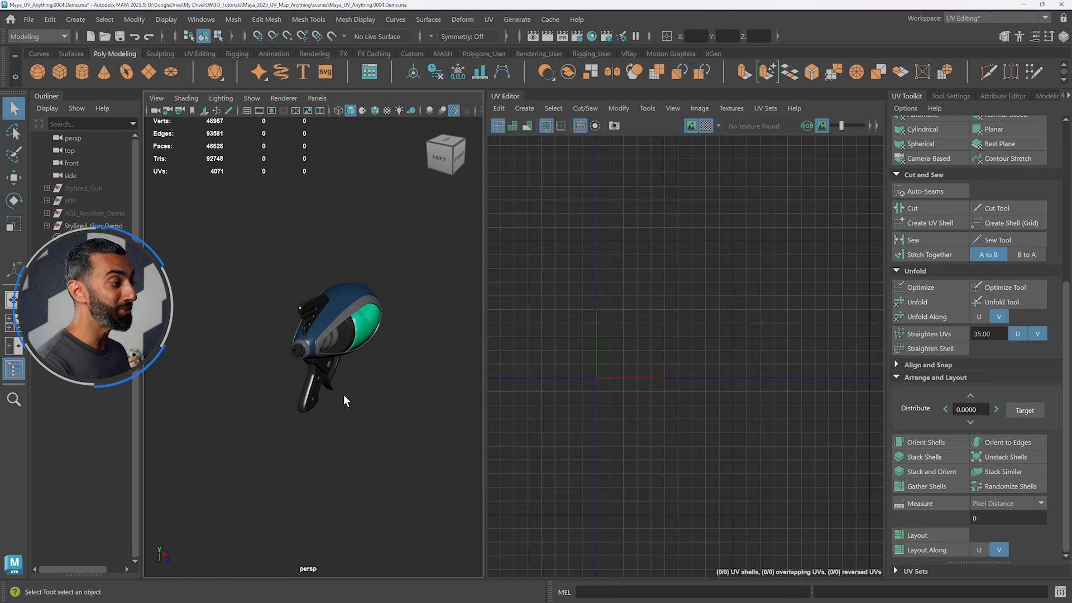
pyautogui.keyDown('alt'); pyautogui.moveTo(343, 394); pyautogui.dragTo(285, 376); pyautogui.keyUp('alt')
pyautogui.keyDown('alt'); pyautogui.moveTo(285, 376); pyautogui.dragTo(340, 382, button='right'); pyautogui.keyUp('alt')
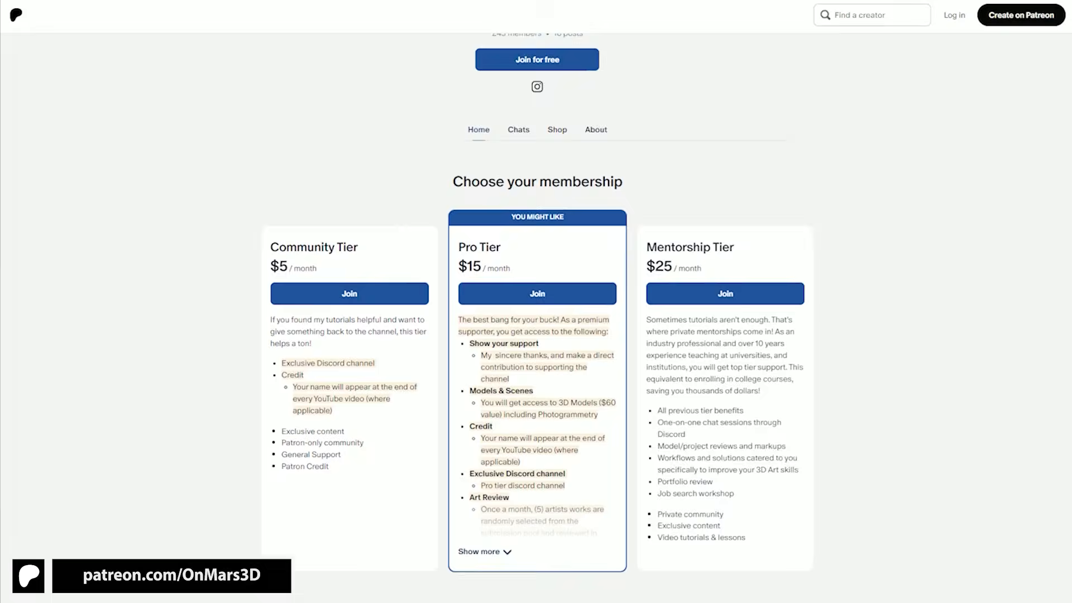
pyautogui.scroll(-4, 536, 301)
pyautogui.scroll(-15, 536, 302)
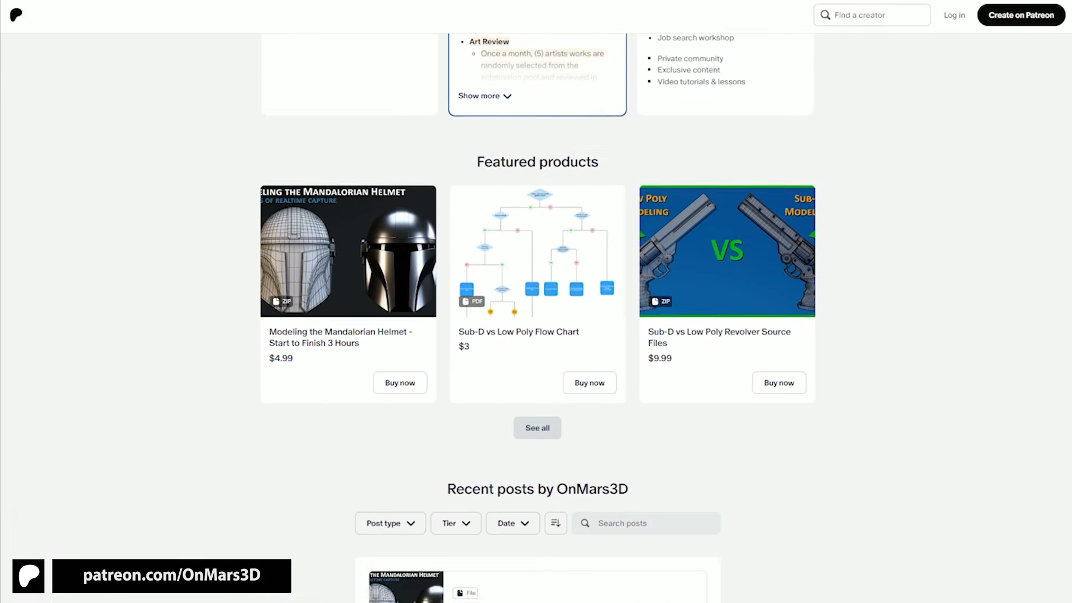
pyautogui.scroll(-15, 535, 302)
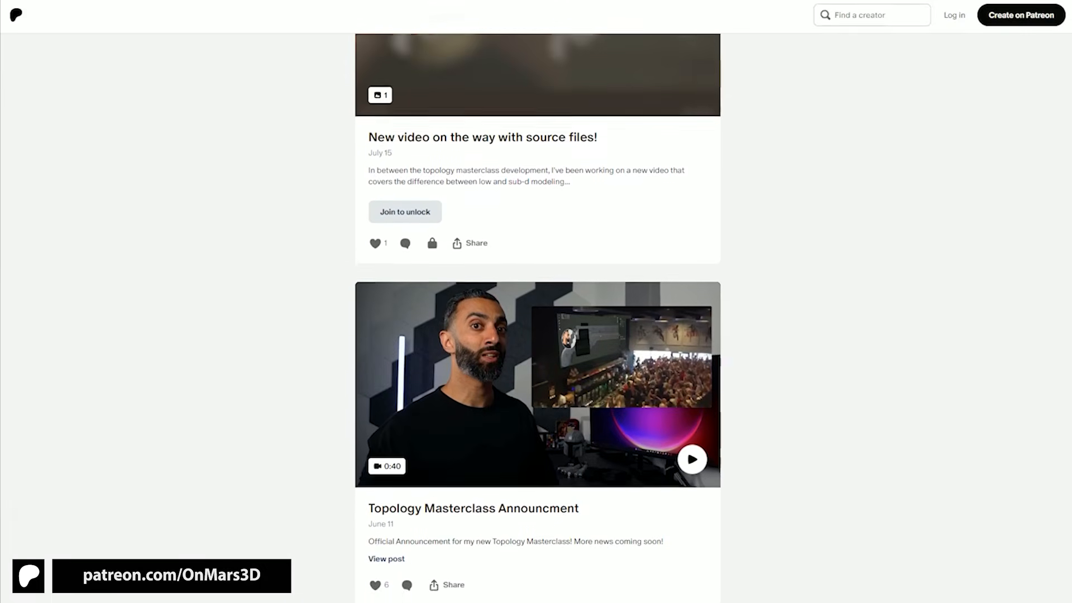
pyautogui.scroll(-7, 536, 301)
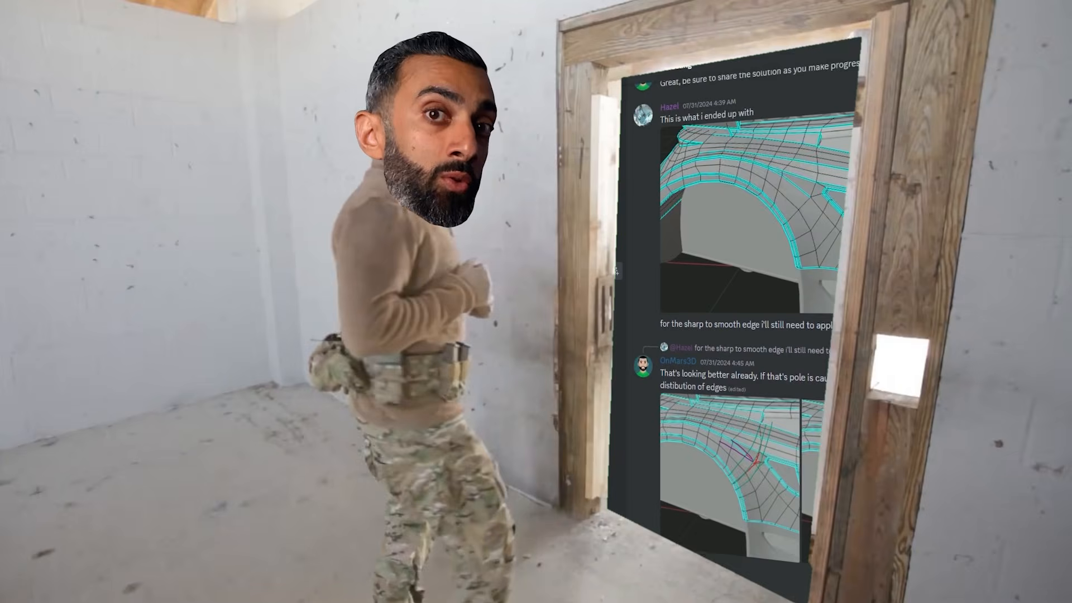
pyautogui.scroll(14, 612, 313)
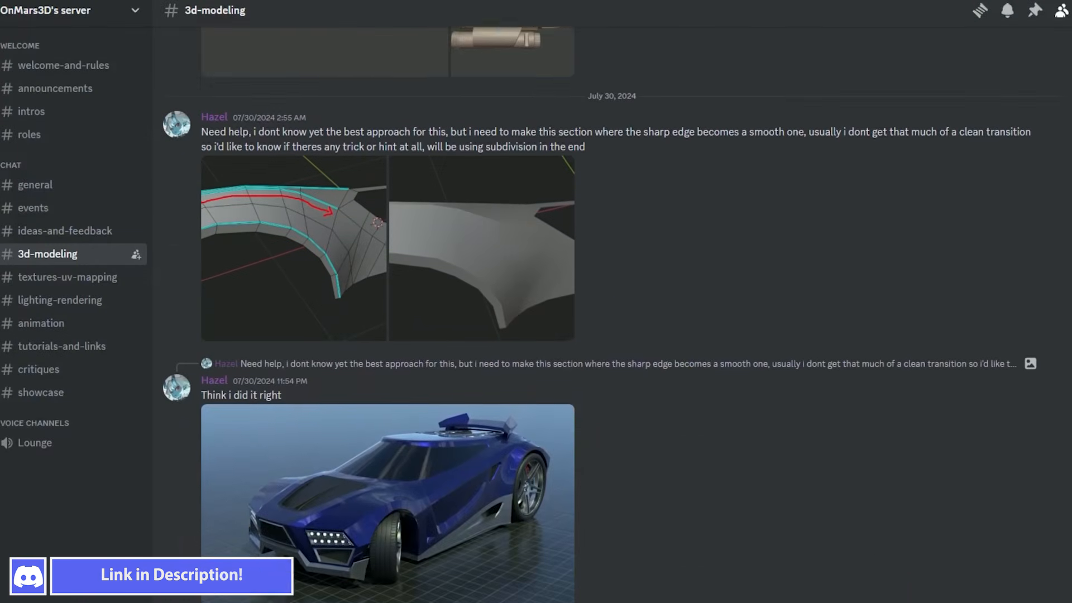
pyautogui.scroll(15, 612, 313)
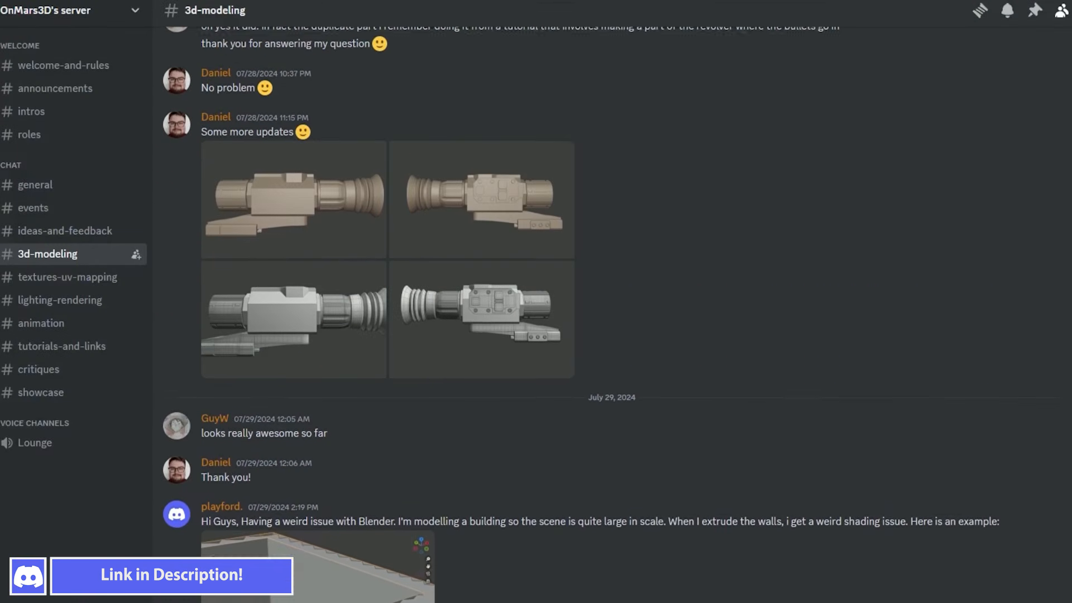